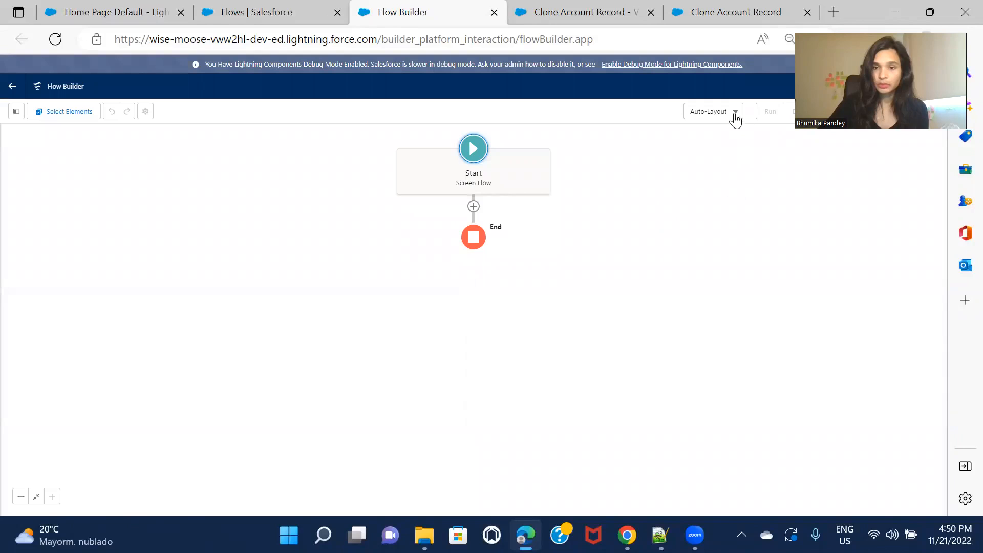
- Switch the flow canvas to Free-Form layout and move the Start element toward the canvas's left edge
{"action": "left_click", "coordinate": [738, 151]}
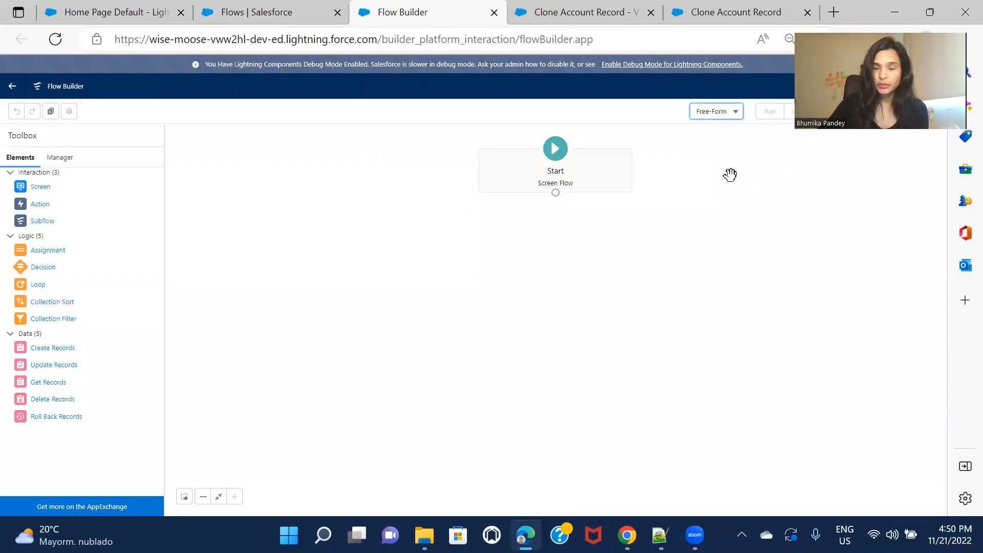
{"action": "left_click_drag", "start_coordinate": [569, 161], "coordinate": [289, 167]}
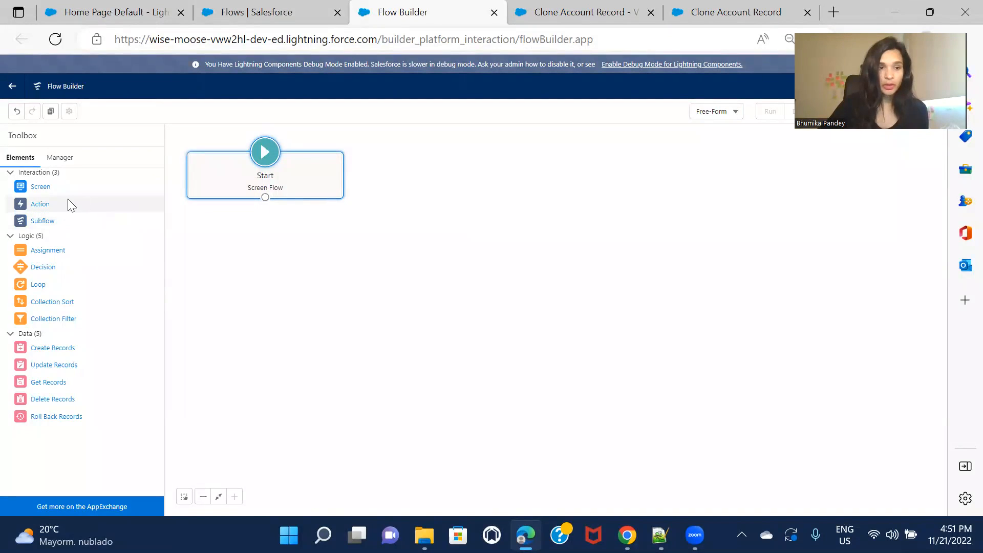
- Add a Screen element beside the Start element and label it userscreen1
{"action": "left_click_drag", "start_coordinate": [40, 186], "coordinate": [367, 158]}
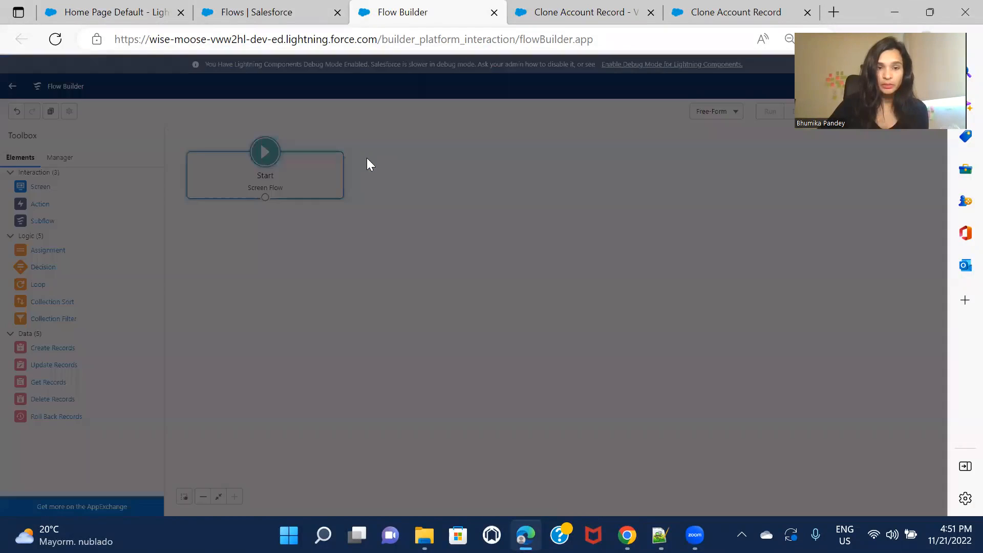
{"action": "left_click", "coordinate": [798, 176]}
{"action": "type", "text": "userscr"}
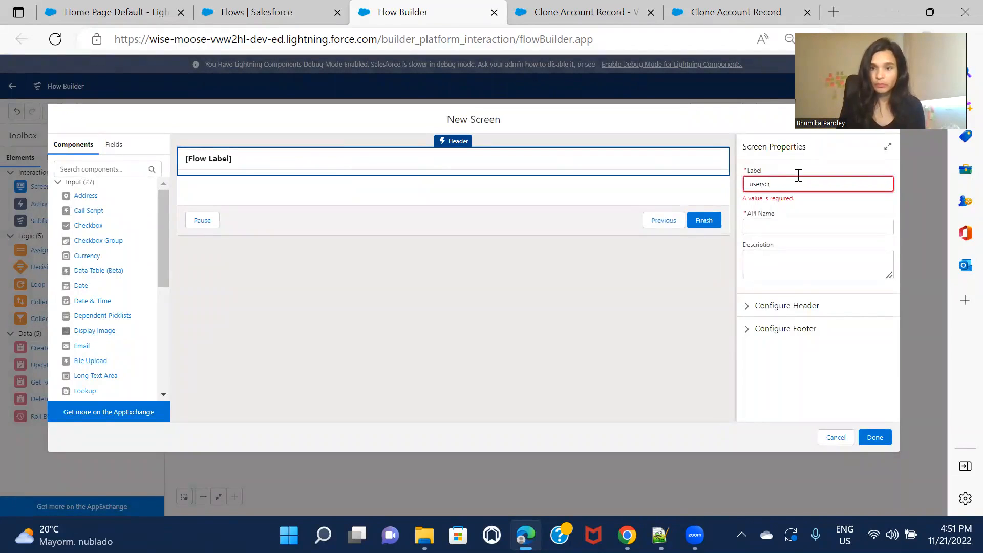
{"action": "type", "text": "een1"}
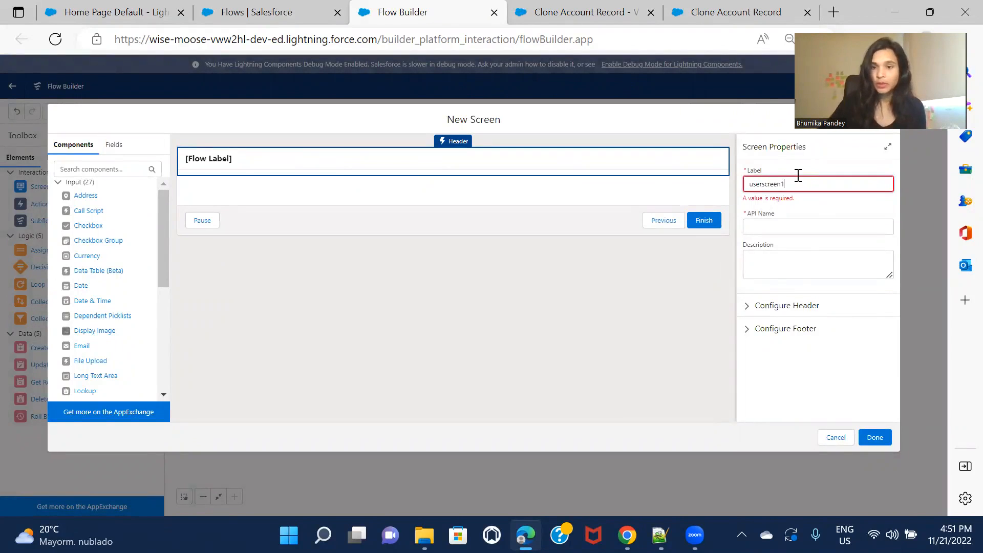
{"action": "left_click", "coordinate": [833, 214]}
- Add a Display Text component to the screen with the API name Userconfirmation
{"action": "left_click", "coordinate": [117, 170]}
{"action": "type", "text": "dis"}
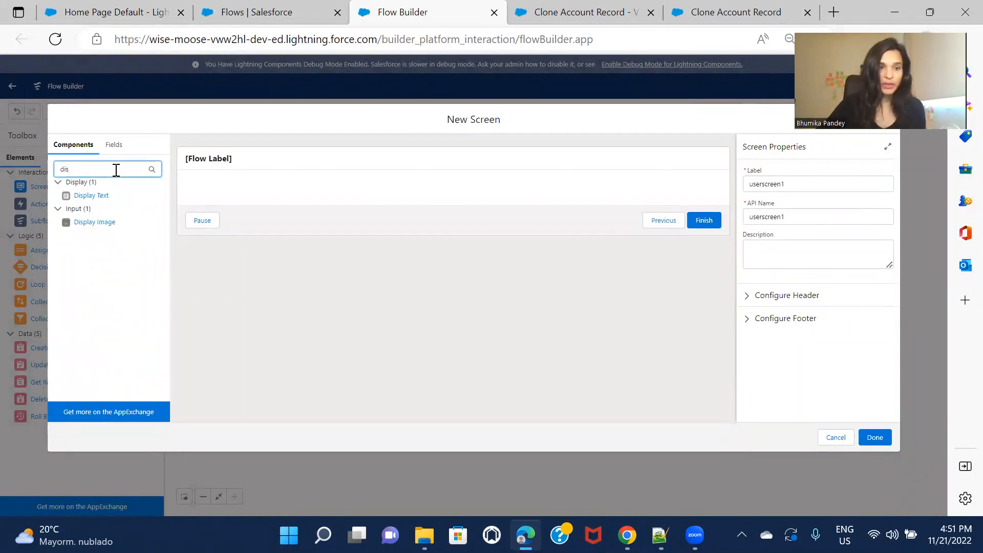
{"action": "left_click_drag", "start_coordinate": [84, 193], "coordinate": [241, 193]}
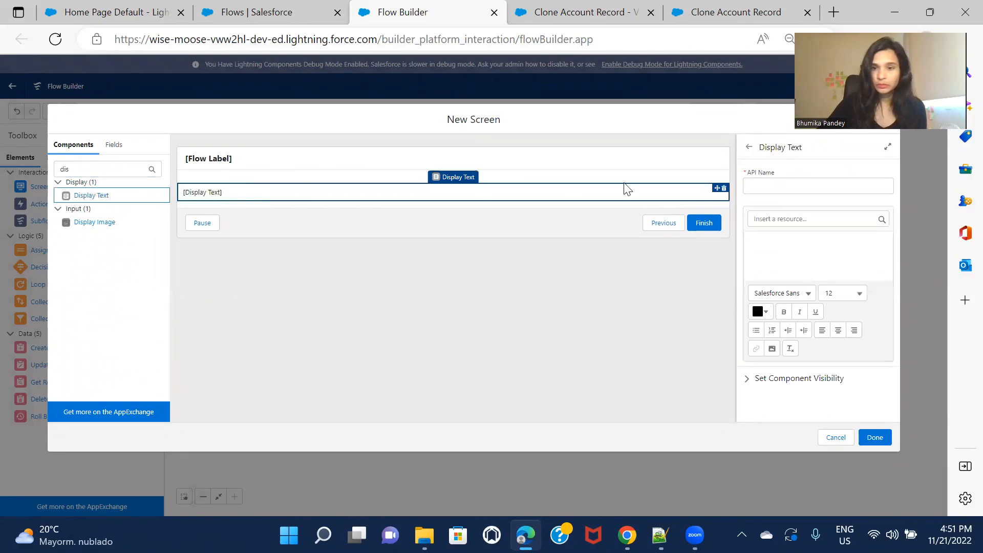
{"action": "left_click", "coordinate": [783, 179]}
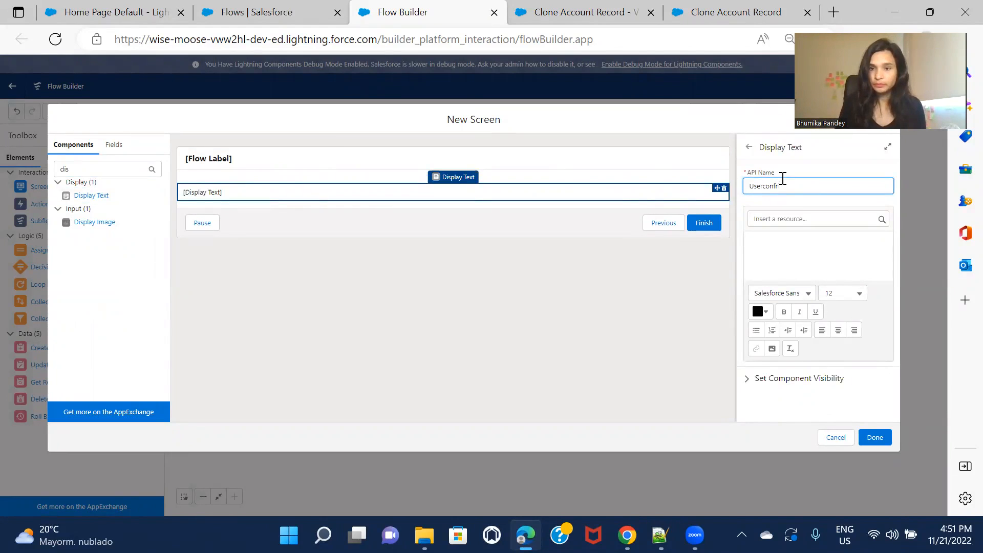
{"action": "type", "text": "Userconfirmation"}
- Enter "Are you ready to clone all accounts ?" as the content of the Userconfirmation display text
{"action": "left_click", "coordinate": [821, 245]}
{"action": "type", "text": "Are you sure"}
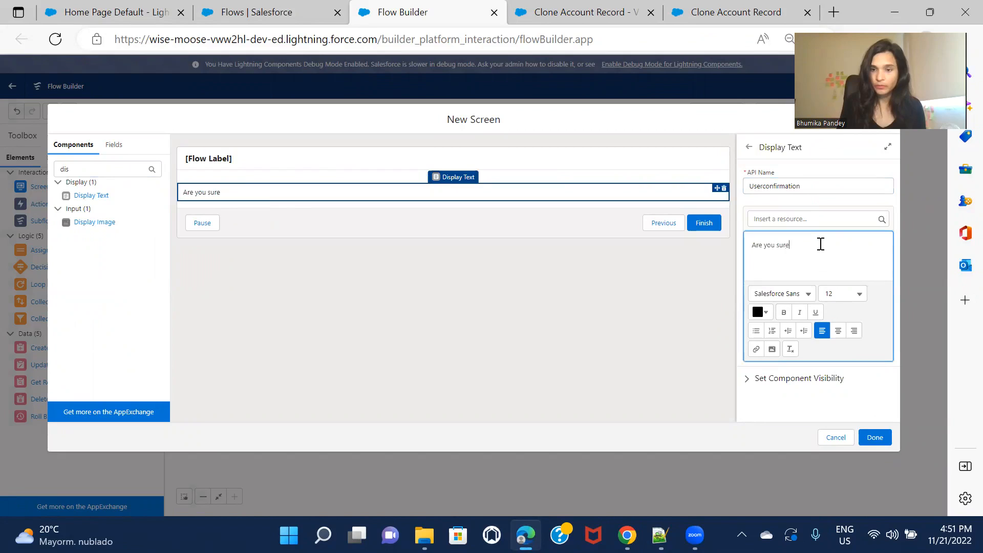
{"action": "key", "text": "BackSpace"}
{"action": "type", "text": "e thareadt ti cki"}
{"action": "key", "text": "BackSpace"}
{"action": "key", "text": "BackSpace"}
{"action": "key", "text": "BackSpace"}
{"action": "type", "text": "clon"}
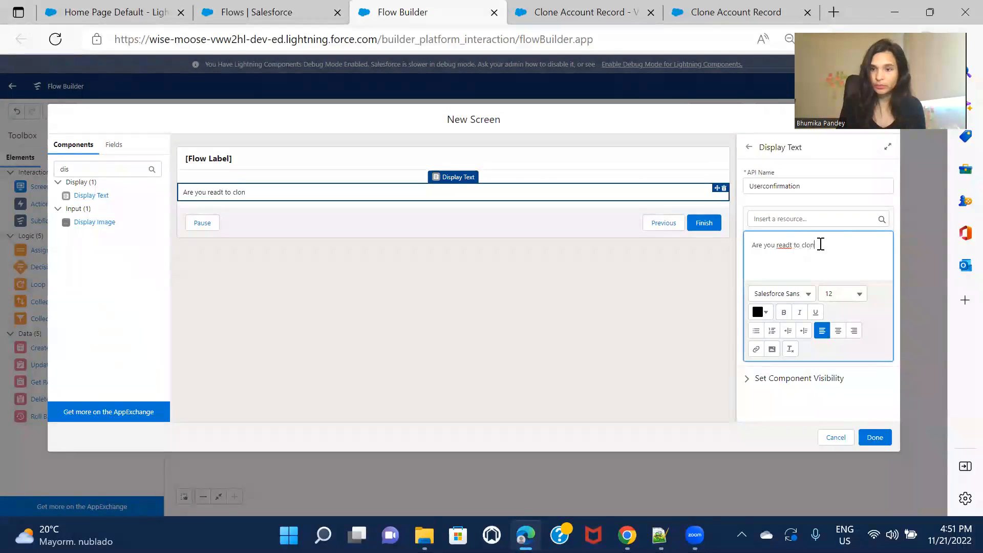
{"action": "type", "text": "e all accounts ?"}
{"action": "right_click", "coordinate": [783, 246]}
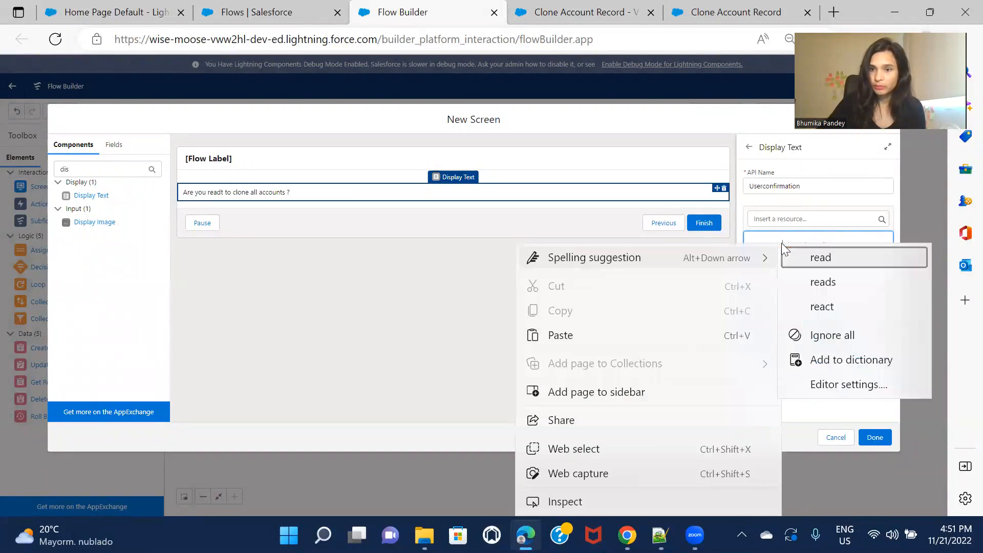
{"action": "left_click", "coordinate": [812, 241]}
{"action": "left_click", "coordinate": [793, 245]}
{"action": "key", "text": "BackSpace"}
{"action": "type", "text": "y"}
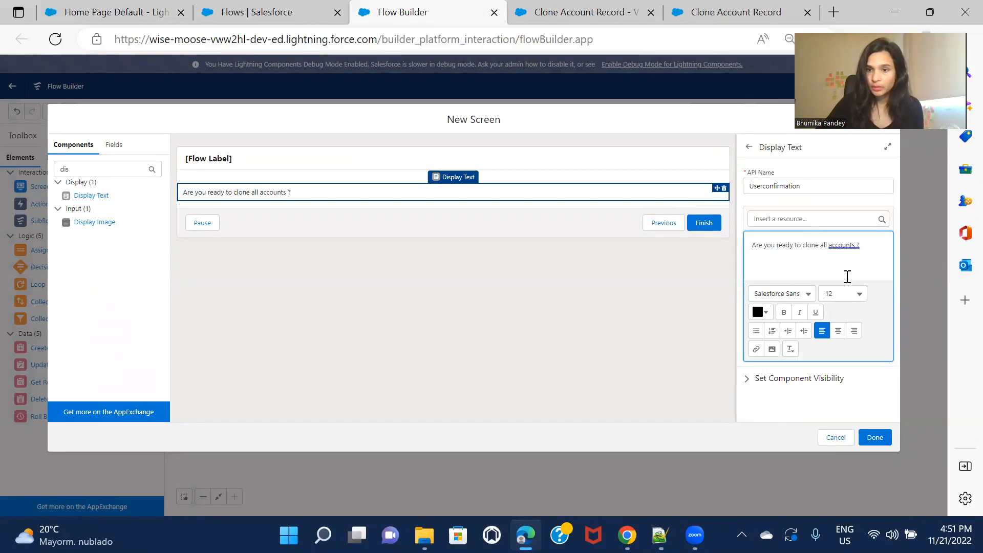
- Make the whole confirmation text bold and centred, keeping it black, and save the new screen
{"action": "key", "text": "ctrl+a"}
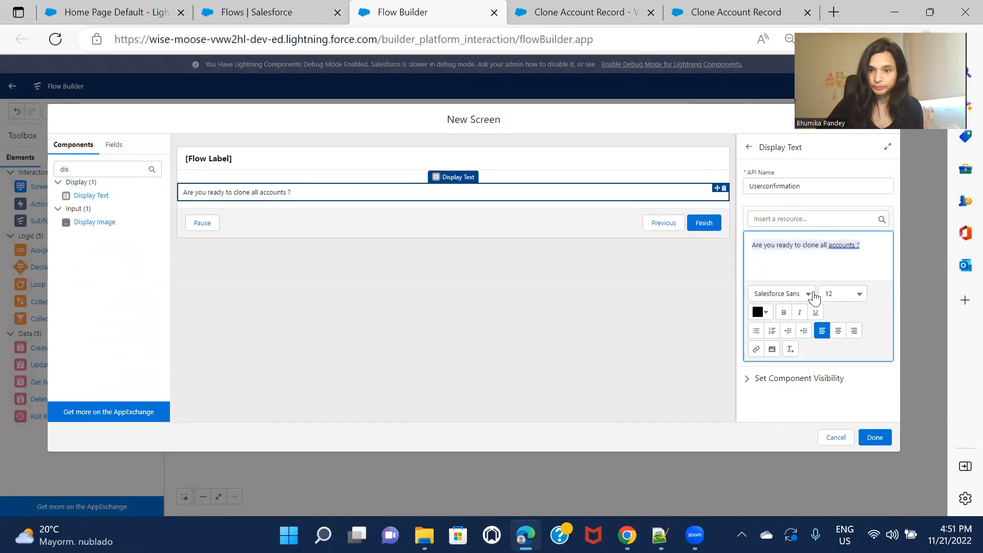
{"action": "left_click", "coordinate": [783, 311]}
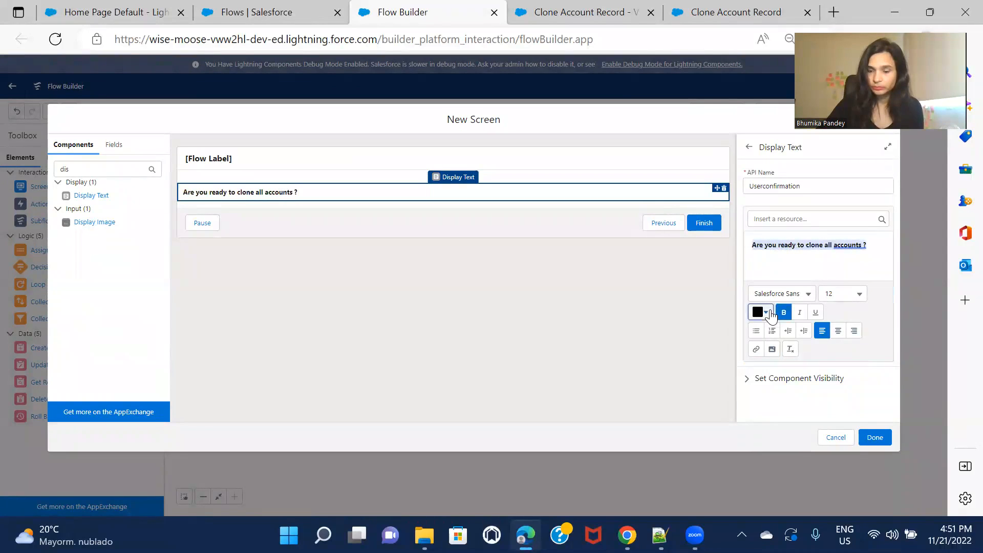
{"action": "left_click", "coordinate": [767, 312]}
{"action": "left_click", "coordinate": [791, 380]}
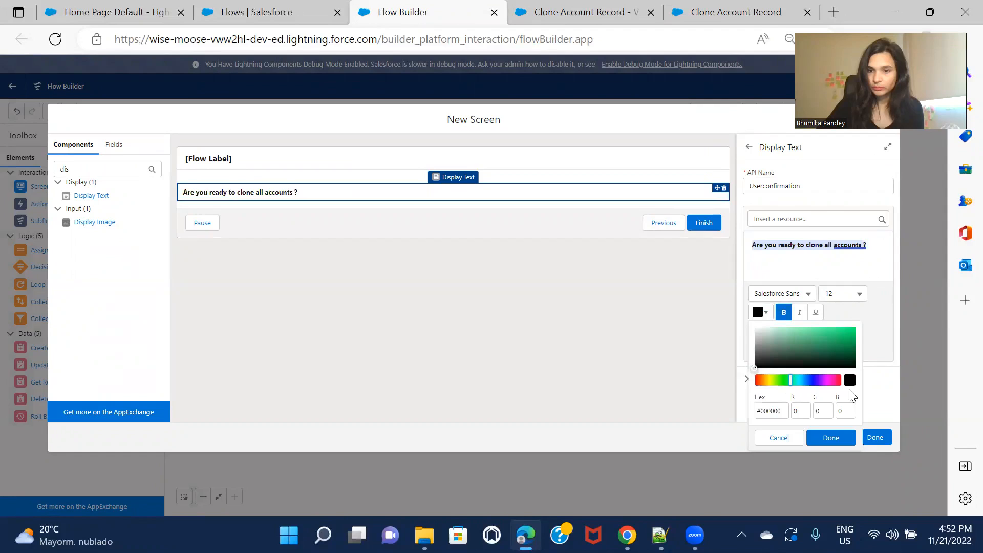
{"action": "left_click", "coordinate": [883, 311]}
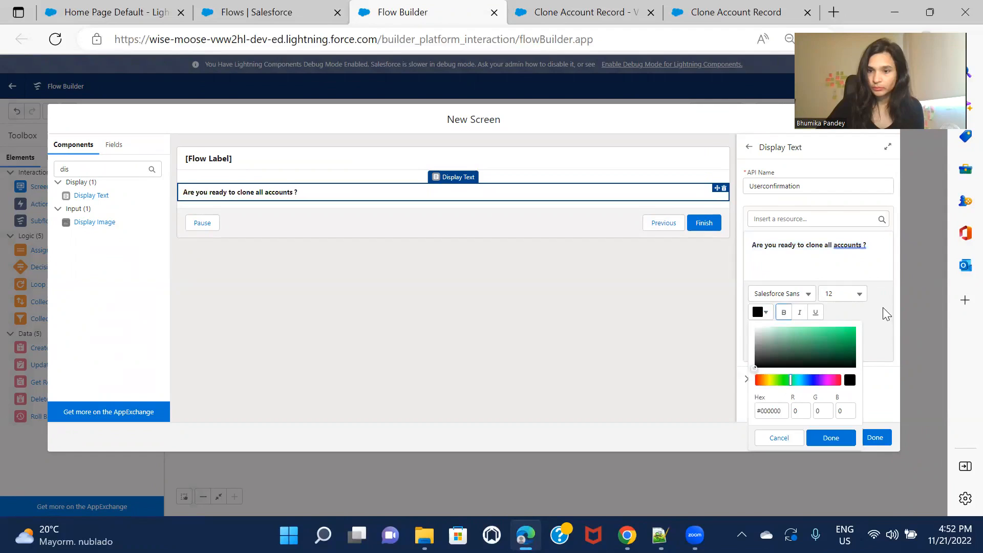
{"action": "left_click", "coordinate": [823, 439]}
{"action": "left_click", "coordinate": [839, 332]}
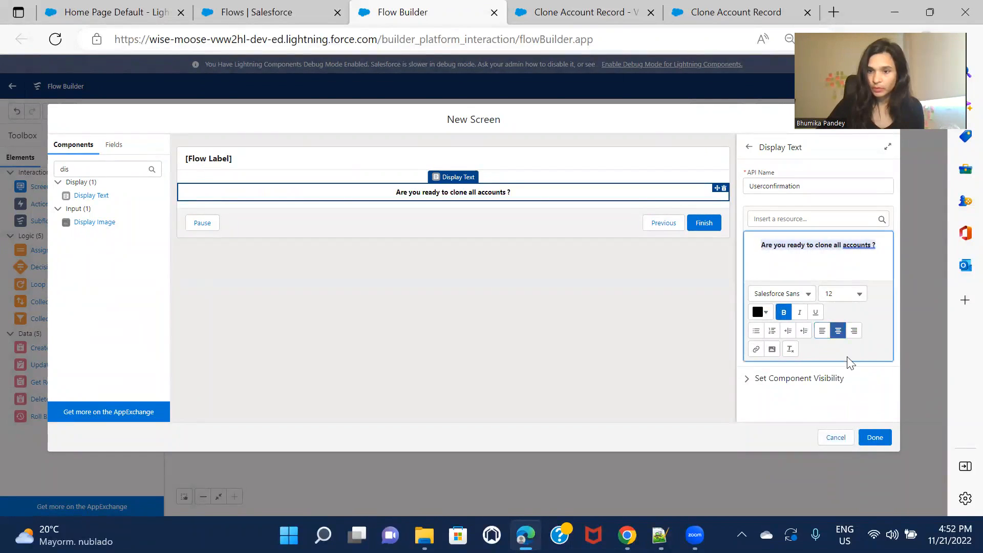
{"action": "left_click", "coordinate": [875, 437]}
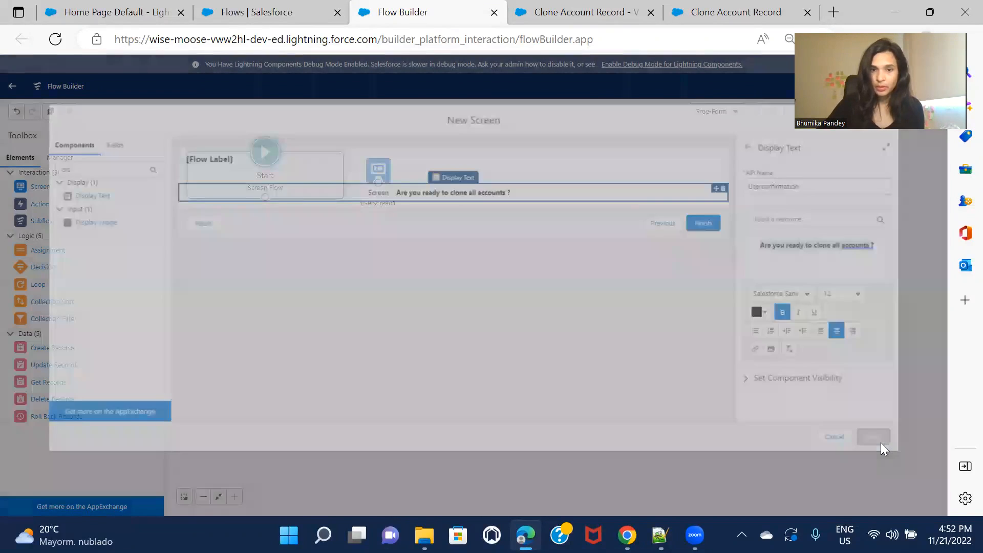
- Connect Start to userscreen1 and add a Get Records element labelled GetAllAccounts beside the screen
{"action": "left_click_drag", "start_coordinate": [265, 198], "coordinate": [372, 177]}
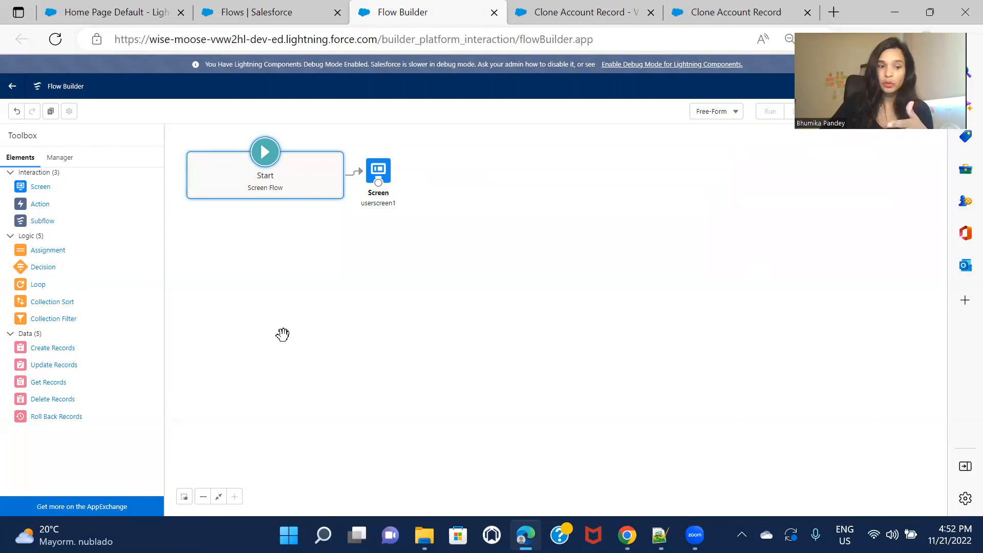
{"action": "left_click_drag", "start_coordinate": [60, 388], "coordinate": [426, 167]}
{"action": "left_click", "coordinate": [382, 248]}
{"action": "type", "text": "GetAllAccounts"}
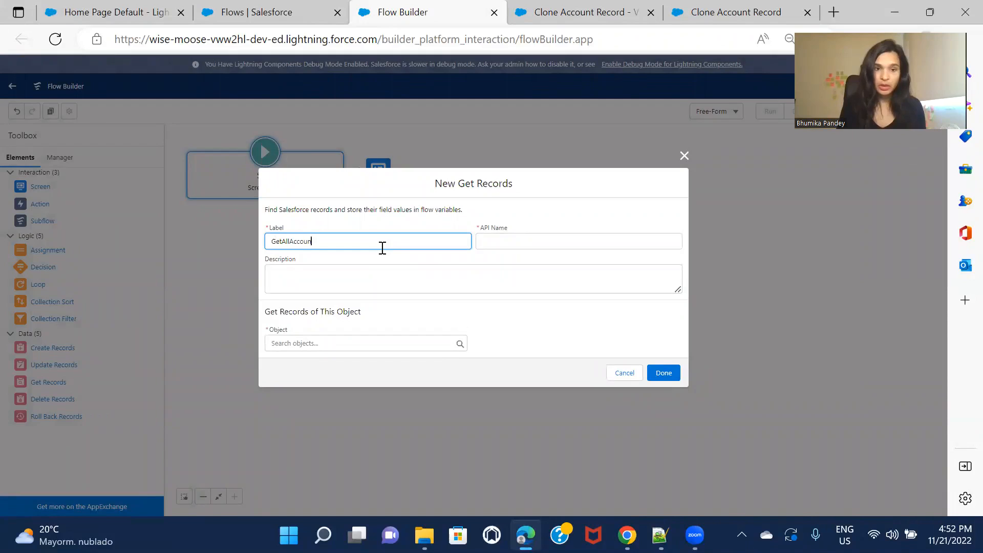
{"action": "left_click", "coordinate": [534, 259]}
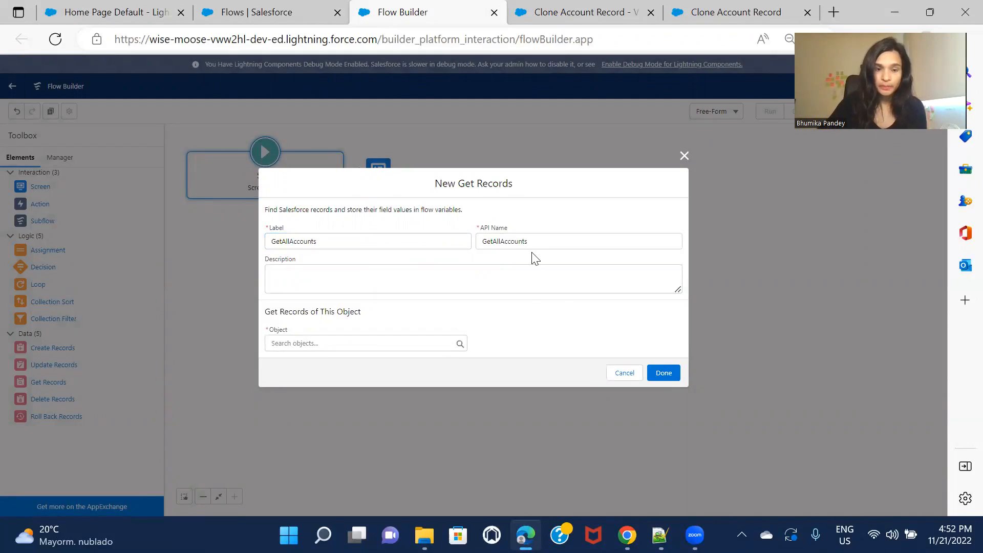
- Configure GetAllAccounts to retrieve the Account object with no filter conditions and store all records, and save it
{"action": "left_click", "coordinate": [380, 344]}
{"action": "type", "text": "acc"}
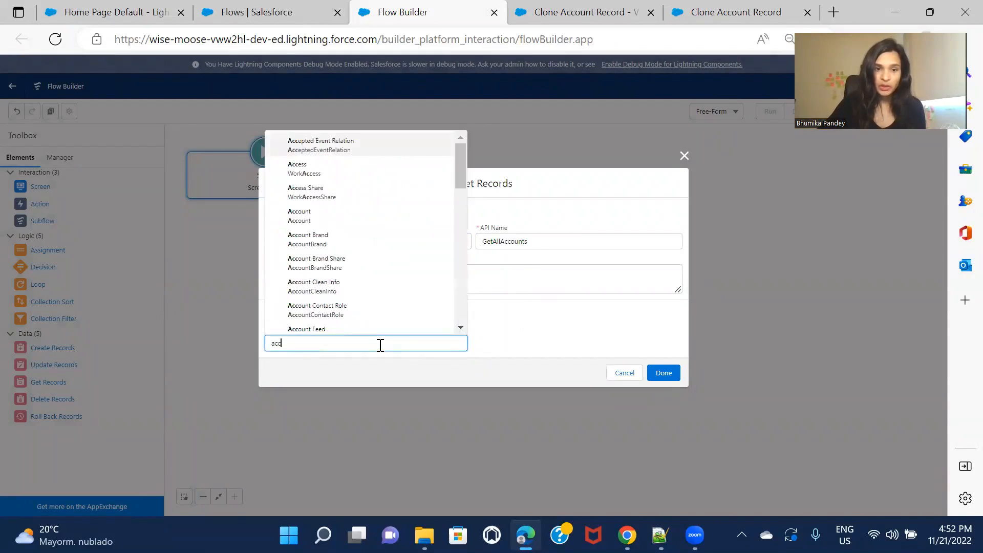
{"action": "left_click", "coordinate": [347, 216]}
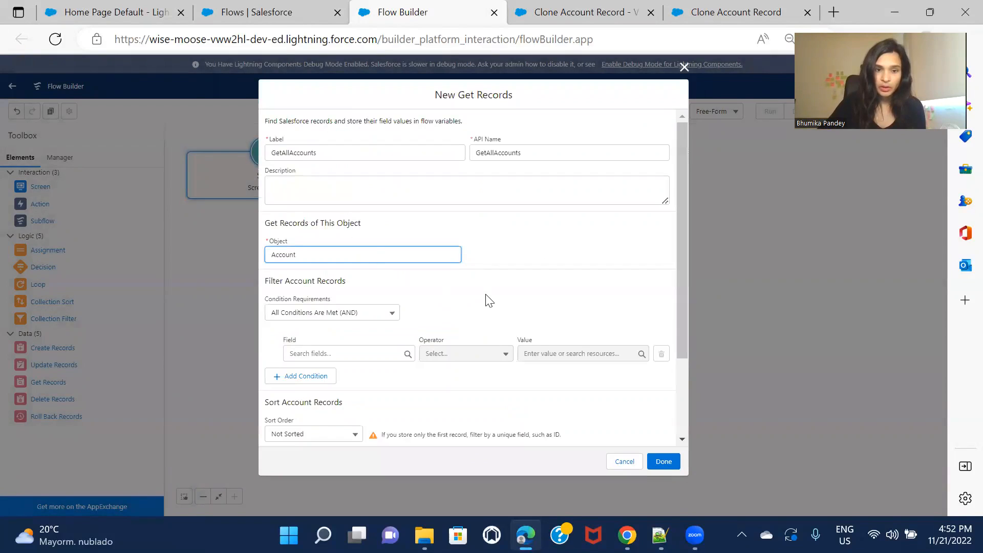
{"action": "scroll", "coordinate": [485, 300], "scroll_direction": "down", "scroll_amount": 2}
{"action": "left_click", "coordinate": [328, 213]}
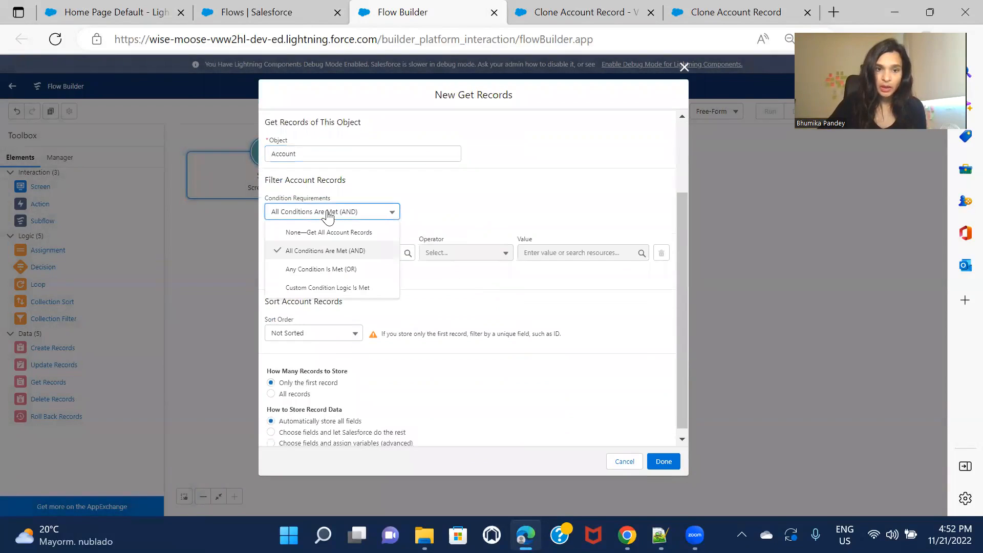
{"action": "left_click", "coordinate": [356, 234]}
{"action": "left_click", "coordinate": [295, 391]}
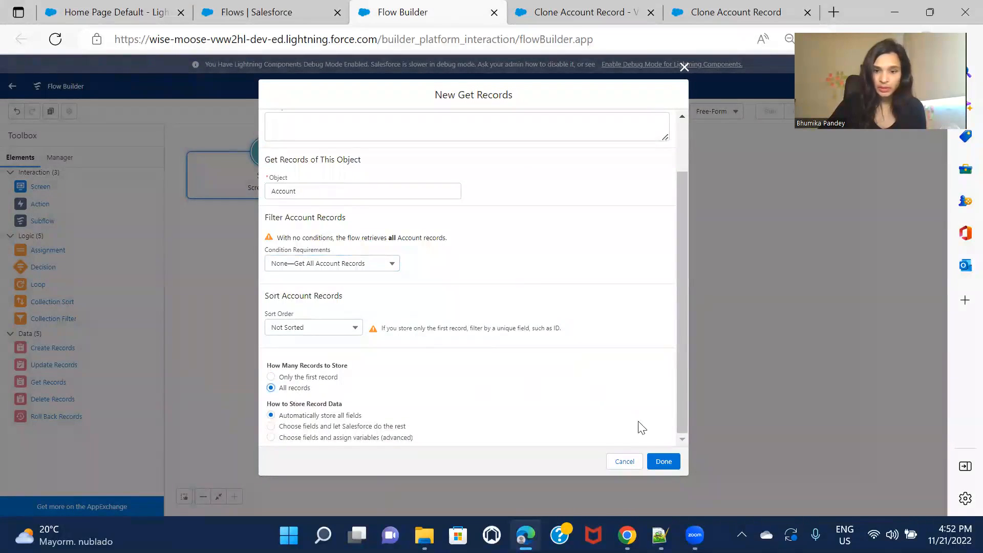
{"action": "left_click", "coordinate": [664, 462]}
- Connect userscreen1 to GetAllAccounts and add a Loop element labelled IterateoverAccountRecords beside it
{"action": "left_click_drag", "start_coordinate": [379, 185], "coordinate": [436, 175]}
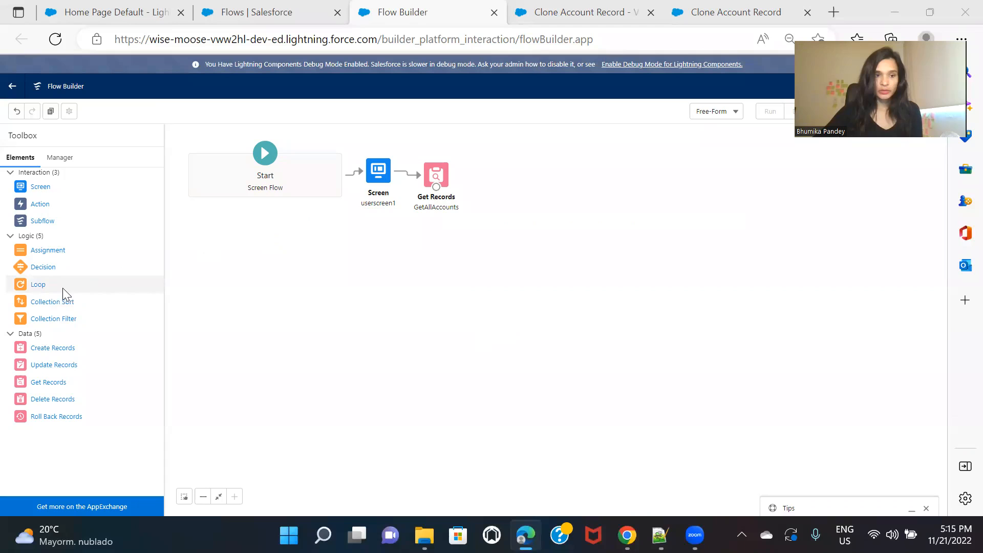
{"action": "left_click_drag", "start_coordinate": [33, 285], "coordinate": [482, 180]}
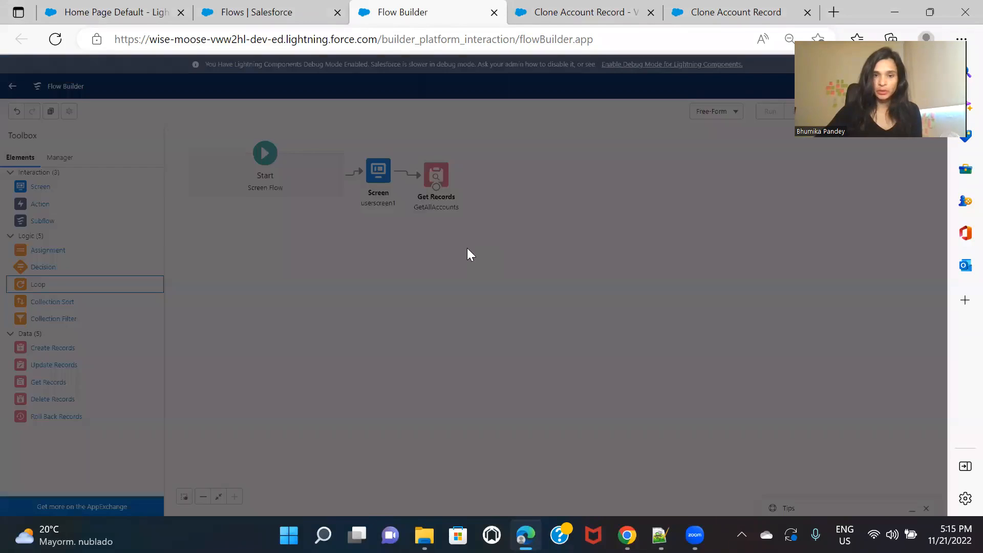
{"action": "type", "text": "Iterateo"}
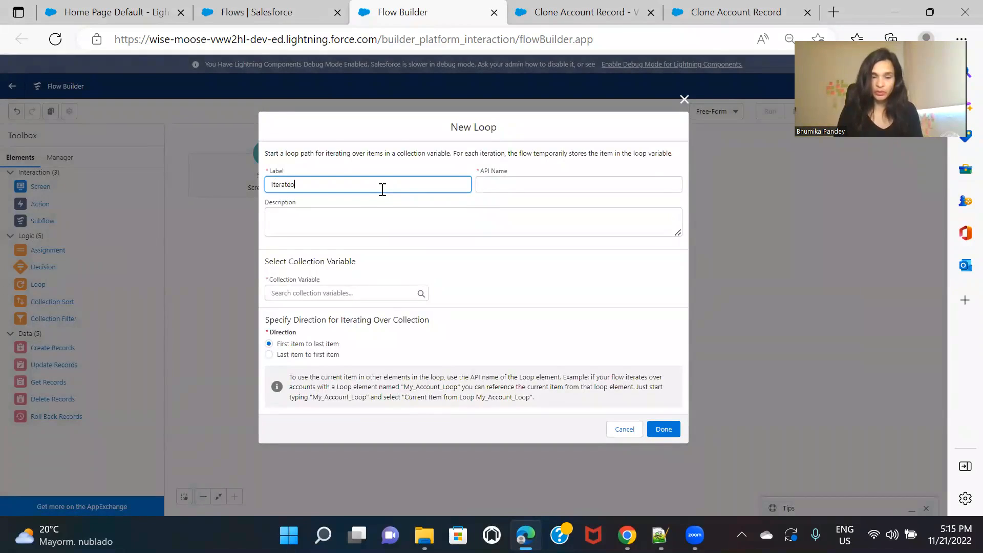
{"action": "type", "text": "verAccountRecords"}
{"action": "left_click", "coordinate": [447, 202]}
- Set the loop's collection variable to Accounts from GetAllAccounts, save the loop, and connect GetAllAccounts to it
{"action": "left_click", "coordinate": [319, 293]}
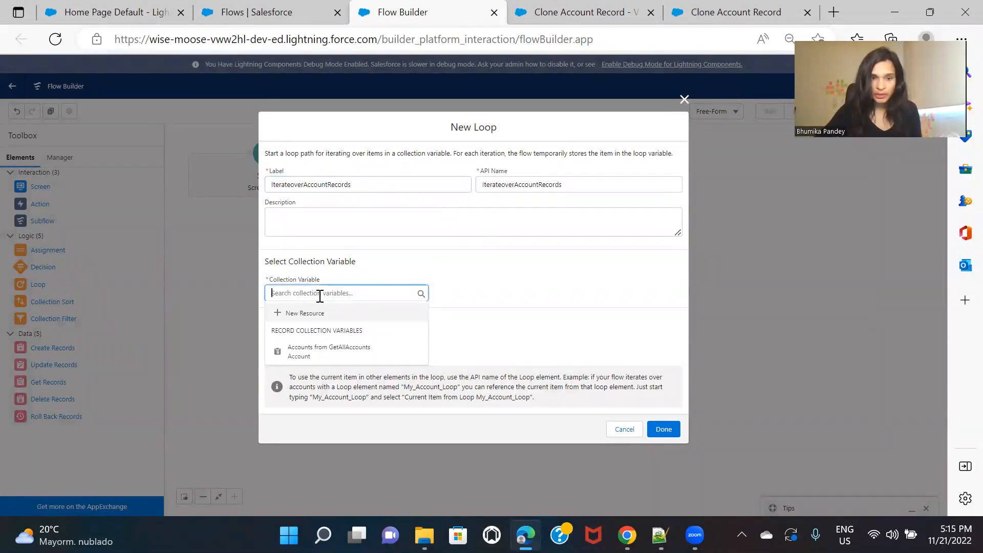
{"action": "left_click", "coordinate": [350, 361]}
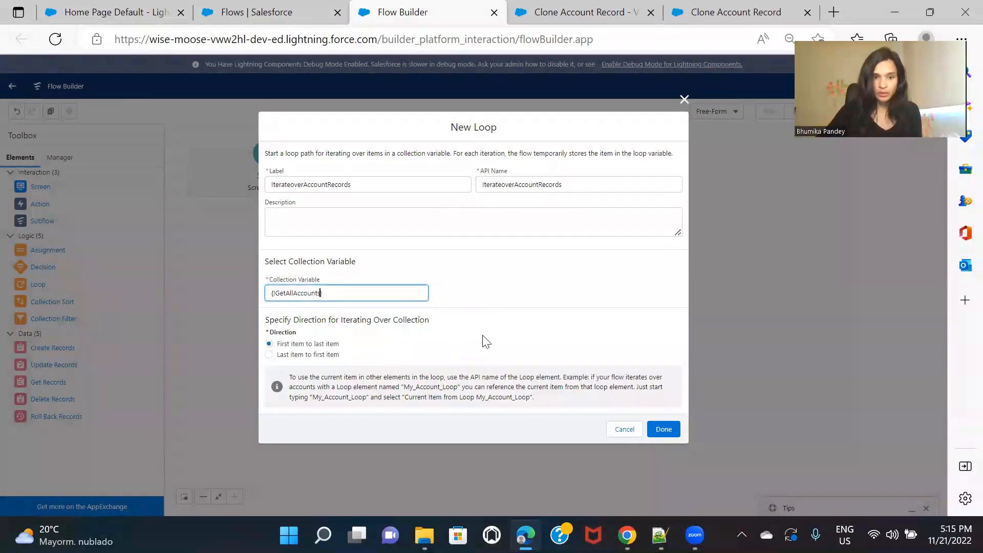
{"action": "left_click", "coordinate": [658, 431]}
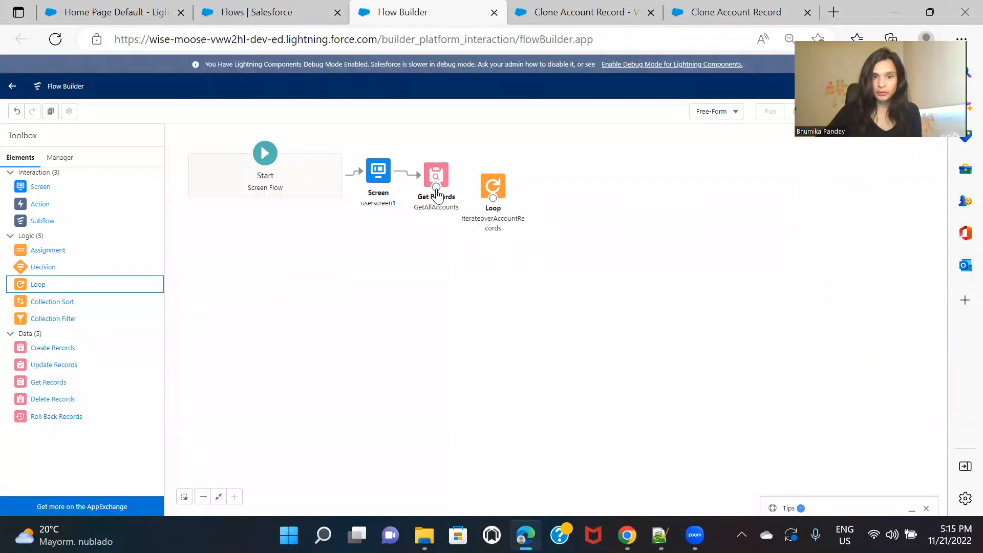
{"action": "left_click_drag", "start_coordinate": [437, 188], "coordinate": [485, 186]}
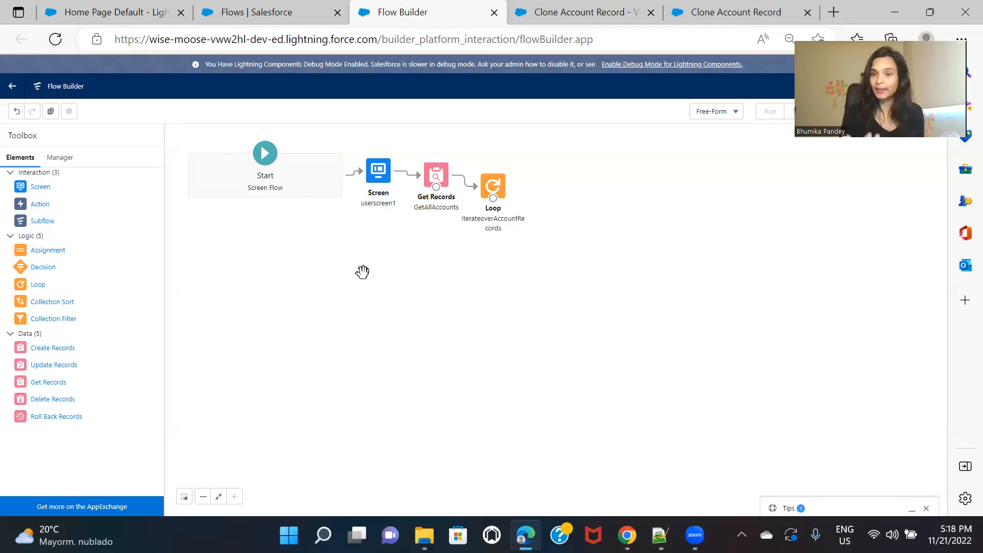
- Start a new variable resource for the flow with the API name accountdetails
{"action": "left_click", "coordinate": [65, 156]}
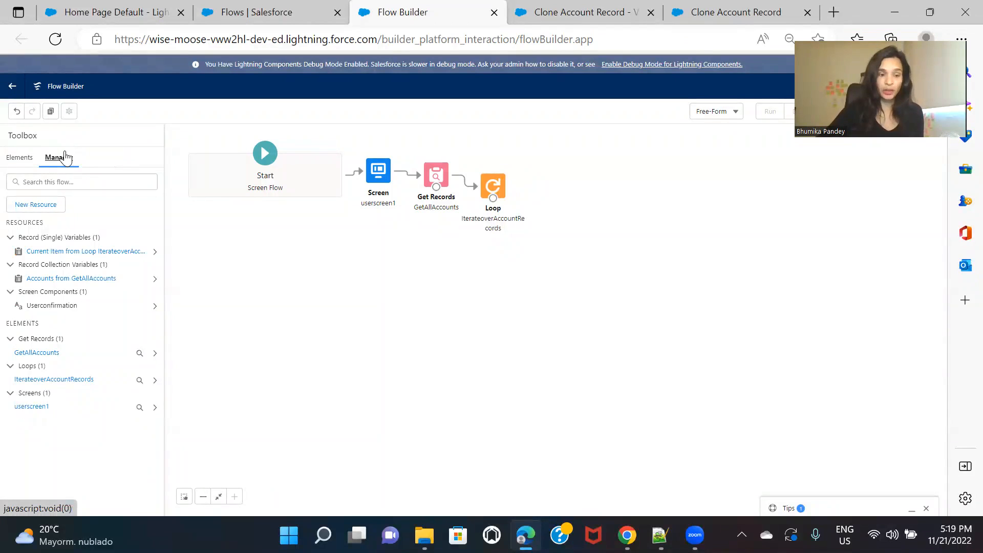
{"action": "left_click", "coordinate": [33, 205]}
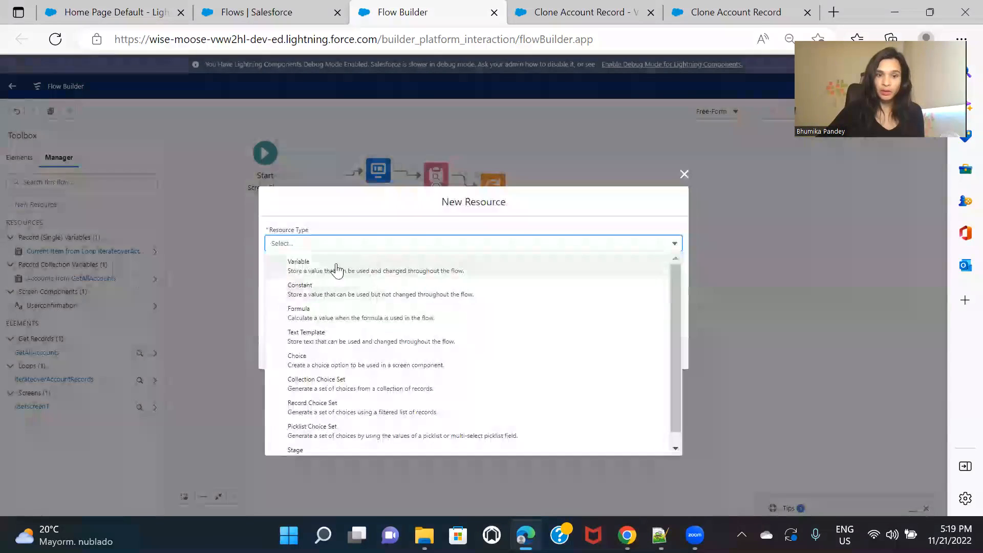
{"action": "left_click", "coordinate": [334, 262]}
{"action": "left_click", "coordinate": [367, 263]}
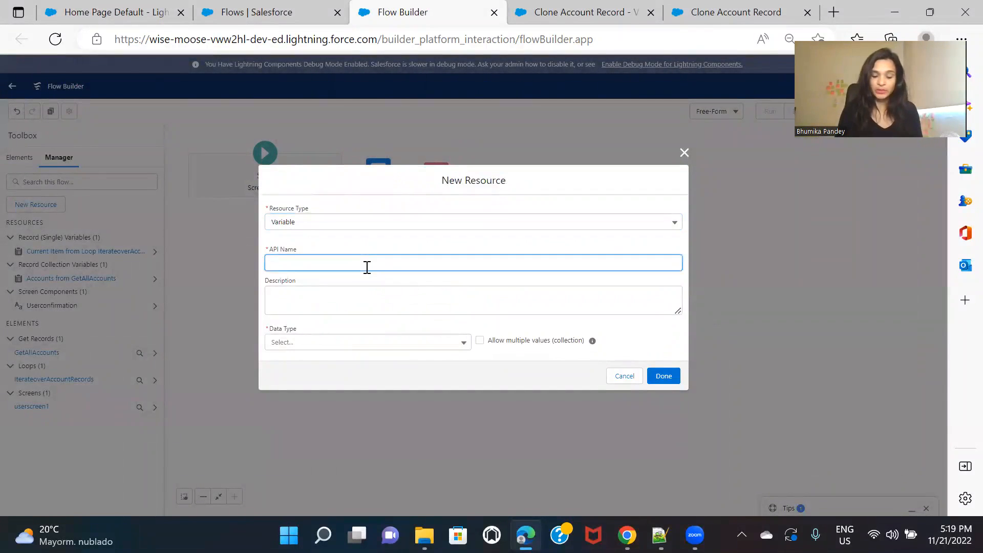
{"action": "type", "text": "accountde"}
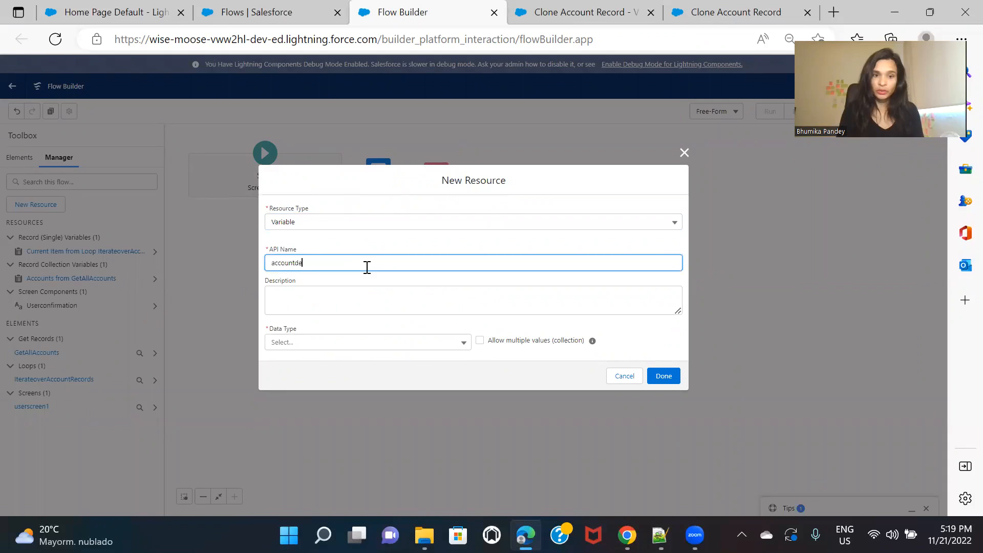
{"action": "type", "text": "tails"}
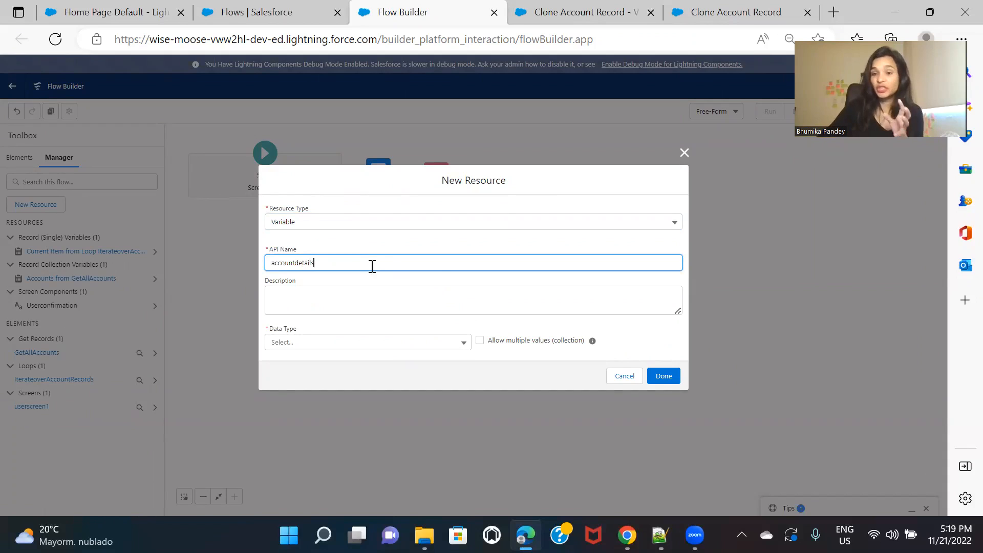
{"action": "left_click", "coordinate": [433, 280]}
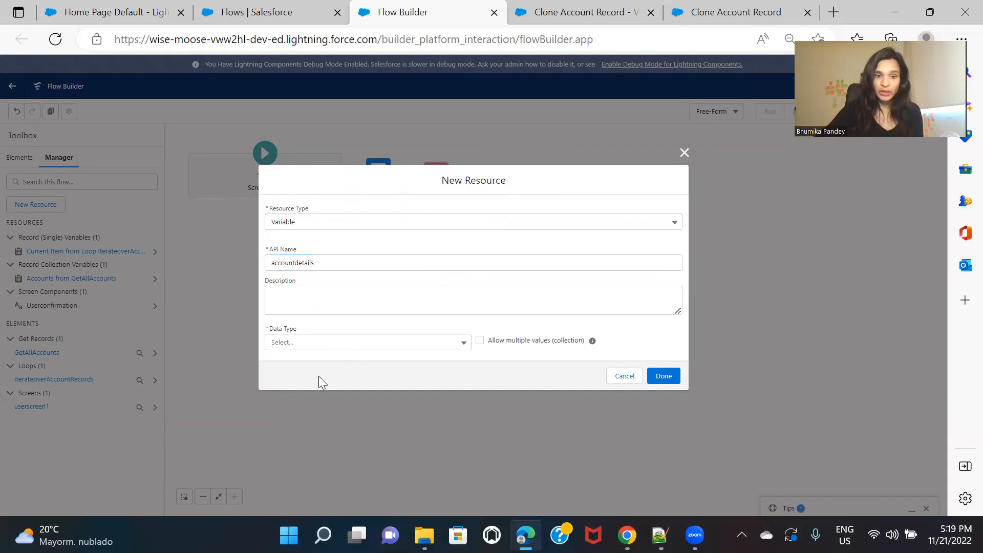
- Set the accountdetails variable's data type to Record for the Account object, as a single value, and save it
{"action": "left_click", "coordinate": [330, 353]}
{"action": "left_click", "coordinate": [334, 177]}
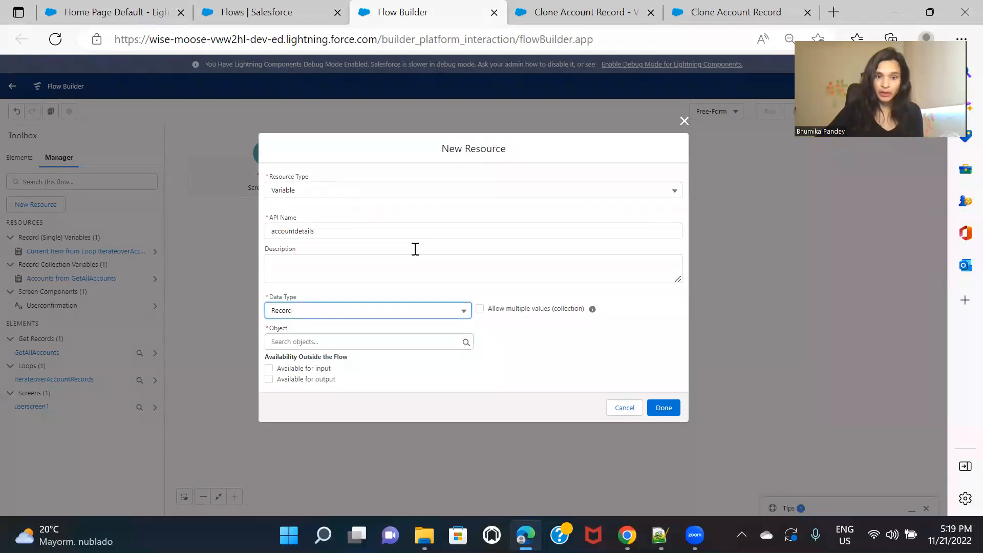
{"action": "left_click", "coordinate": [336, 343]}
{"action": "type", "text": "acc"}
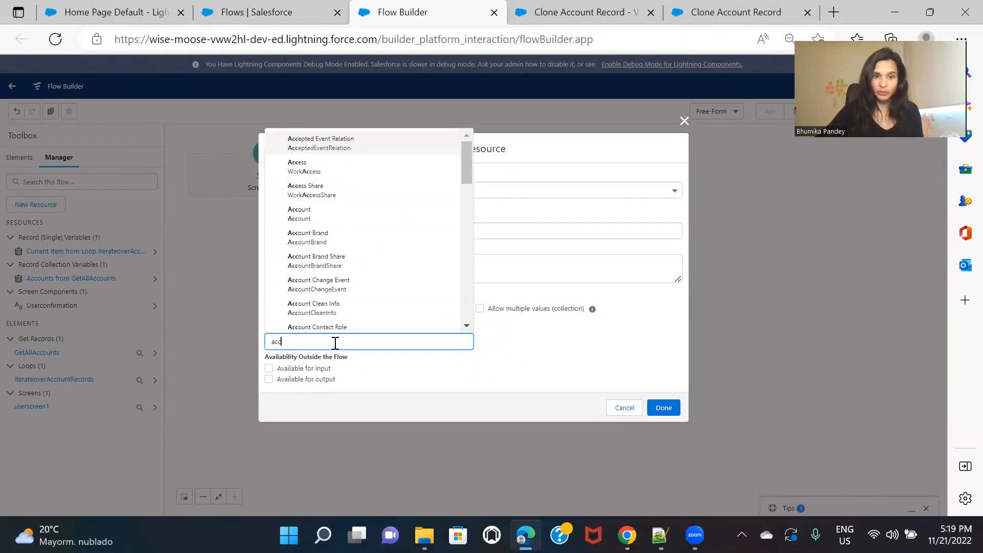
{"action": "left_click", "coordinate": [326, 218]}
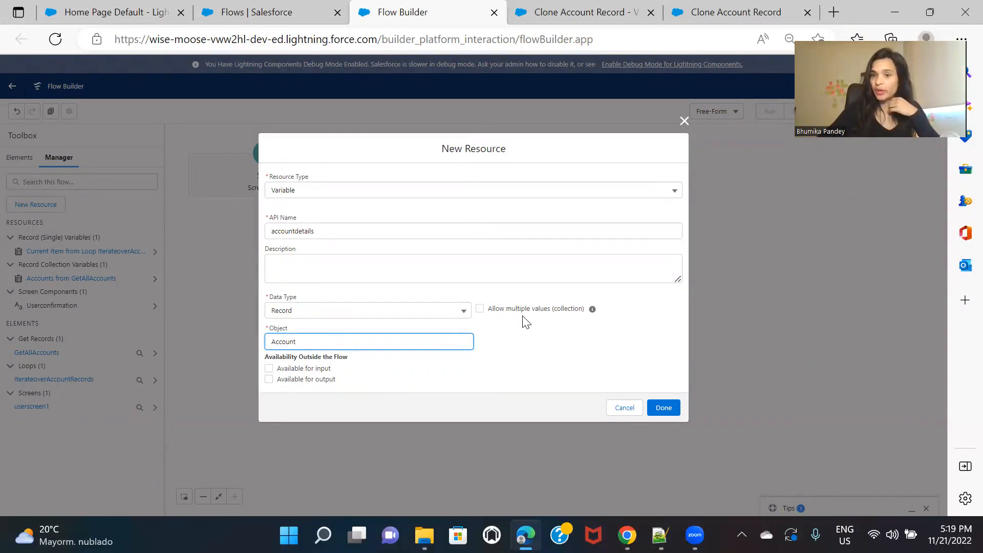
{"action": "double_click", "coordinate": [306, 233]}
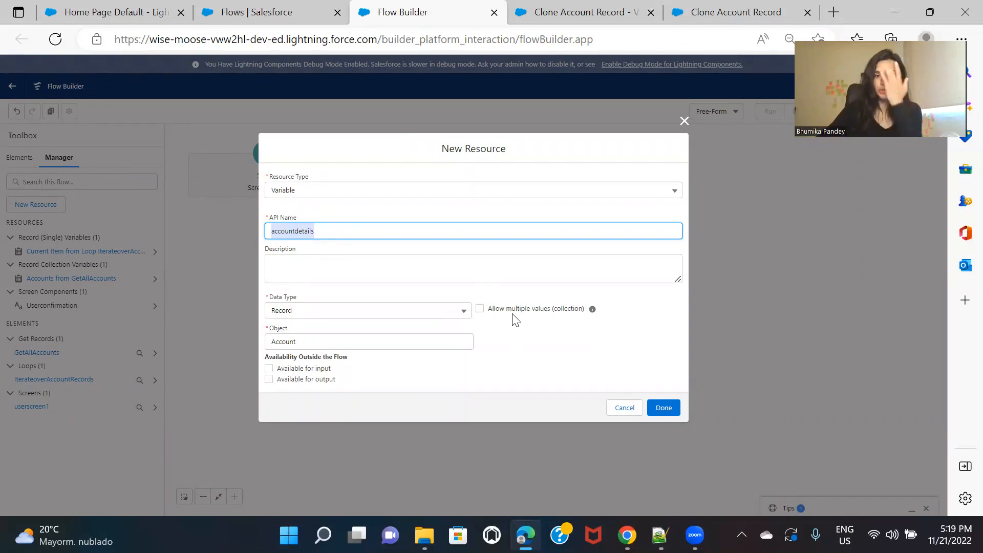
{"action": "left_click", "coordinate": [661, 407]}
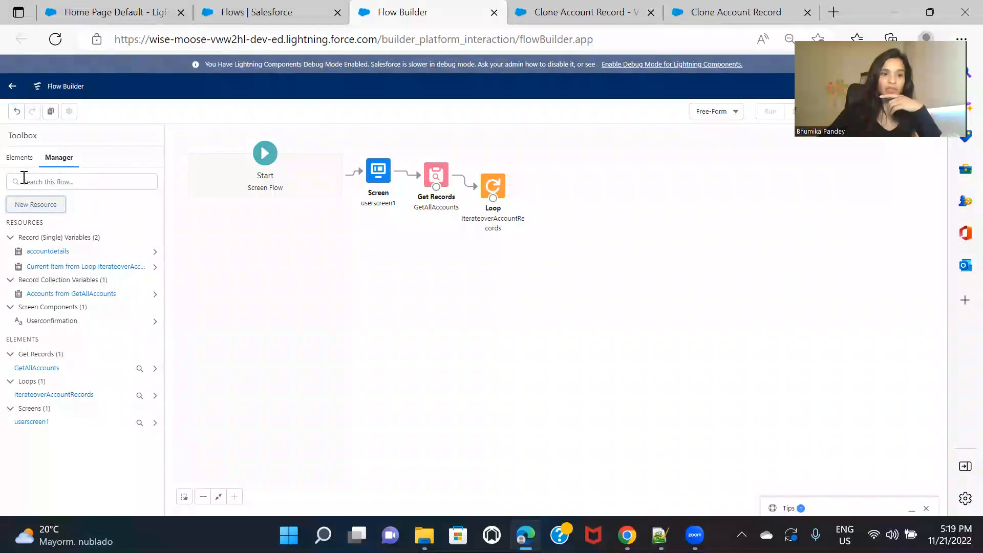
- Add an Assignment element beside the loop, labelled Assign Account Values
{"action": "left_click", "coordinate": [19, 158]}
{"action": "left_click_drag", "start_coordinate": [53, 254], "coordinate": [573, 198]}
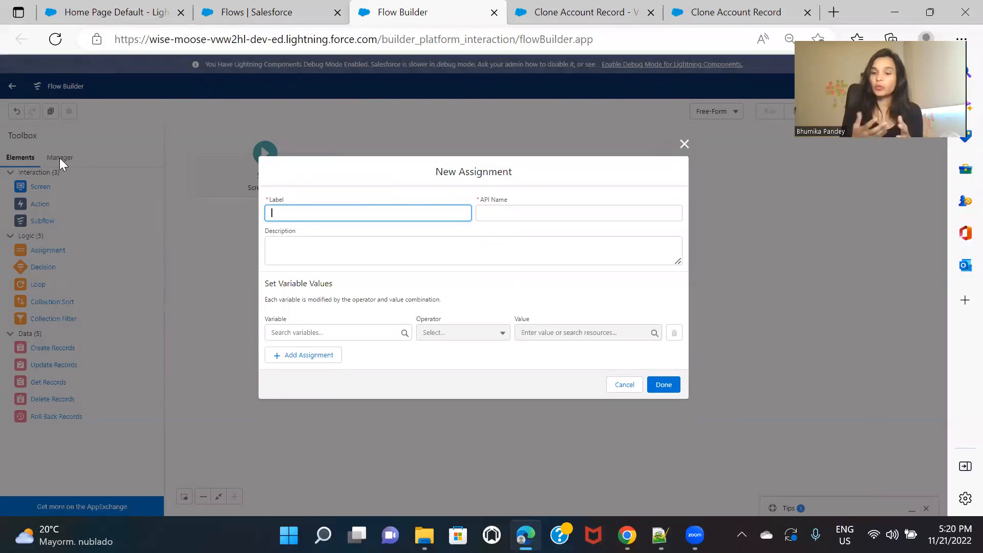
{"action": "type", "text": "Assigne"}
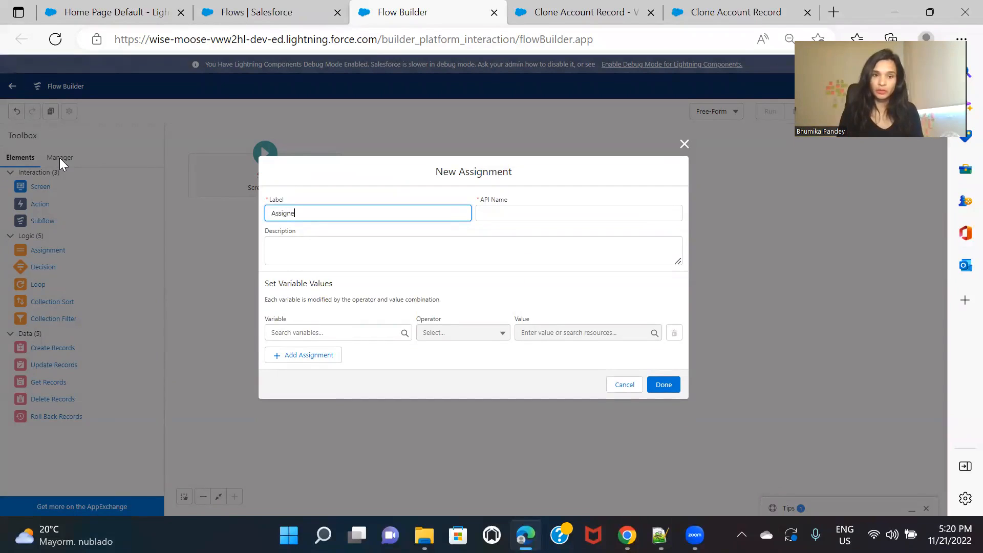
{"action": "key", "text": "BackSpace"}
{"action": "type", "text": "Accou"}
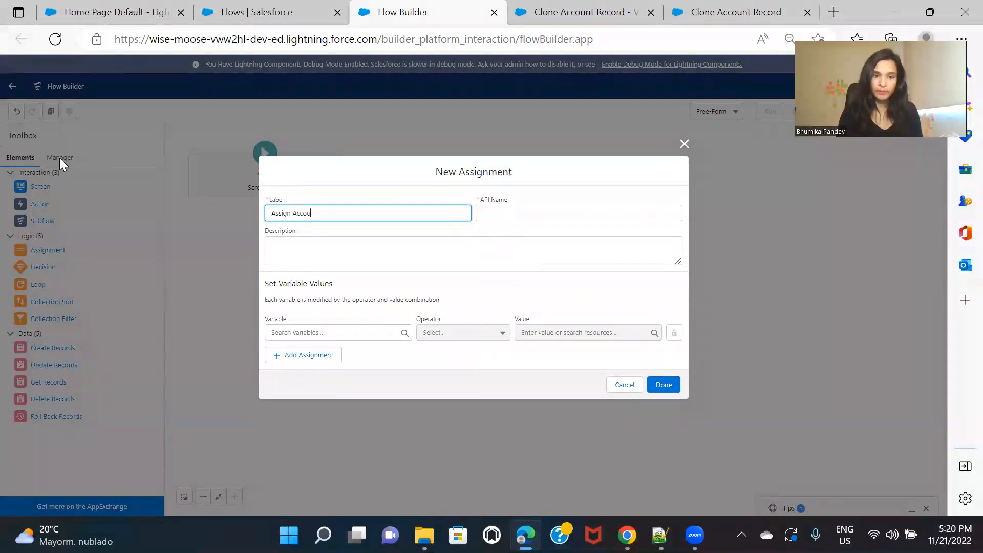
{"action": "type", "text": "nt Values"}
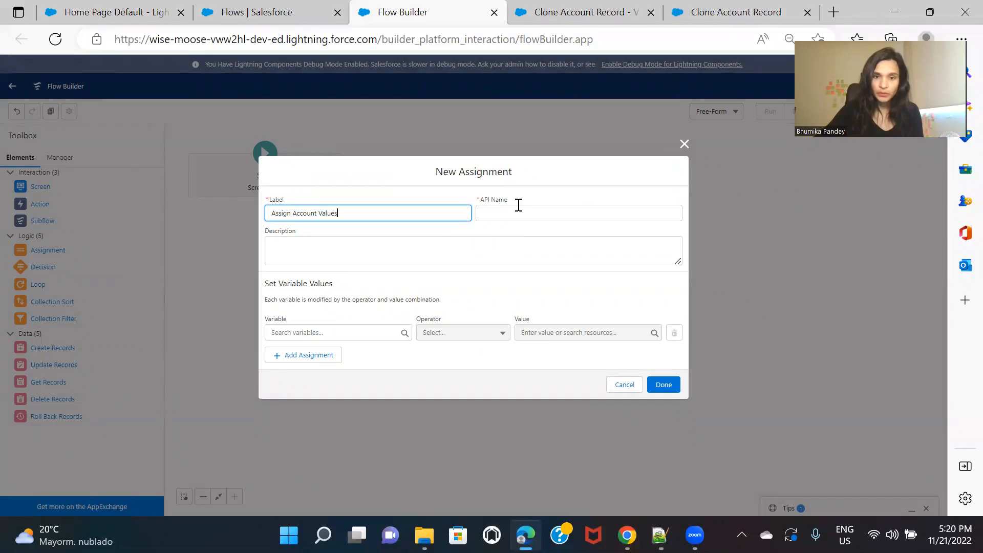
{"action": "left_click", "coordinate": [512, 233]}
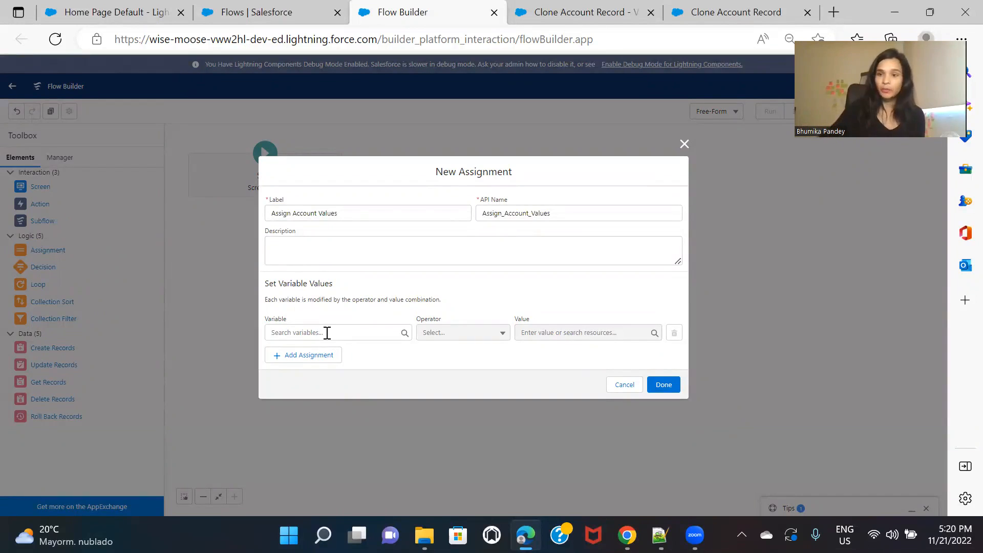
- Assign the Name of the loop's current item to the Name field of accountdetails
{"action": "left_click", "coordinate": [327, 332]}
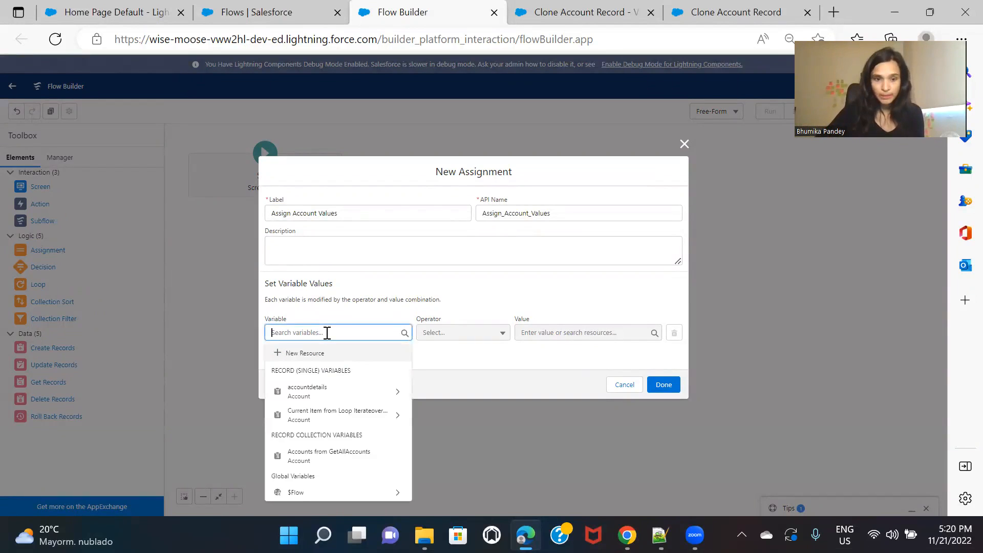
{"action": "left_click", "coordinate": [325, 397]}
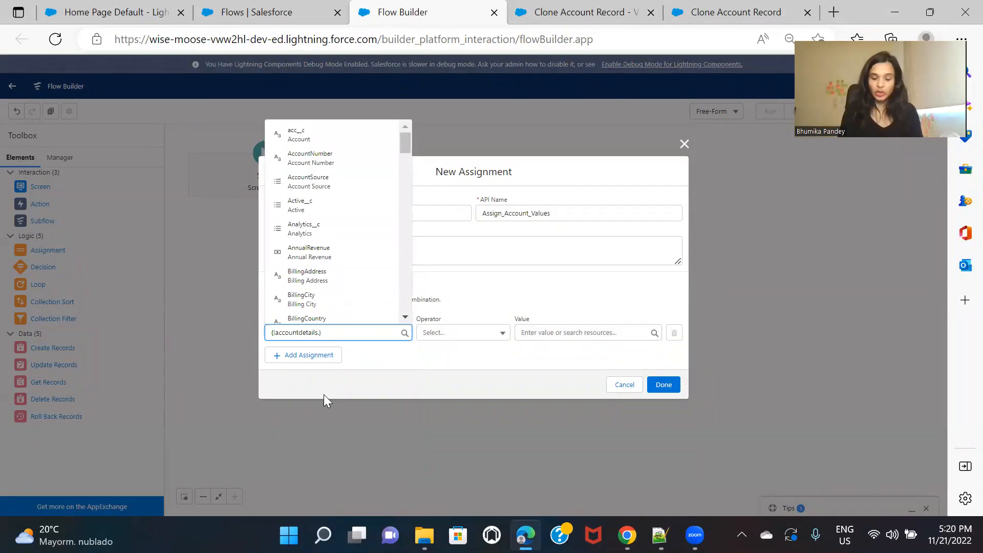
{"action": "type", "text": "Name"}
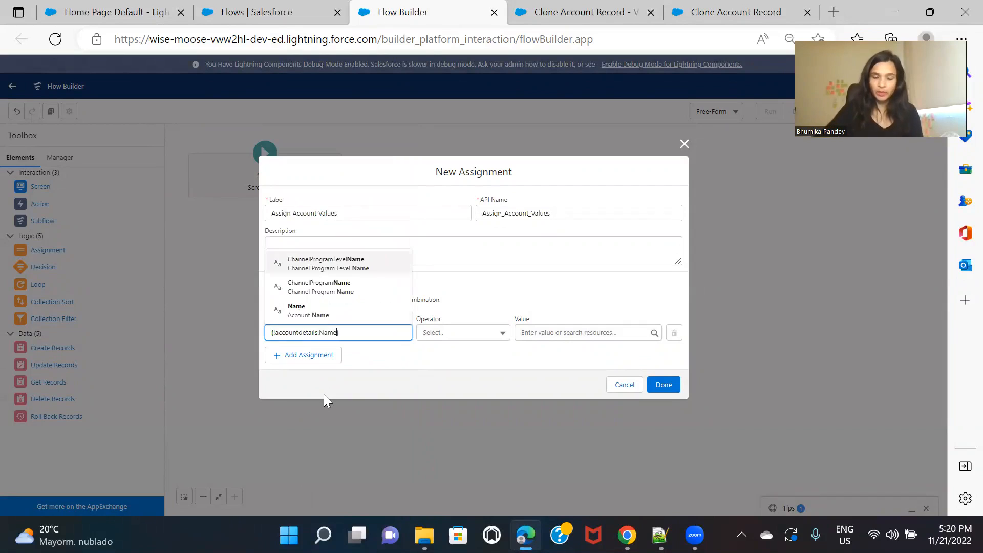
{"action": "left_click", "coordinate": [340, 312]}
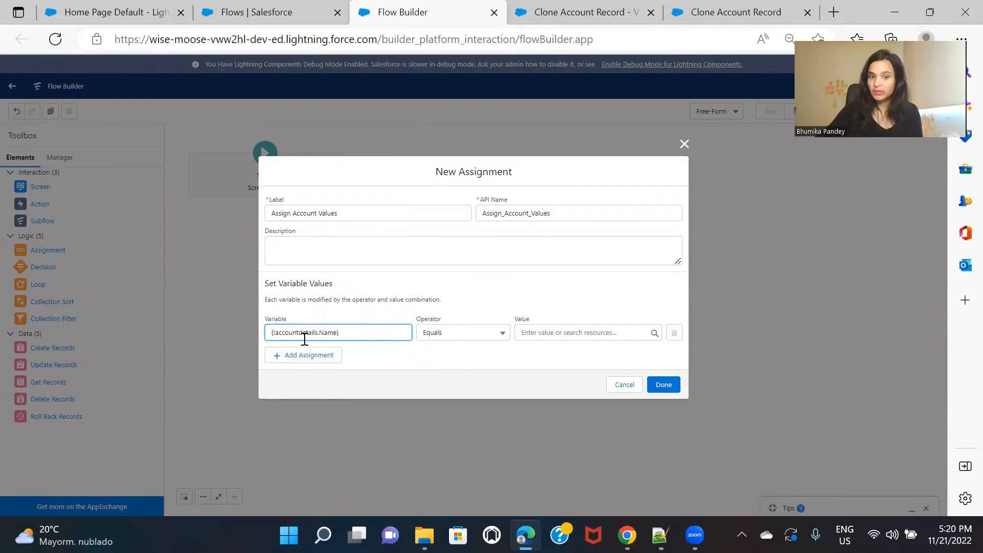
{"action": "left_click", "coordinate": [539, 332]}
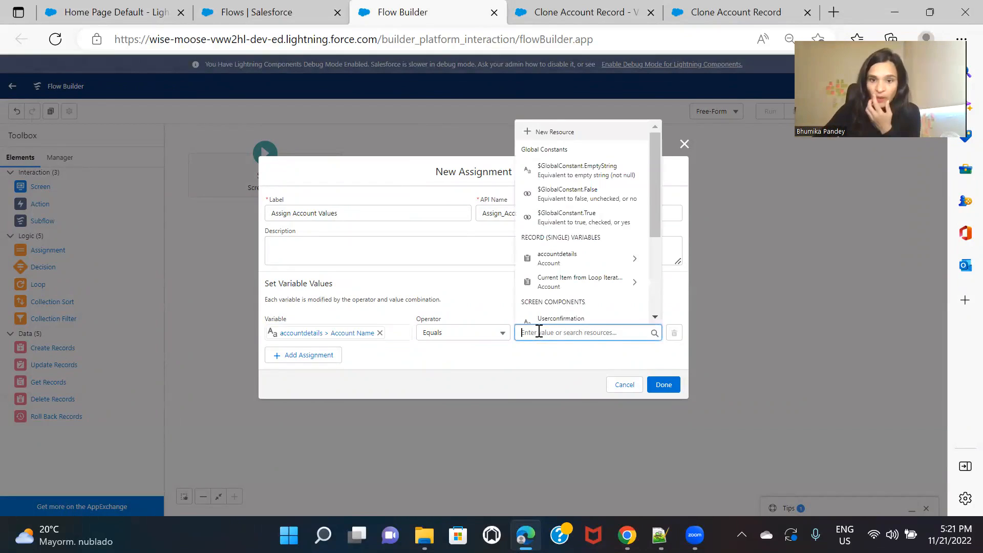
{"action": "left_click", "coordinate": [583, 281]}
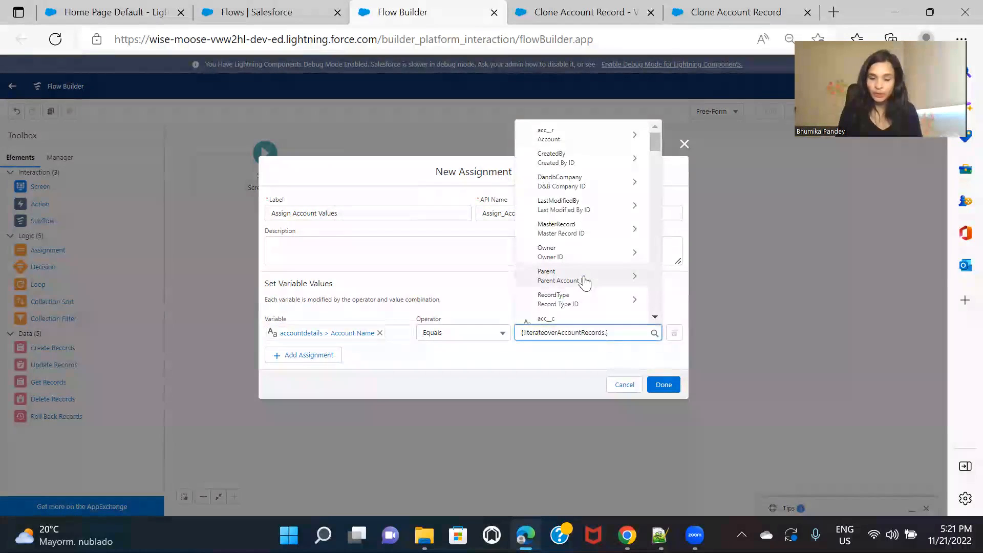
{"action": "type", "text": "Name"}
{"action": "left_click", "coordinate": [594, 313]}
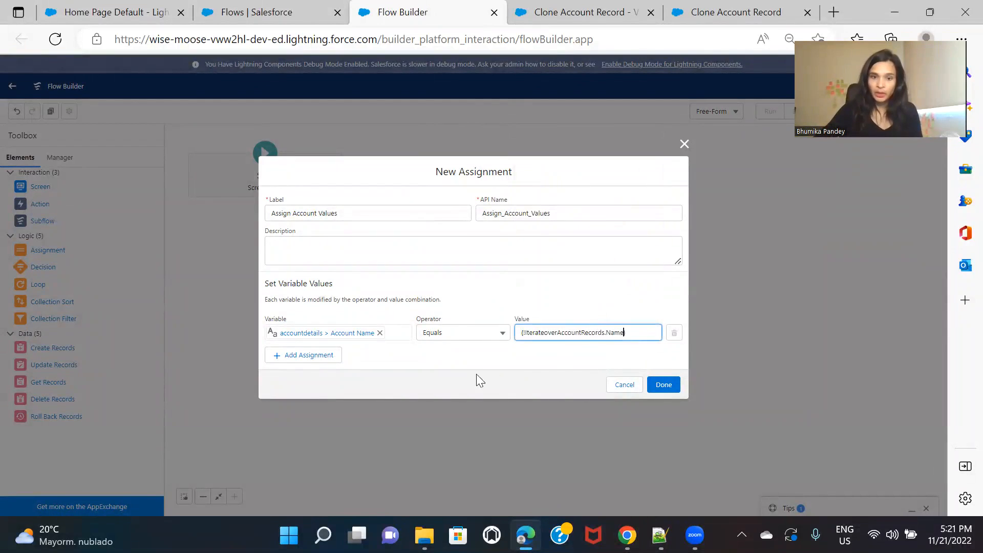
- Add a second assignment setting the Phone field of accountdetails equal to the Phone of the loop's current item
{"action": "left_click", "coordinate": [293, 358]}
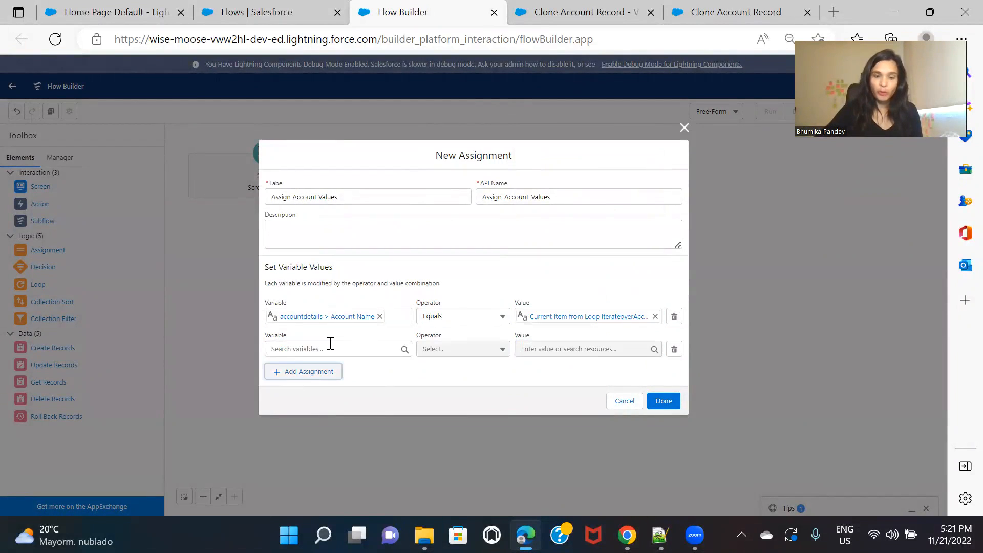
{"action": "left_click", "coordinate": [330, 346]}
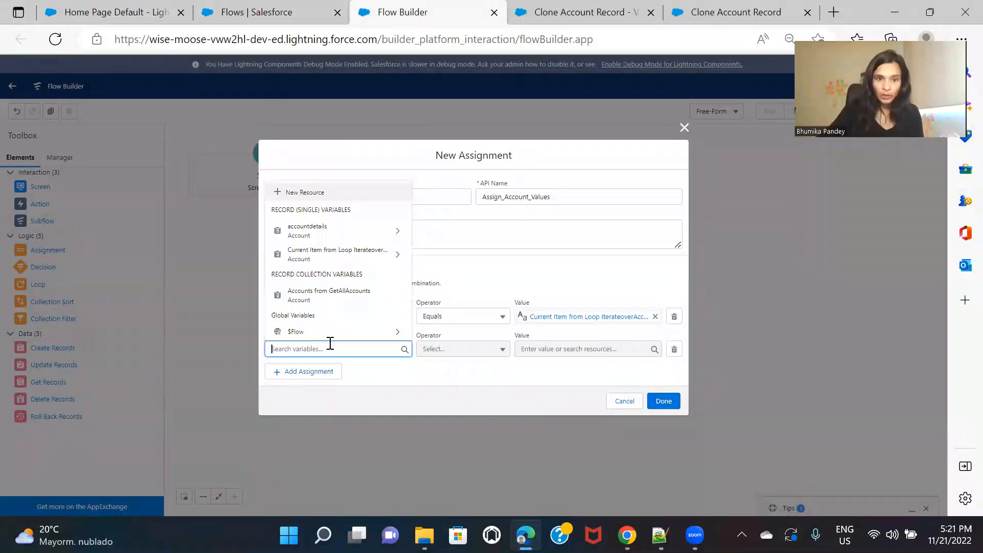
{"action": "left_click", "coordinate": [333, 236]}
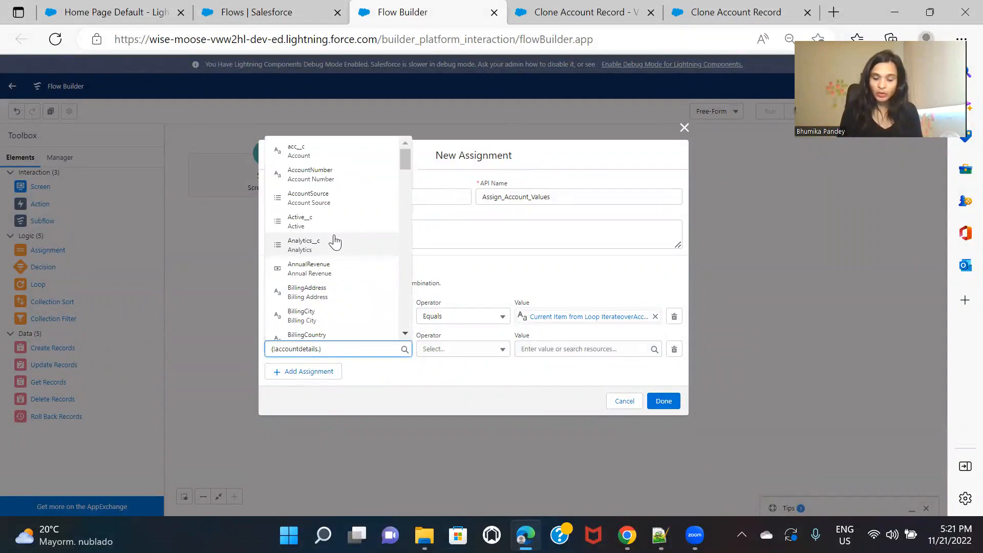
{"action": "type", "text": "Pho"}
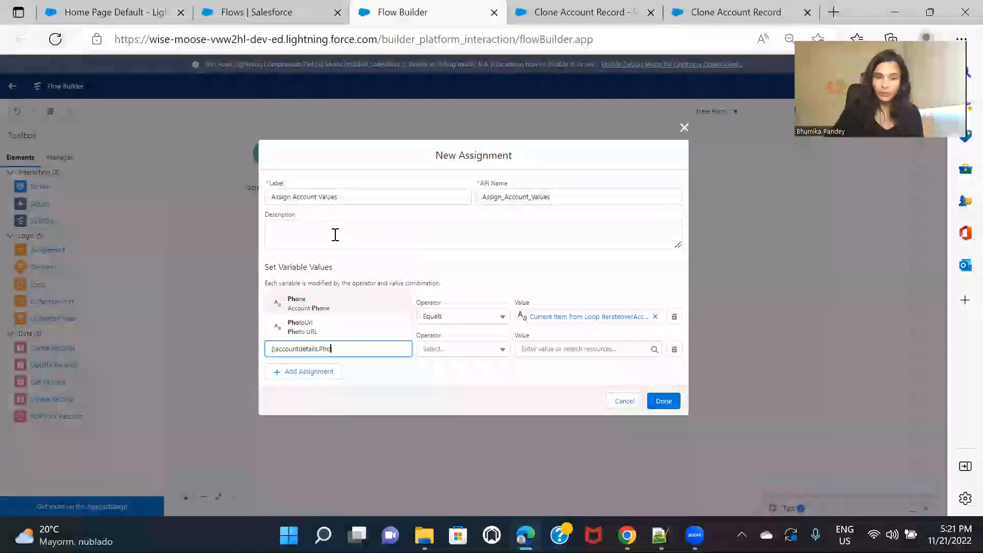
{"action": "left_click", "coordinate": [337, 304]}
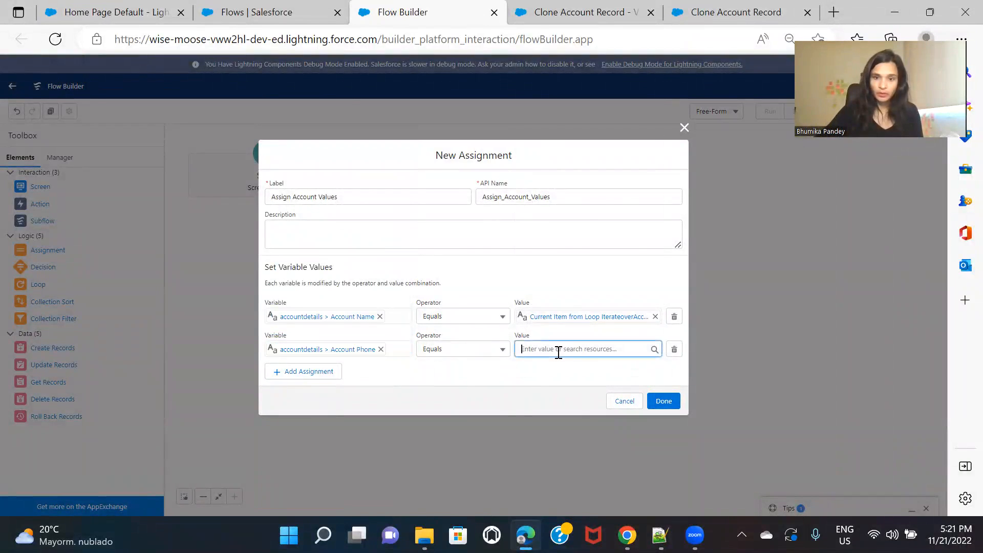
{"action": "left_click", "coordinate": [558, 349]}
{"action": "left_click", "coordinate": [573, 299]}
{"action": "type", "text": "Phone"}
{"action": "left_click", "coordinate": [569, 330]}
- Add a third assignment setting AnnualRevenue of accountdetails equal to AnnualRevenue of the loop's current item
{"action": "left_click", "coordinate": [316, 378]}
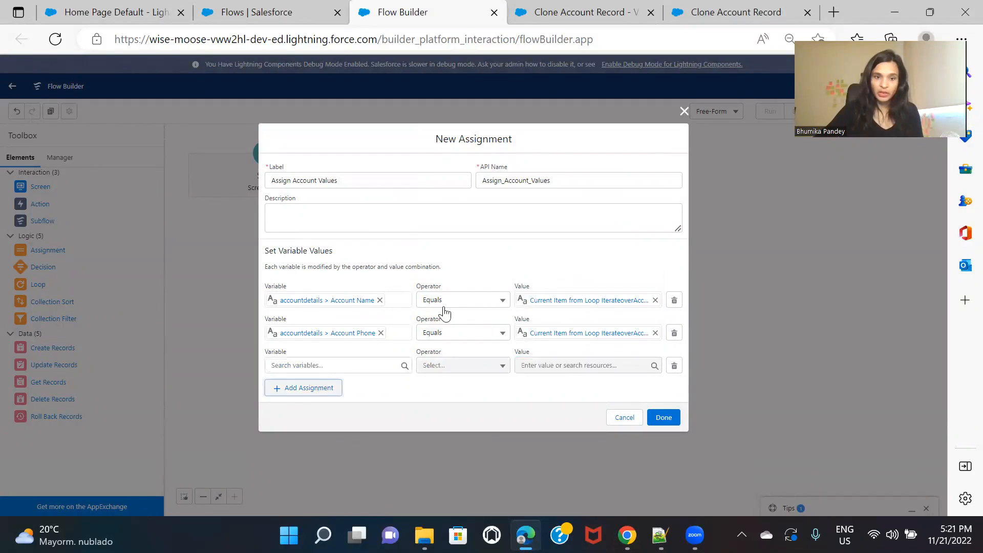
{"action": "left_click", "coordinate": [352, 366]}
{"action": "type", "text": "acc"}
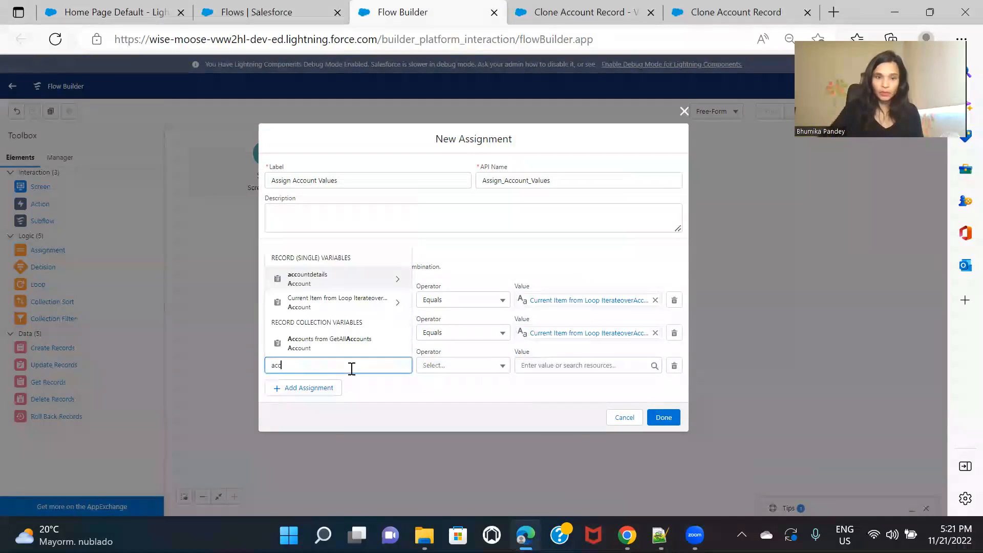
{"action": "left_click", "coordinate": [344, 281]}
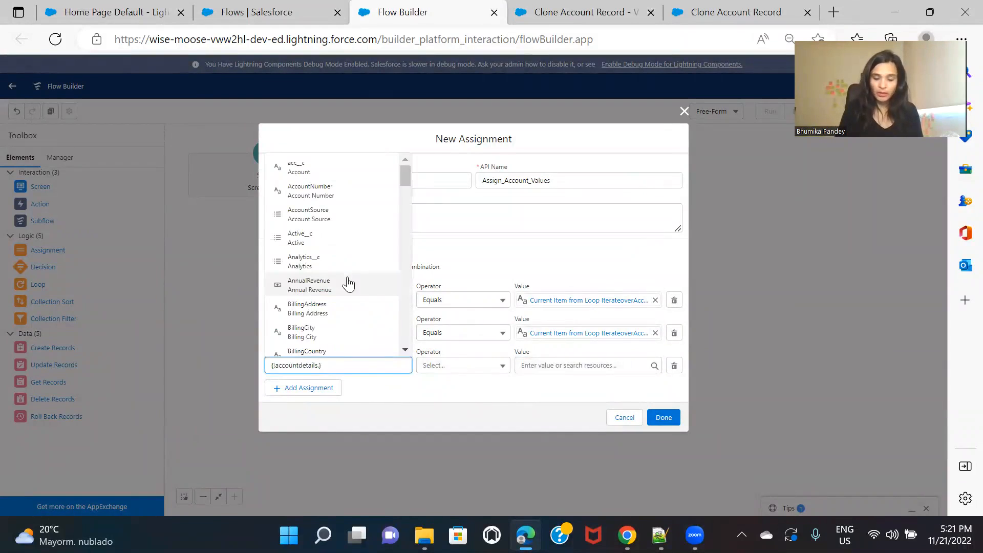
{"action": "type", "text": "ann"}
{"action": "left_click", "coordinate": [350, 297]}
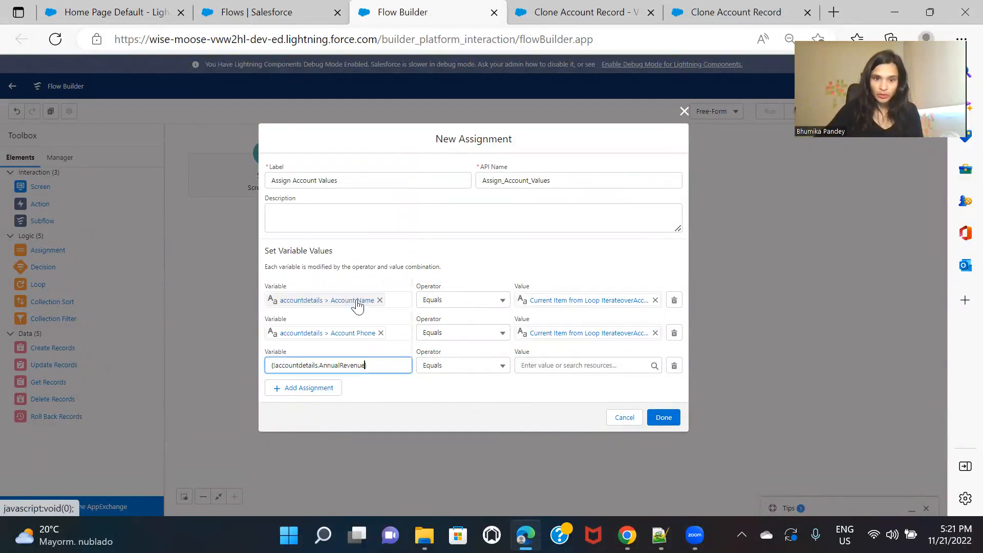
{"action": "left_click", "coordinate": [573, 366]}
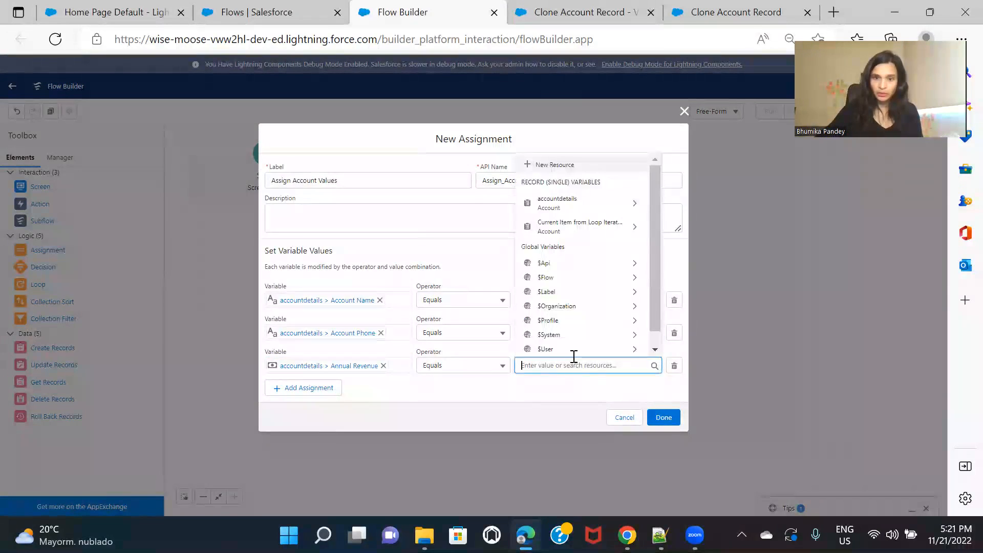
{"action": "left_click", "coordinate": [581, 226]}
{"action": "type", "text": "ann"}
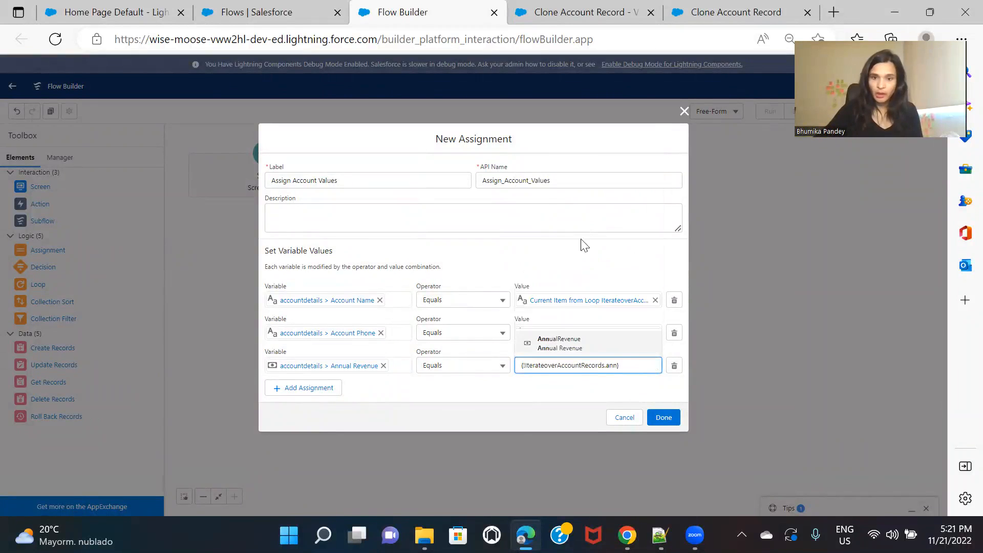
{"action": "left_click", "coordinate": [618, 343]}
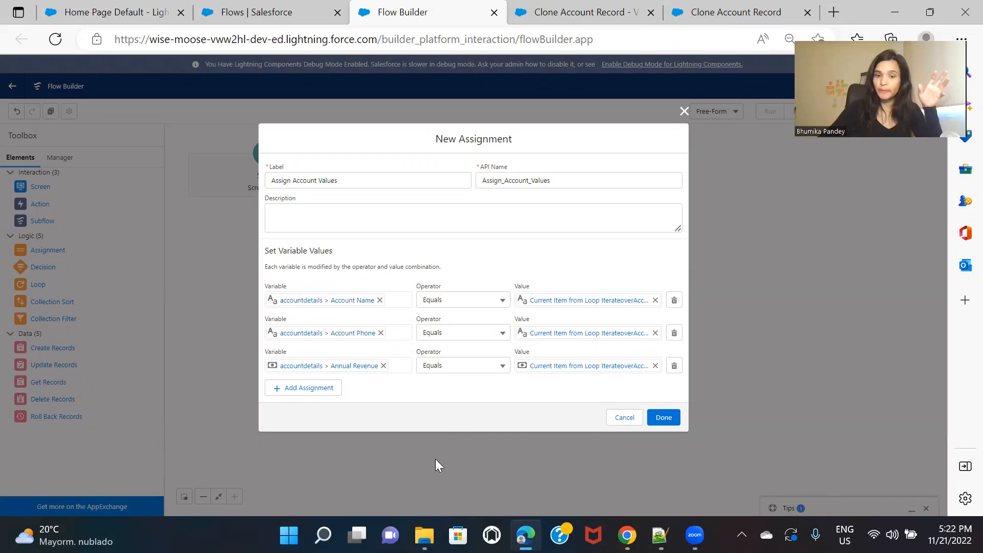
- Save the assignment and connect the loop to it with the For each item in the collection connector
{"action": "left_click", "coordinate": [669, 416]}
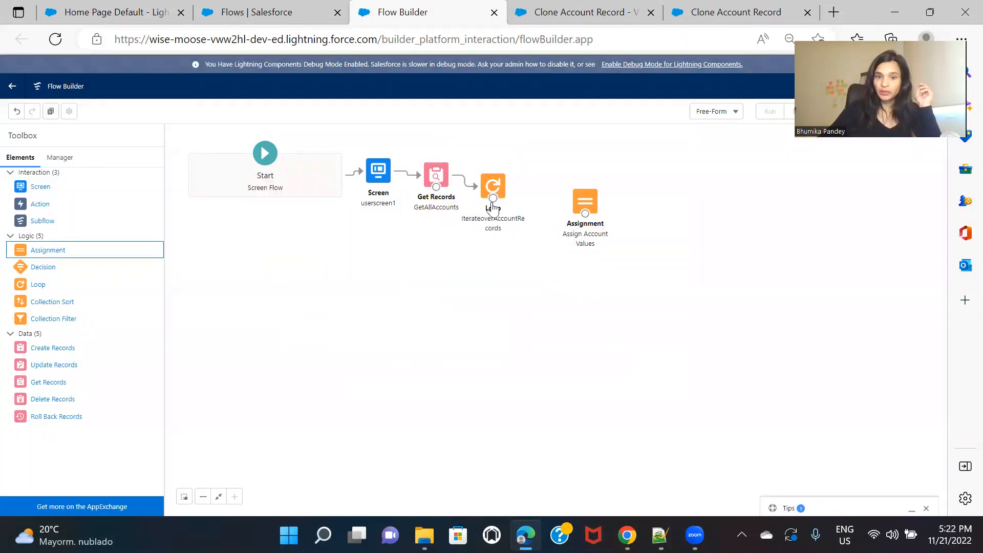
{"action": "left_click_drag", "start_coordinate": [493, 199], "coordinate": [588, 199]}
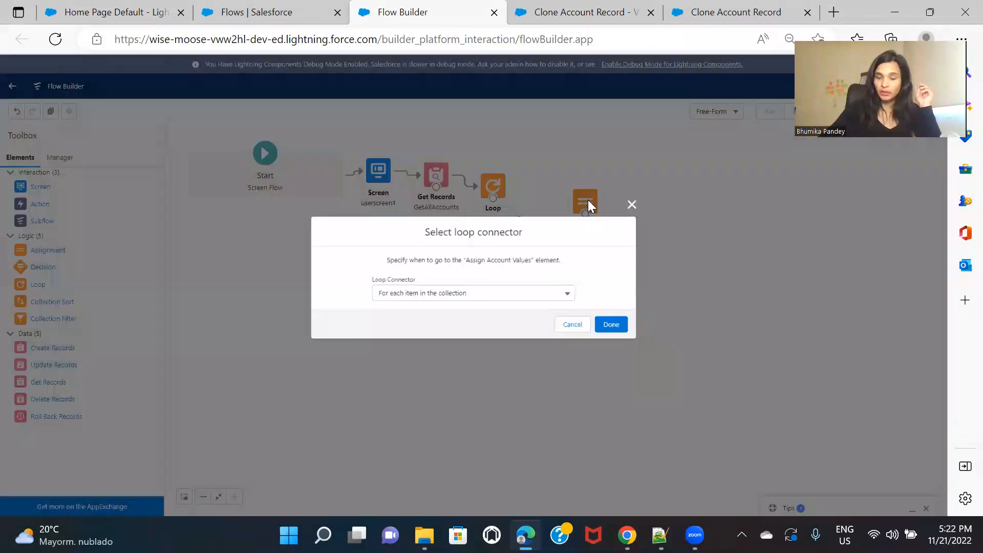
{"action": "left_click", "coordinate": [614, 323]}
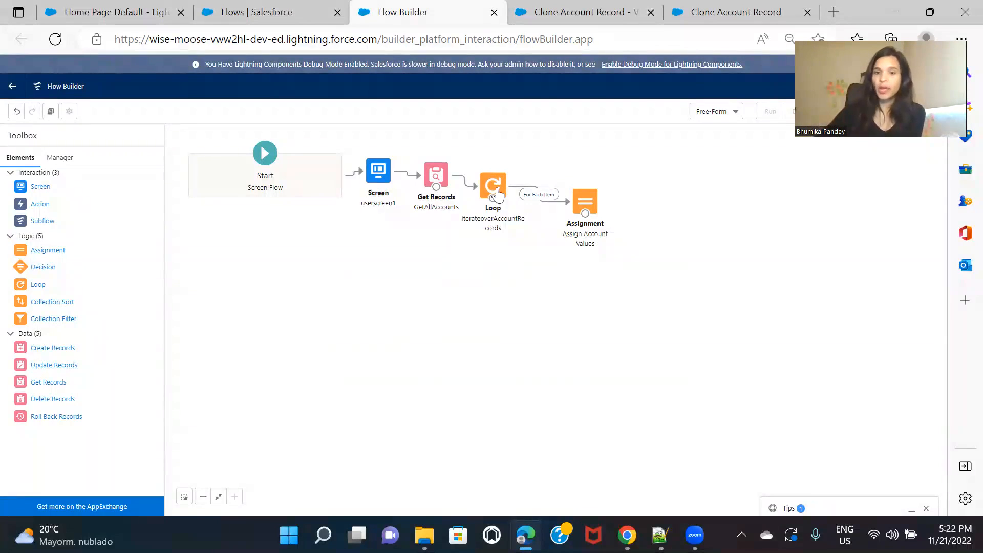
- Review the field assignments inside the Assign Account Values element
{"action": "double_click", "coordinate": [587, 200]}
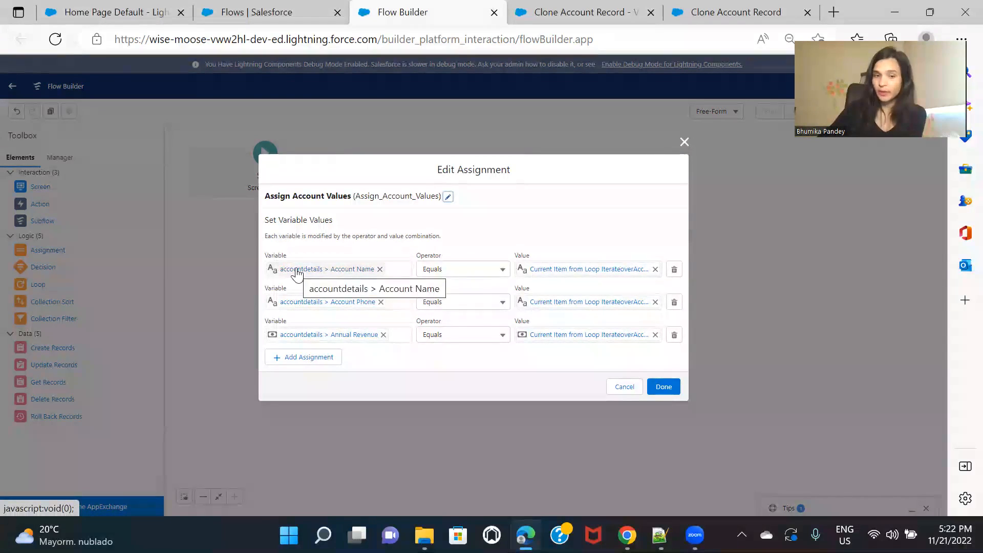
{"action": "left_click", "coordinate": [684, 144]}
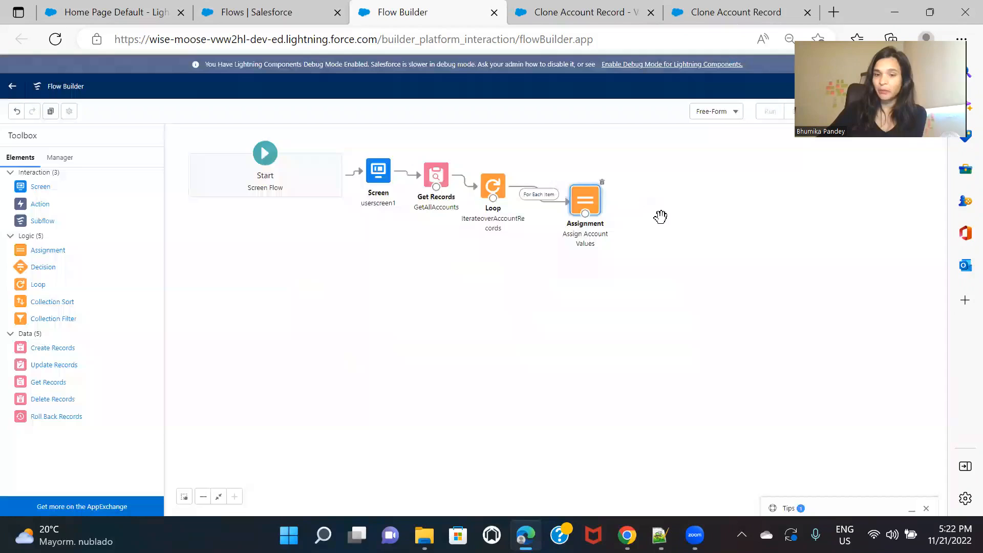
{"action": "double_click", "coordinate": [598, 198]}
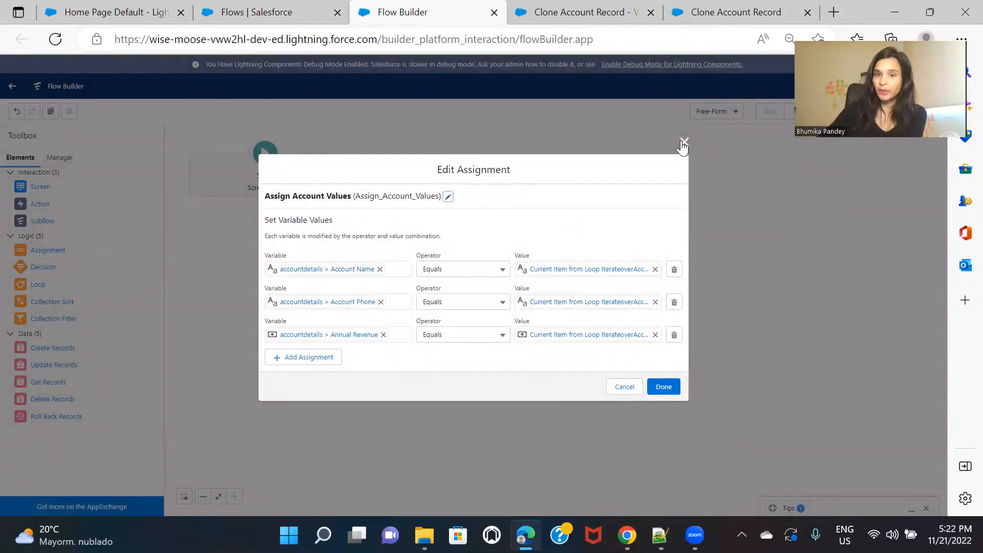
{"action": "left_click", "coordinate": [684, 142]}
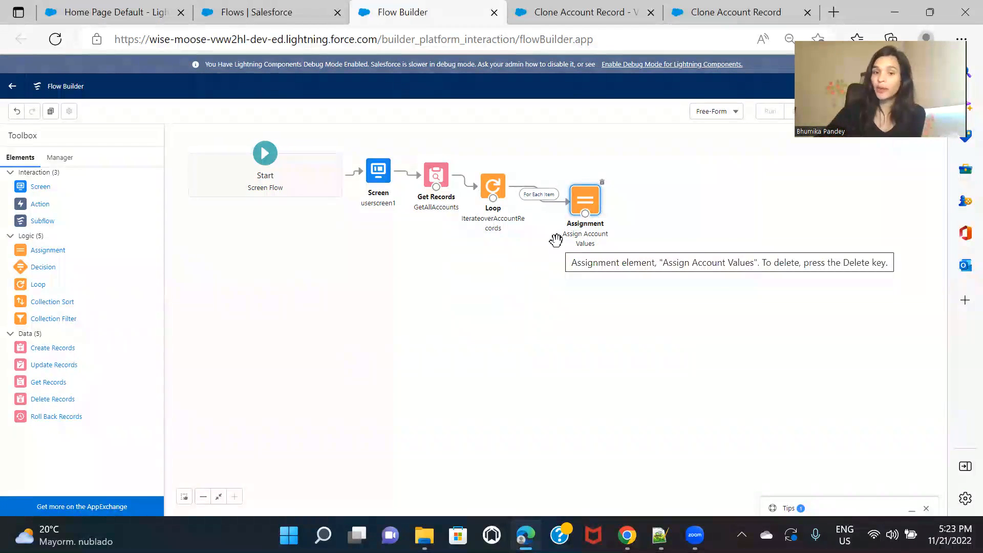
{"action": "double_click", "coordinate": [586, 204]}
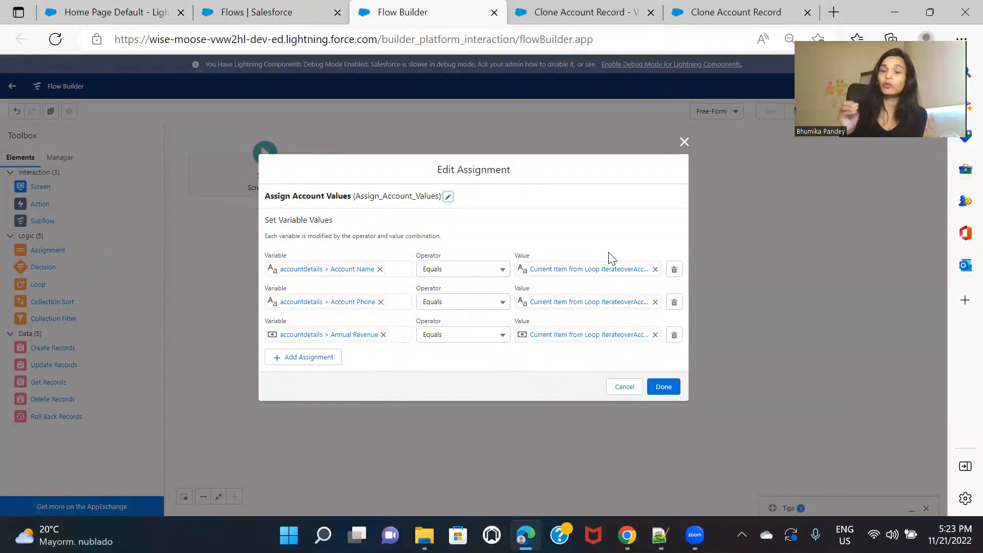
{"action": "left_click", "coordinate": [684, 142]}
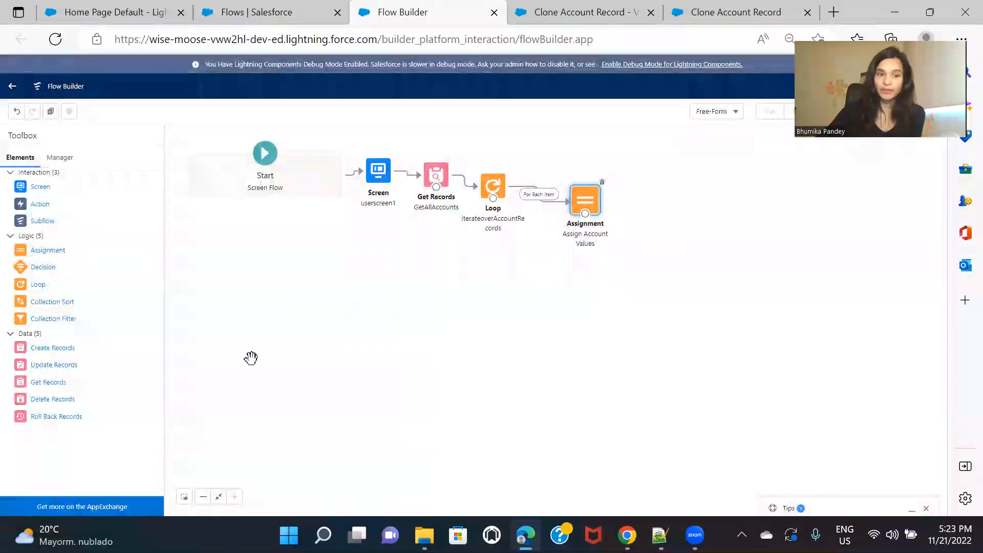
- Start a new Variable resource with the API name AccountCollectionVariable
{"action": "left_click", "coordinate": [60, 159]}
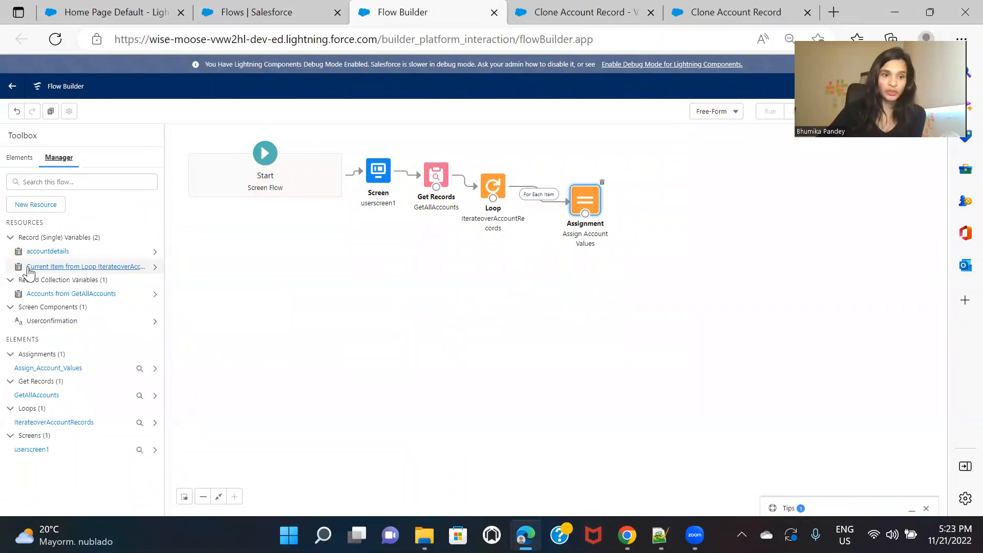
{"action": "left_click", "coordinate": [50, 206]}
{"action": "left_click", "coordinate": [362, 250]}
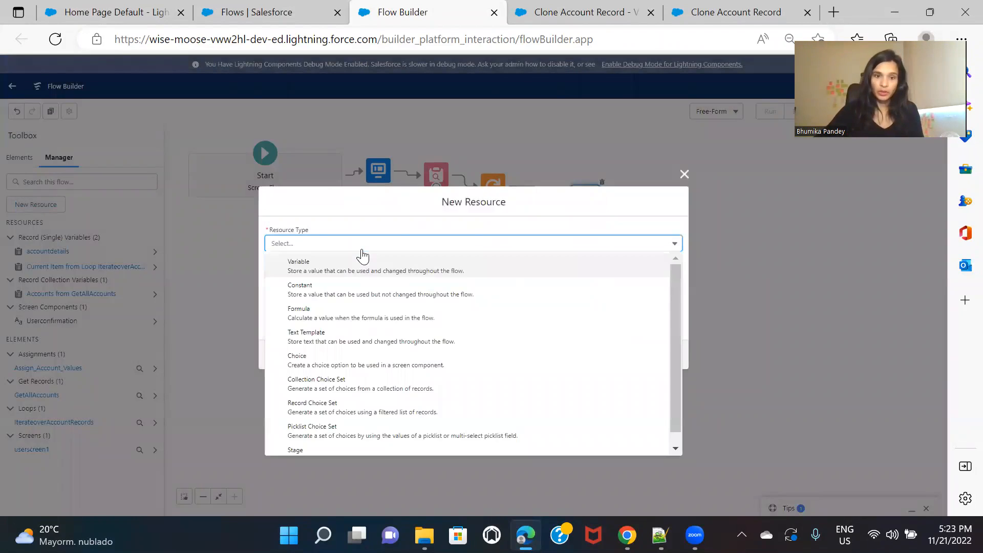
{"action": "left_click", "coordinate": [362, 268]}
{"action": "left_click", "coordinate": [314, 262]}
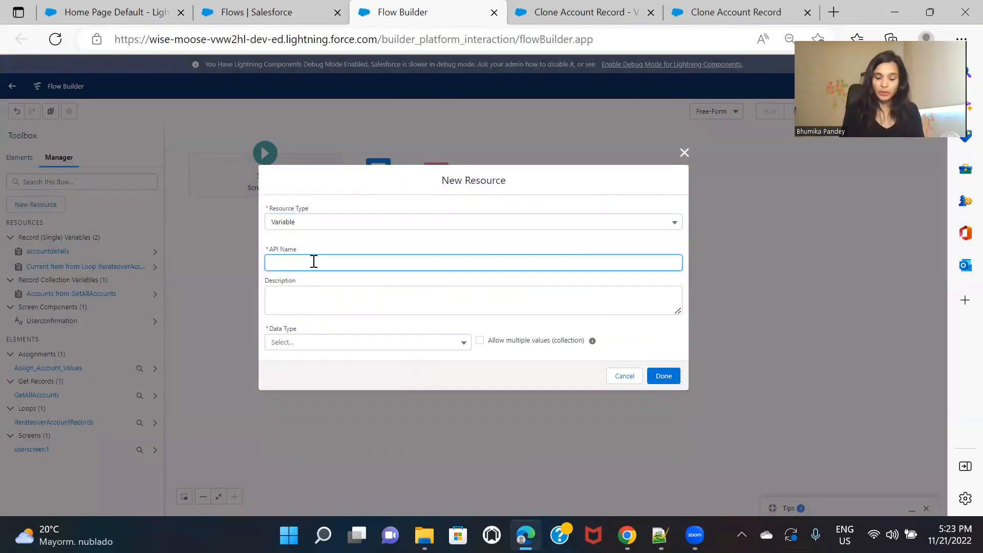
{"action": "type", "text": "Account"}
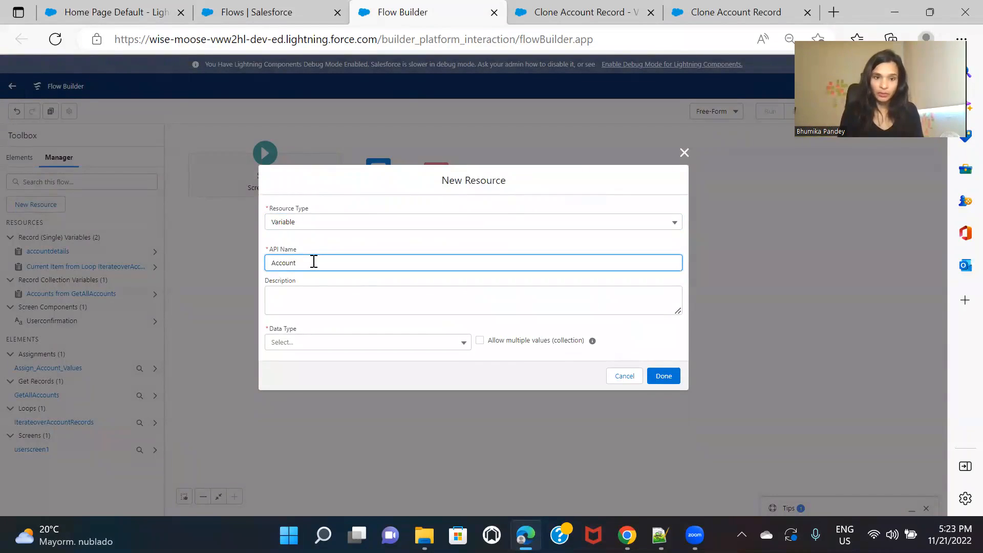
{"action": "type", "text": "sCollection"}
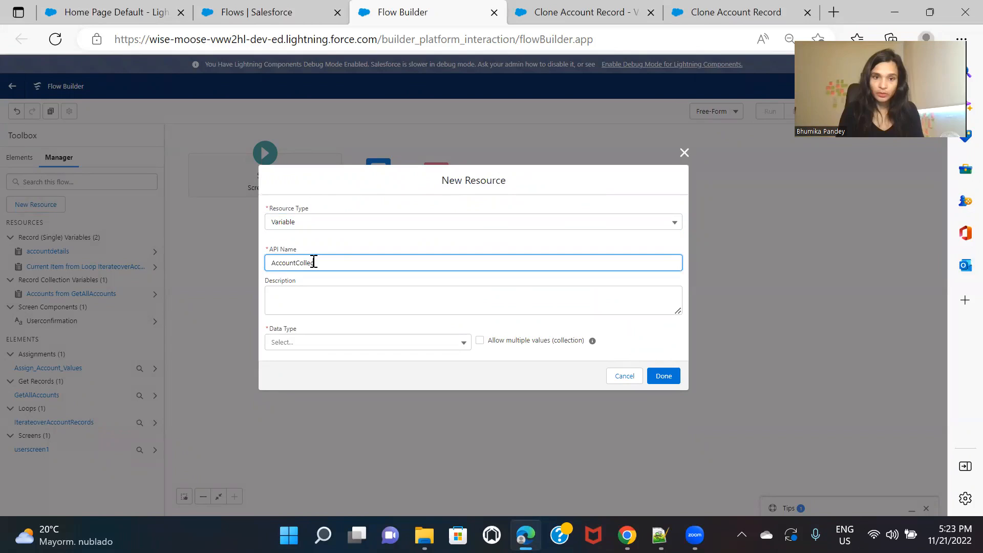
{"action": "type", "text": "Variable"}
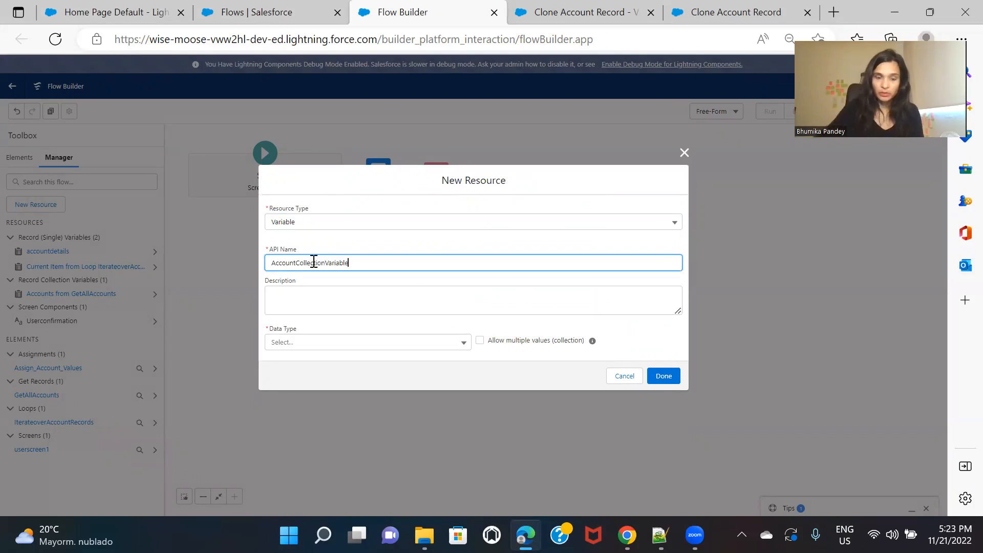
{"action": "left_click", "coordinate": [415, 284]}
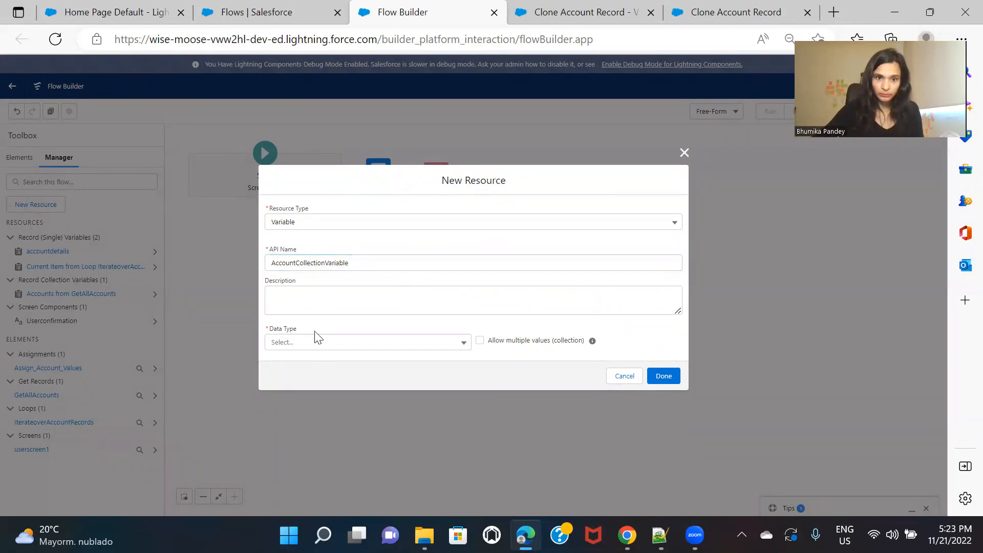
- Set the variable's data type to Record, allow multiple values, choose the Account object and save the resource
{"action": "left_click", "coordinate": [327, 350]}
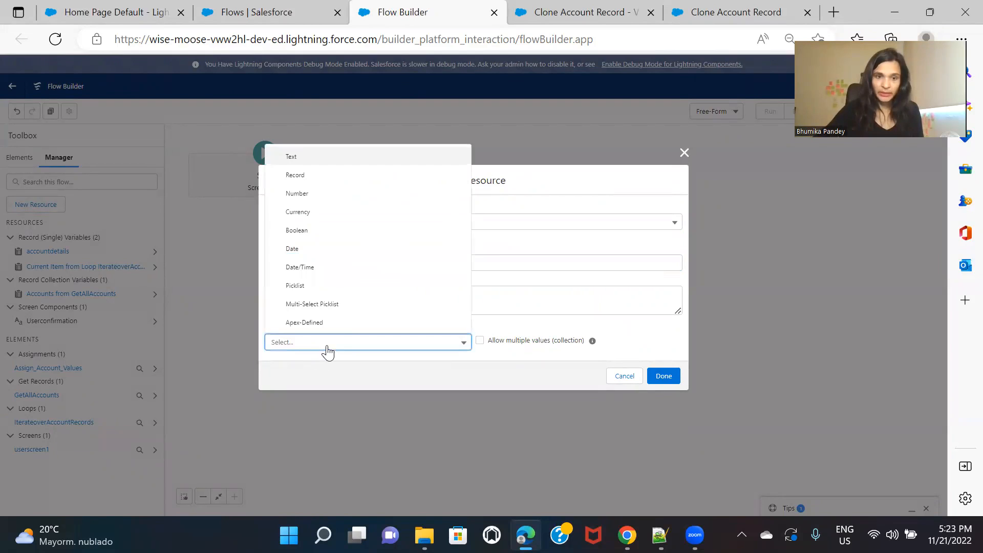
{"action": "left_click", "coordinate": [346, 182]}
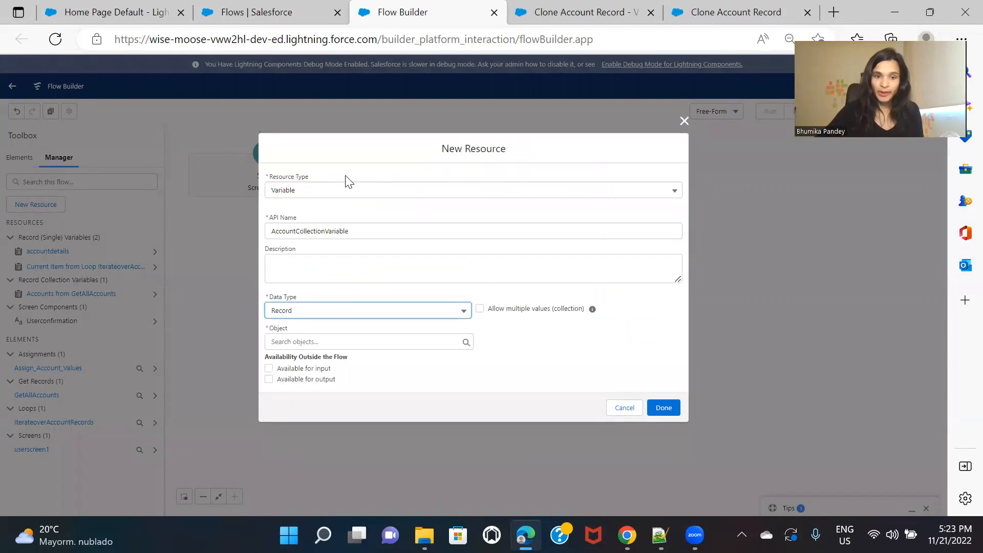
{"action": "left_click", "coordinate": [480, 309]}
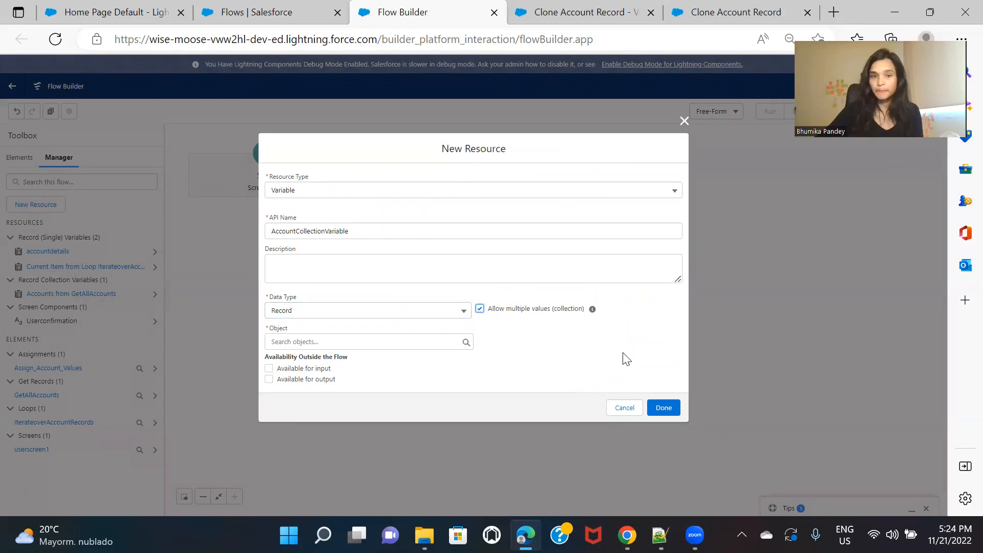
{"action": "left_click", "coordinate": [362, 342]}
{"action": "type", "text": "acc"}
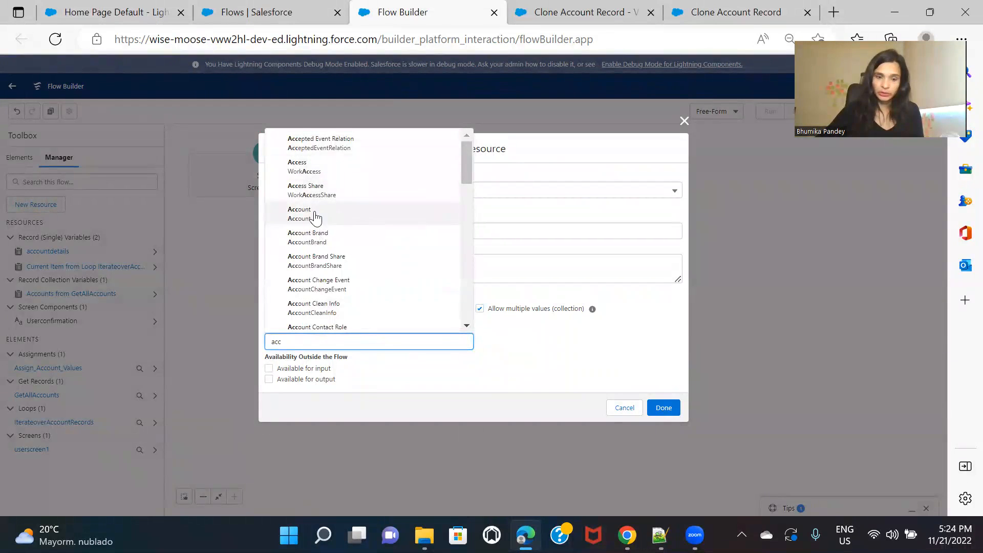
{"action": "left_click", "coordinate": [314, 217]}
{"action": "left_click", "coordinate": [305, 368]}
{"action": "left_click", "coordinate": [664, 407]}
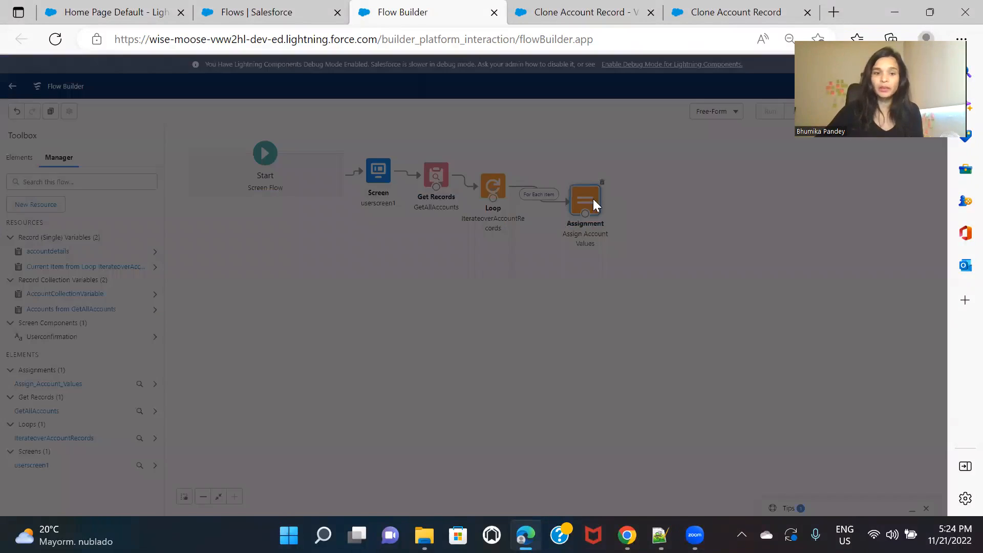
- Add another Assignment element beside Assign Account Values, labelled Assign Account Details to Collection Variable
{"action": "double_click", "coordinate": [589, 199]}
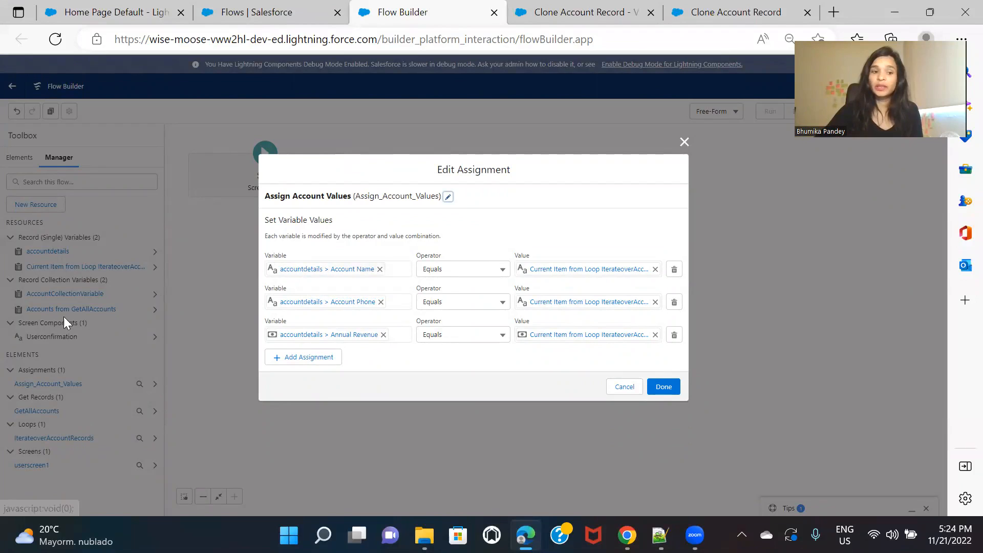
{"action": "left_click", "coordinate": [685, 142]}
{"action": "left_click", "coordinate": [21, 157]}
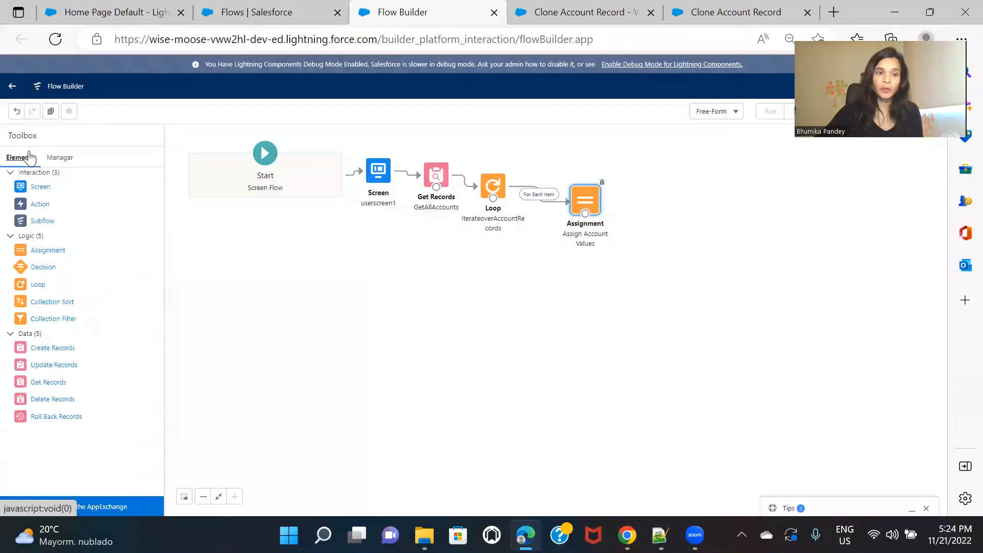
{"action": "left_click_drag", "start_coordinate": [48, 251], "coordinate": [635, 194]}
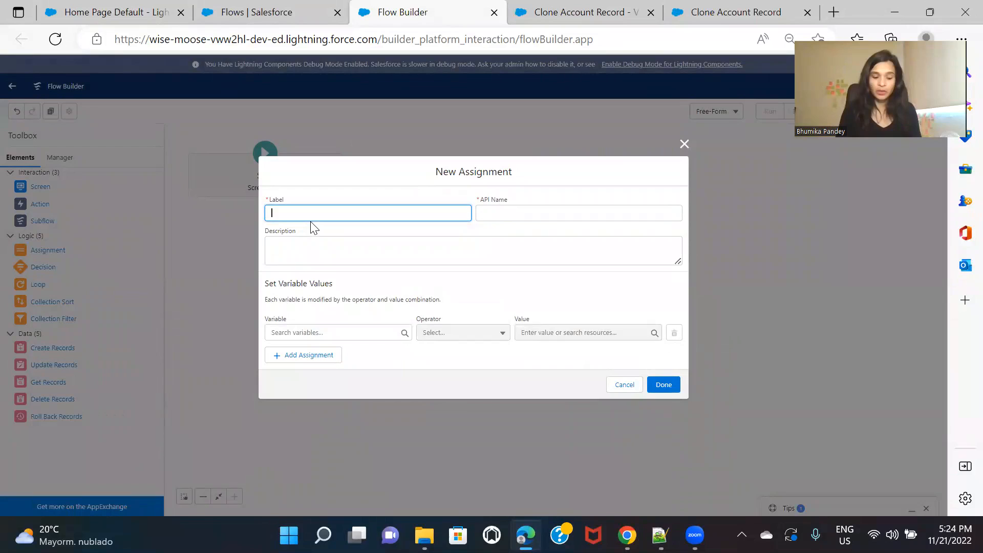
{"action": "type", "text": "Assig"}
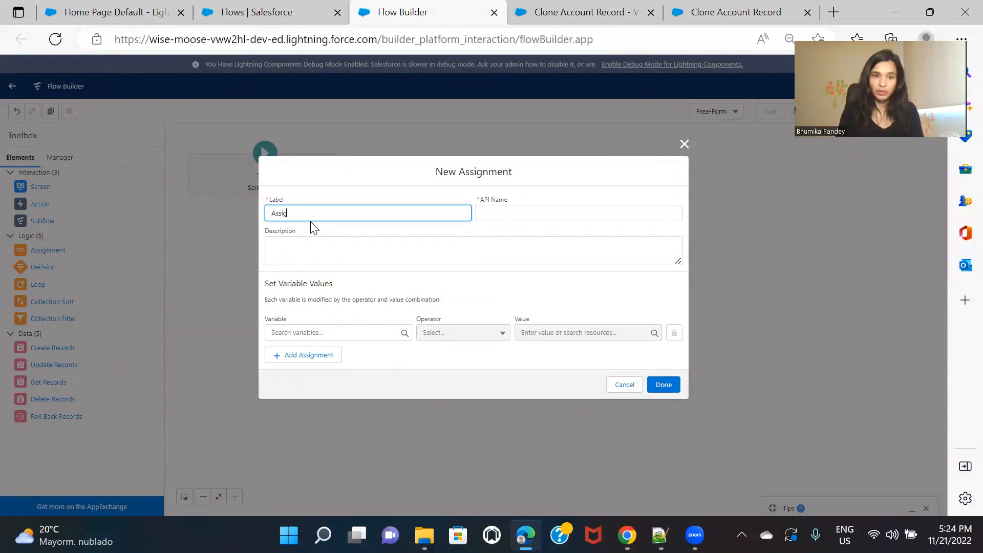
{"action": "type", "text": "n Account Details to "}
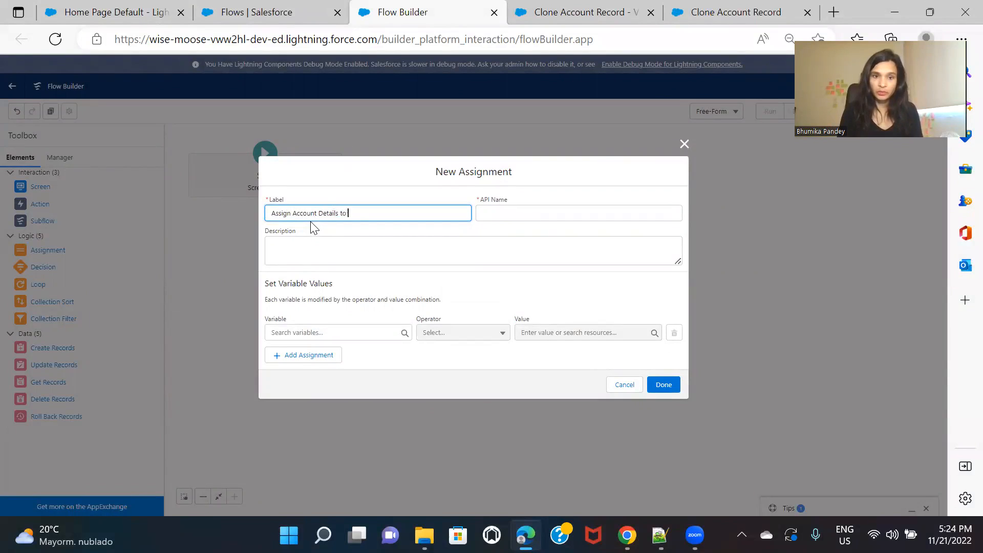
{"action": "type", "text": "Collection Variable"}
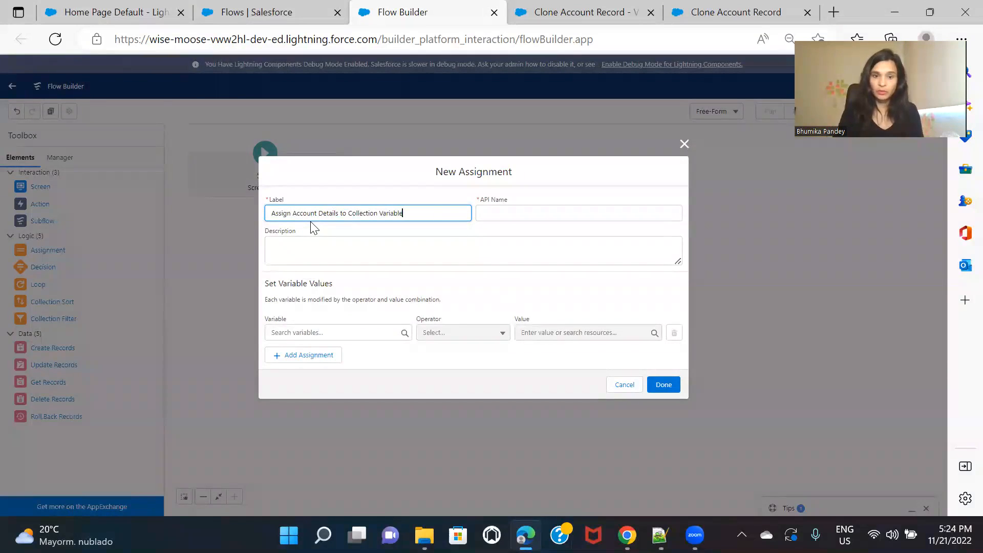
{"action": "left_click", "coordinate": [517, 230]}
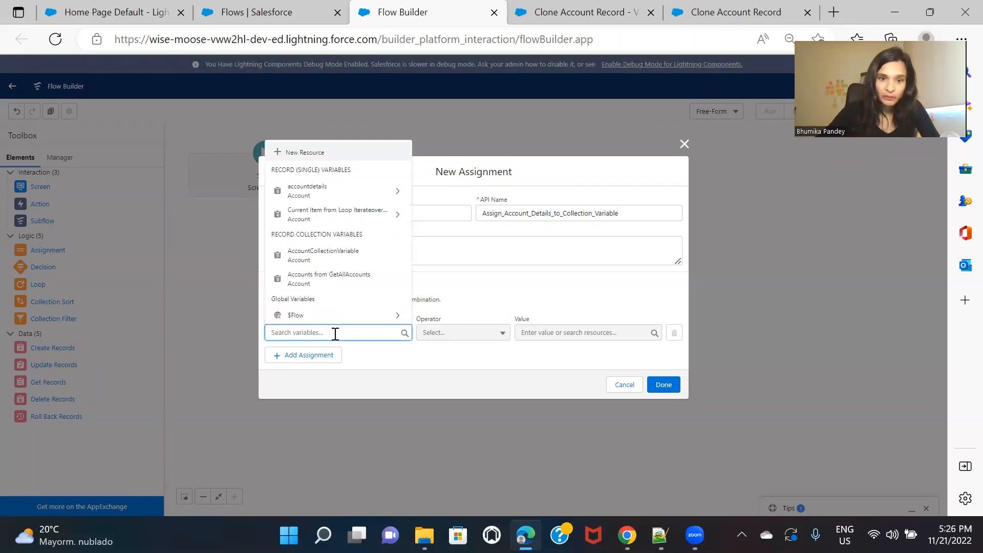
- Use the Add operator to put accountdetails into AccountCollectionVariable, and connect Assign Account Values to this new assignment
{"action": "left_click", "coordinate": [365, 266]}
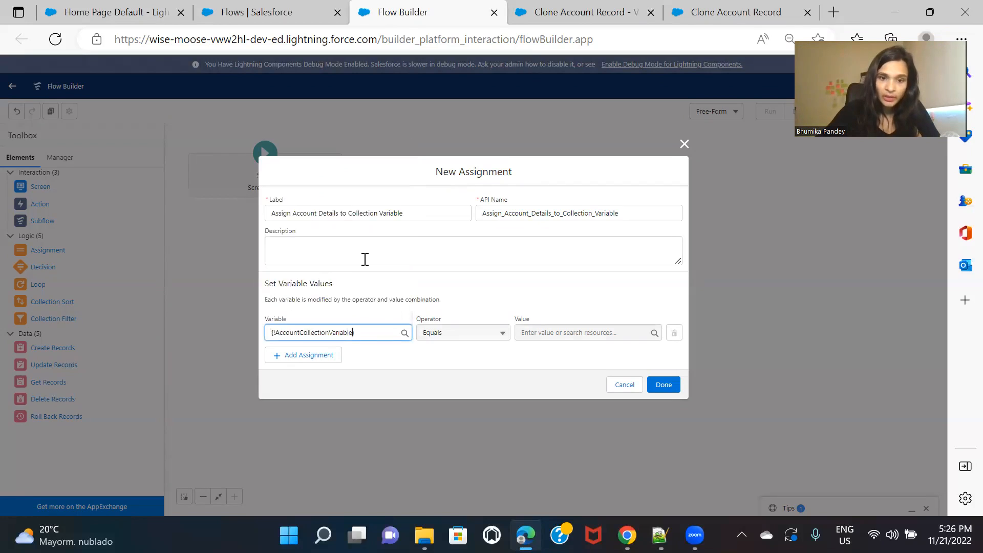
{"action": "left_click", "coordinate": [454, 342]}
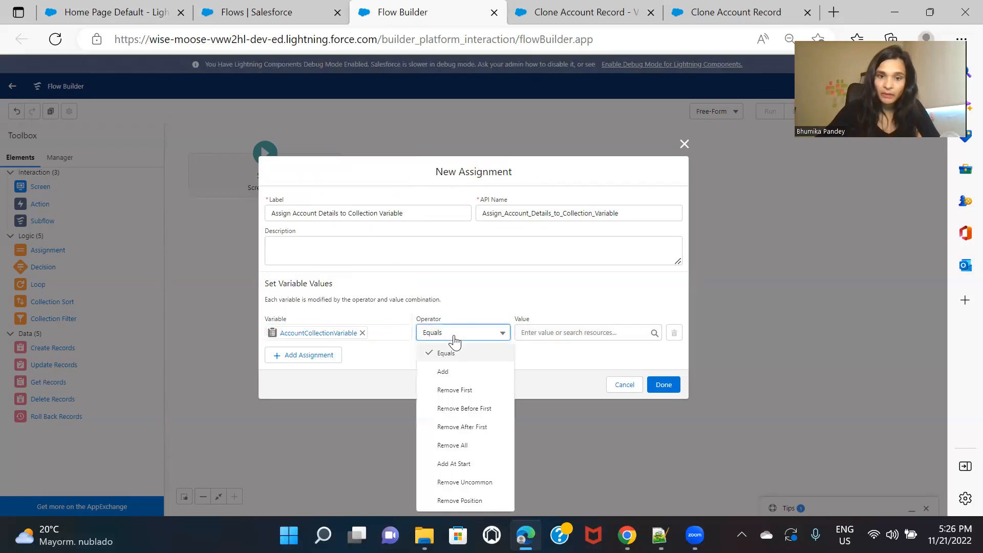
{"action": "left_click", "coordinate": [462, 371]}
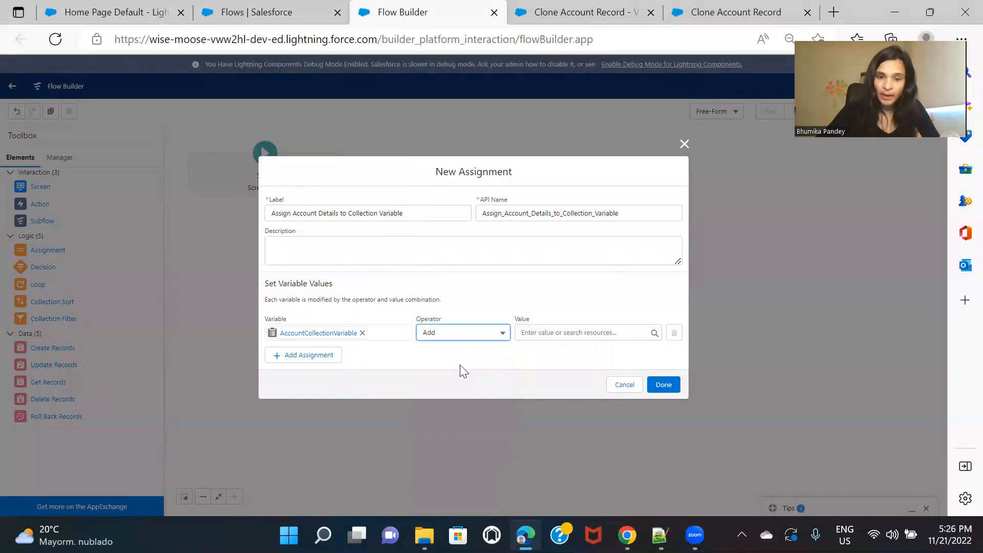
{"action": "left_click", "coordinate": [573, 333]}
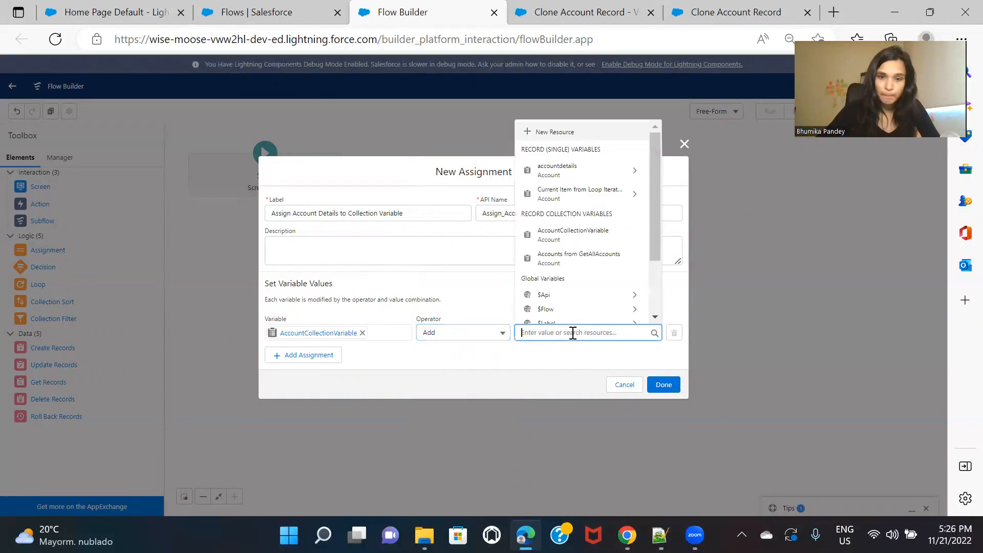
{"action": "left_click", "coordinate": [584, 171]}
{"action": "left_click", "coordinate": [582, 352]}
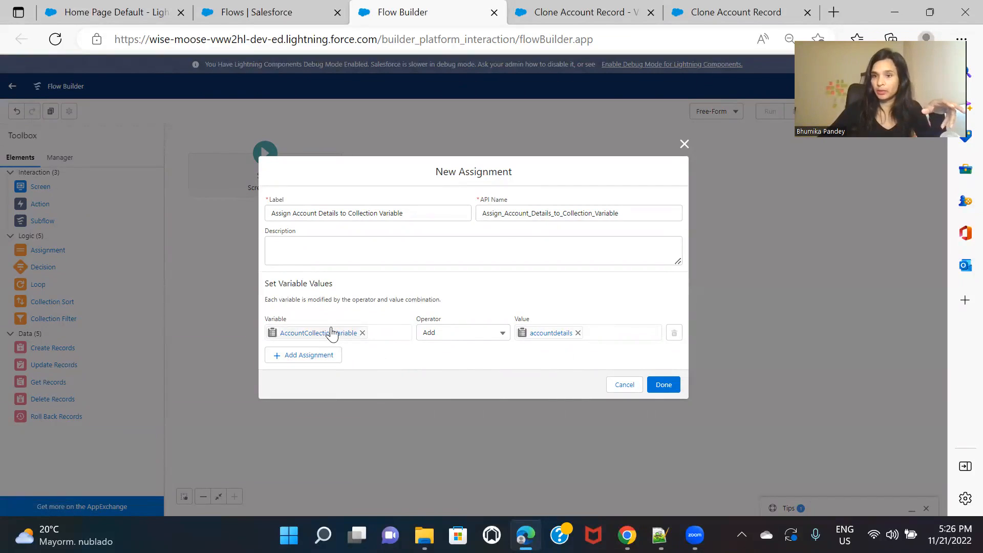
{"action": "left_click", "coordinate": [666, 390]}
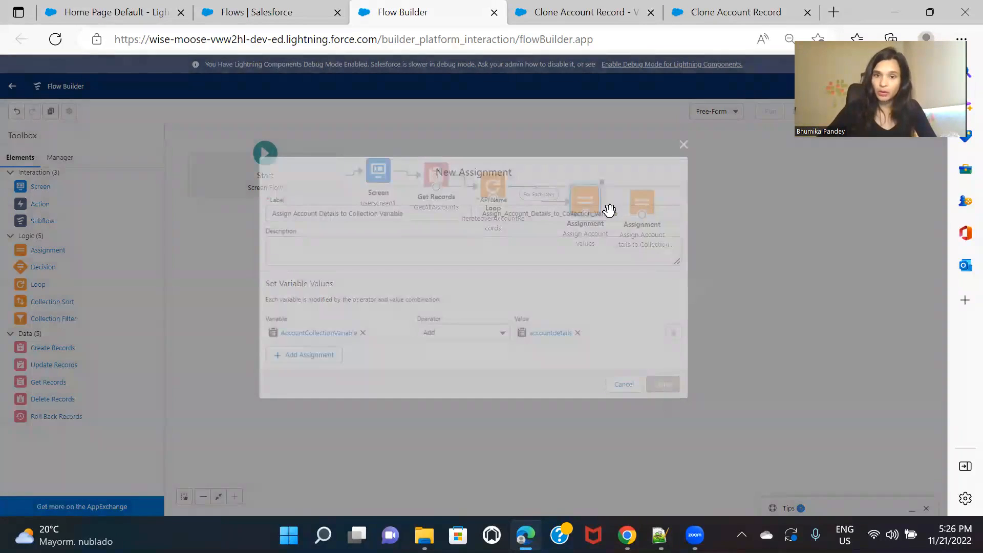
{"action": "left_click_drag", "start_coordinate": [586, 213], "coordinate": [638, 211]}
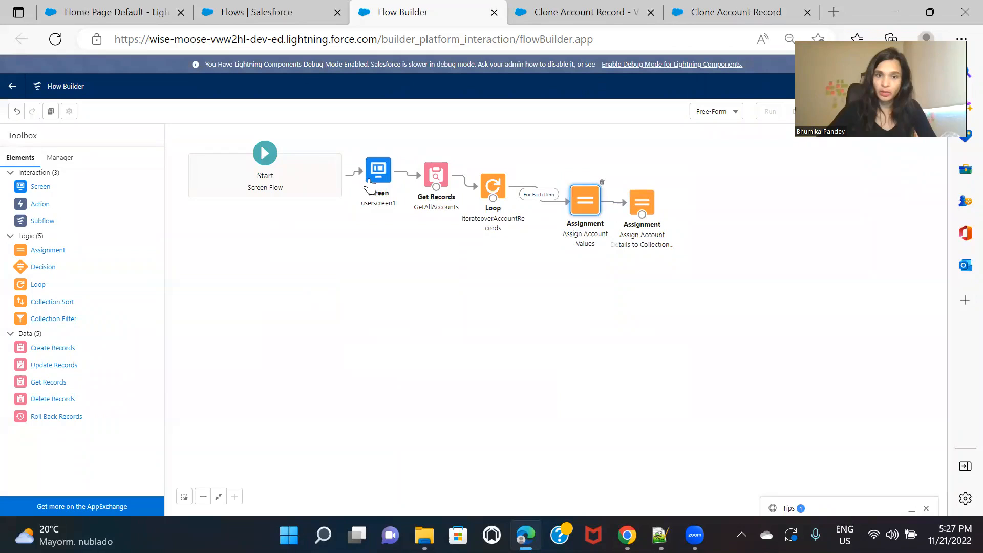
- Rearrange the flow so GetAllAccounts, the loop and Assign Account Values stack below userscreen1, with Assign Account Details beside the first assignment
{"action": "left_click_drag", "start_coordinate": [431, 181], "coordinate": [360, 275]}
{"action": "left_click_drag", "start_coordinate": [502, 192], "coordinate": [370, 373]}
{"action": "left_click_drag", "start_coordinate": [585, 213], "coordinate": [366, 469]}
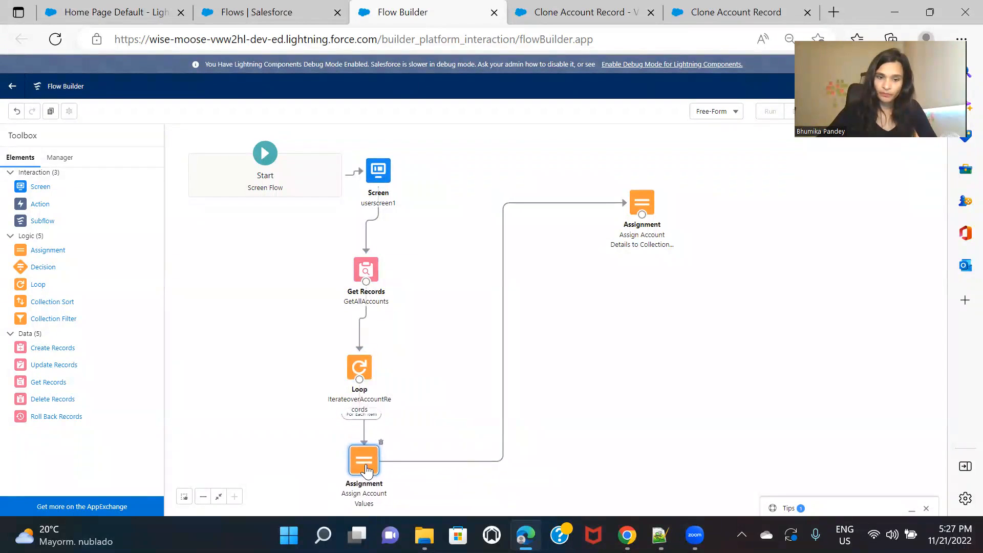
{"action": "left_click_drag", "start_coordinate": [641, 212], "coordinate": [426, 471]}
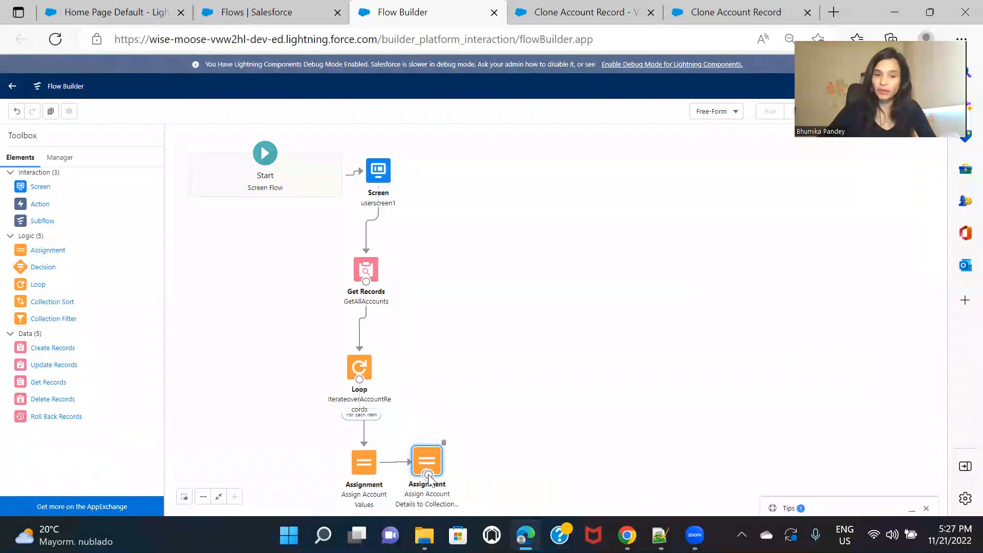
- Connect Assign Account Details to Collection Variable back to the loop and reposition that assignment slightly higher and farther out
{"action": "left_click_drag", "start_coordinate": [400, 368], "coordinate": [360, 367]}
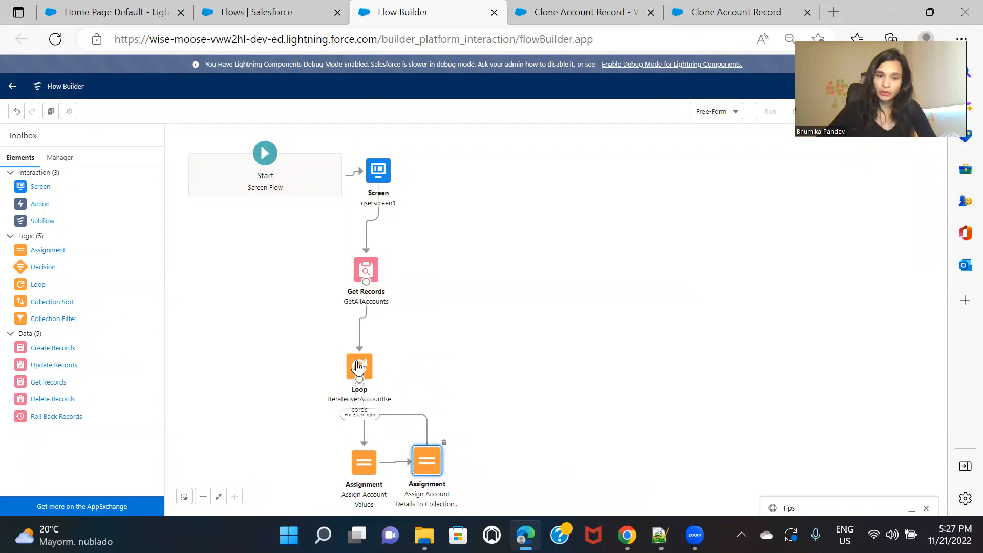
{"action": "mouse_move", "coordinate": [420, 419]}
{"action": "left_mouse_down"}
{"action": "mouse_move", "coordinate": [454, 398]}
{"action": "mouse_move", "coordinate": [422, 416]}
{"action": "left_mouse_up"}
{"action": "left_click_drag", "start_coordinate": [436, 467], "coordinate": [472, 440]}
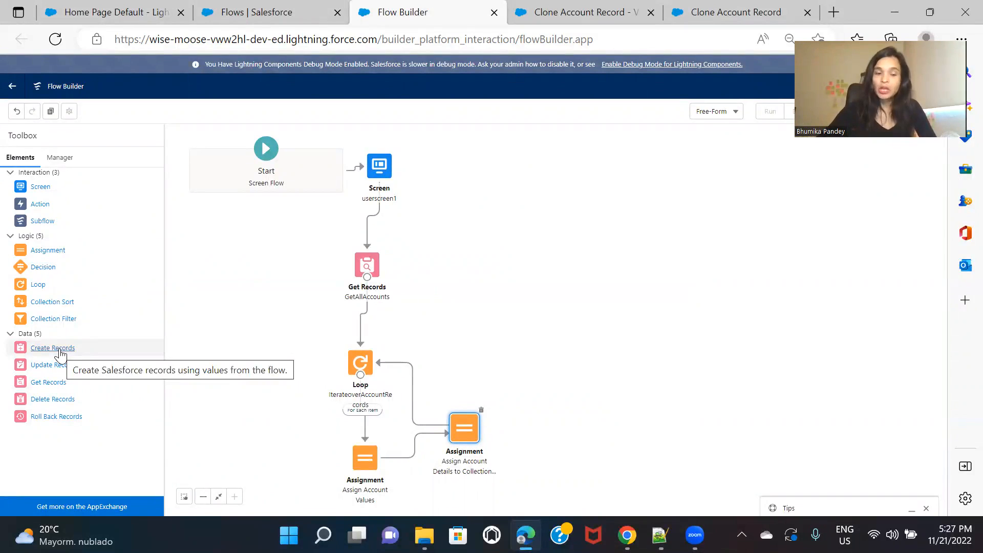
- Add a Create Records element labelled Create Cloned Records that creates multiple records from AccountCollectionVariable
{"action": "left_click_drag", "start_coordinate": [60, 354], "coordinate": [529, 362]}
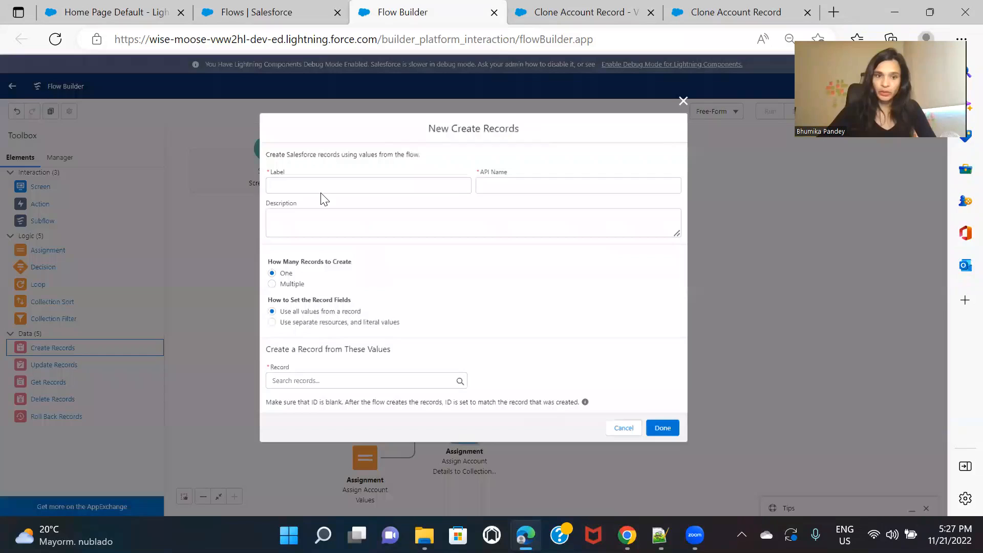
{"action": "type", "text": "Create"}
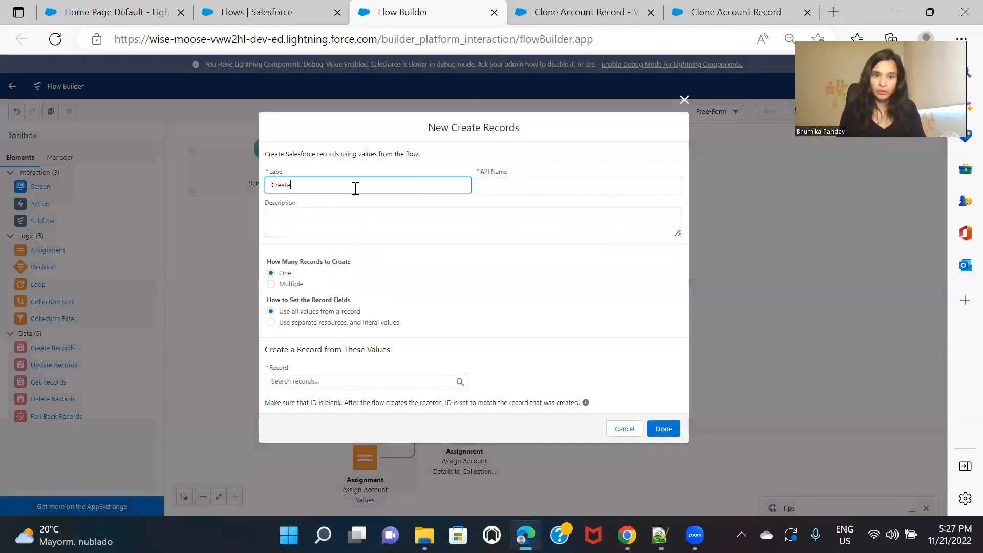
{"action": "type", "text": " Cloned Records"}
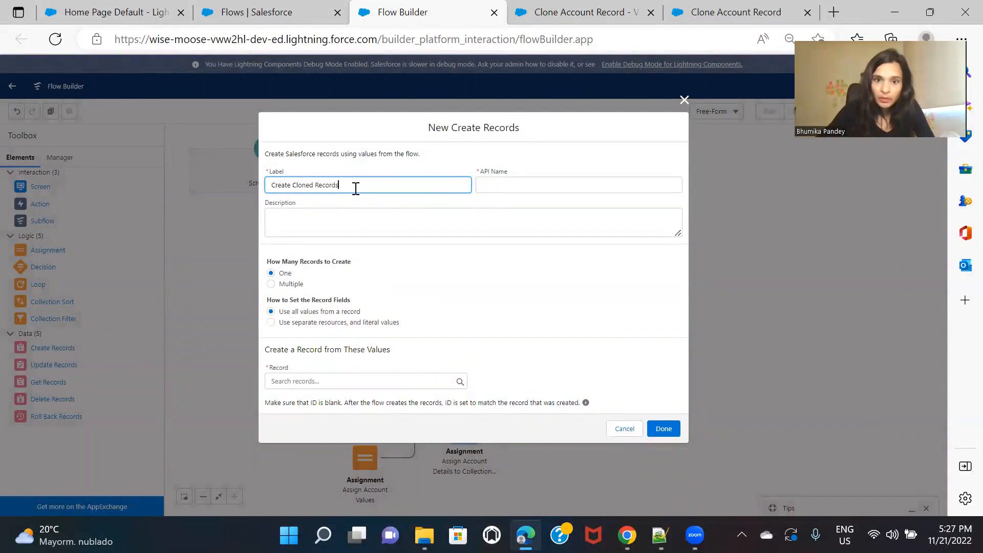
{"action": "left_click", "coordinate": [493, 206]}
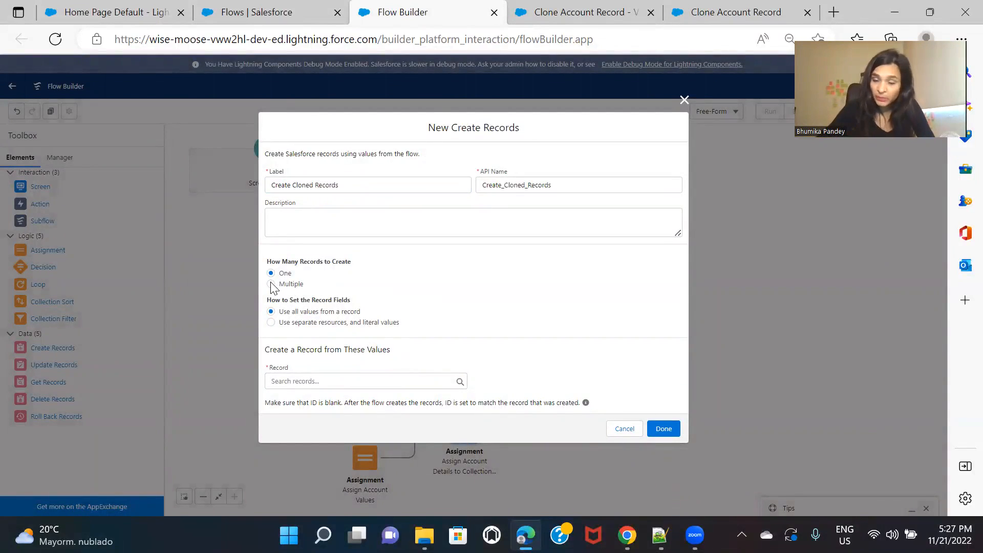
{"action": "left_click", "coordinate": [271, 285]}
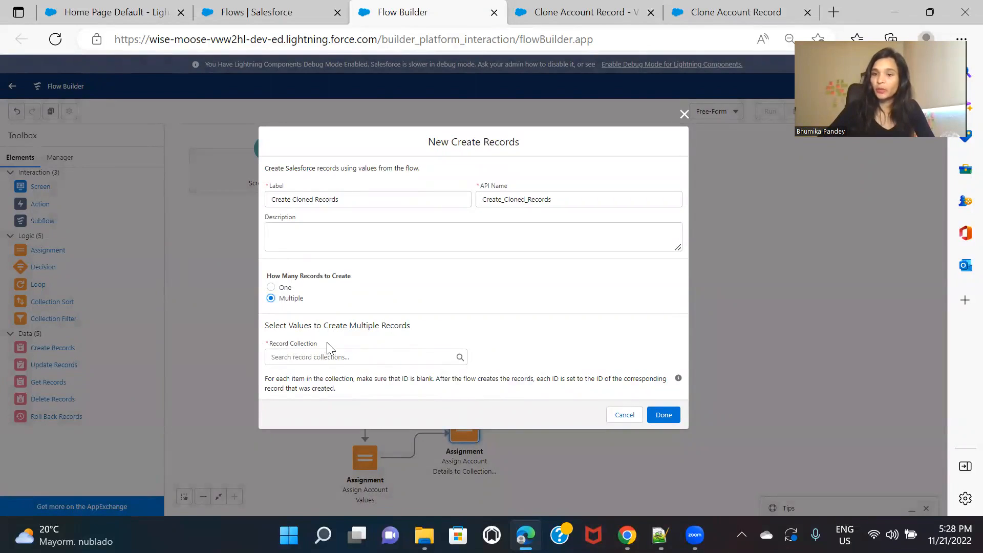
{"action": "left_click", "coordinate": [350, 359]}
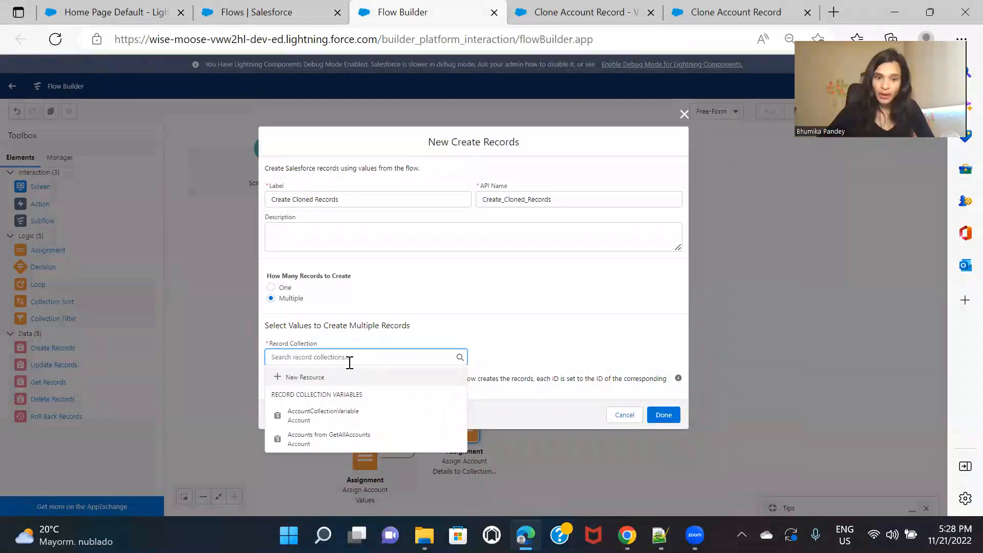
{"action": "left_click", "coordinate": [362, 415]}
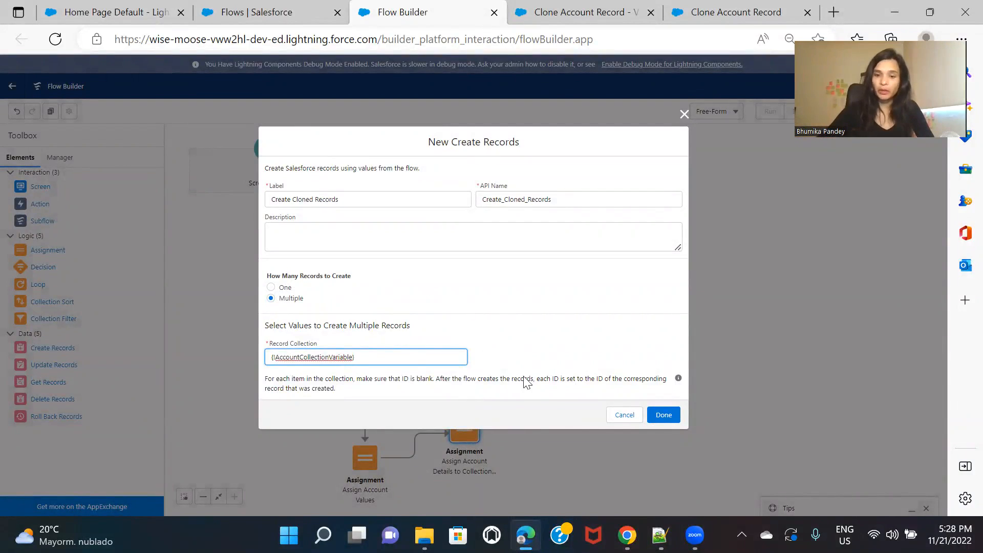
{"action": "left_click", "coordinate": [664, 415]}
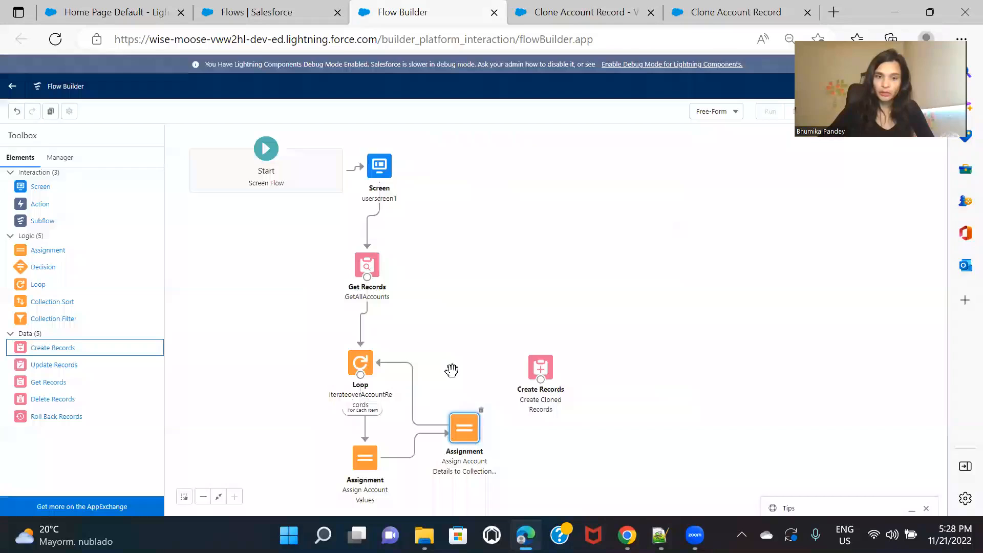
{"action": "left_click_drag", "start_coordinate": [541, 380], "coordinate": [362, 368]}
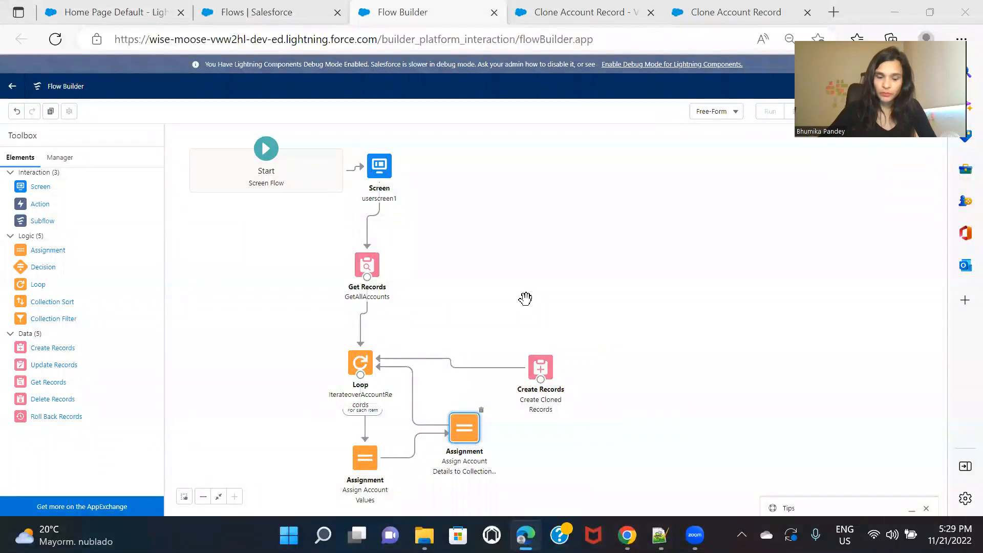
{"action": "left_click", "coordinate": [452, 358]}
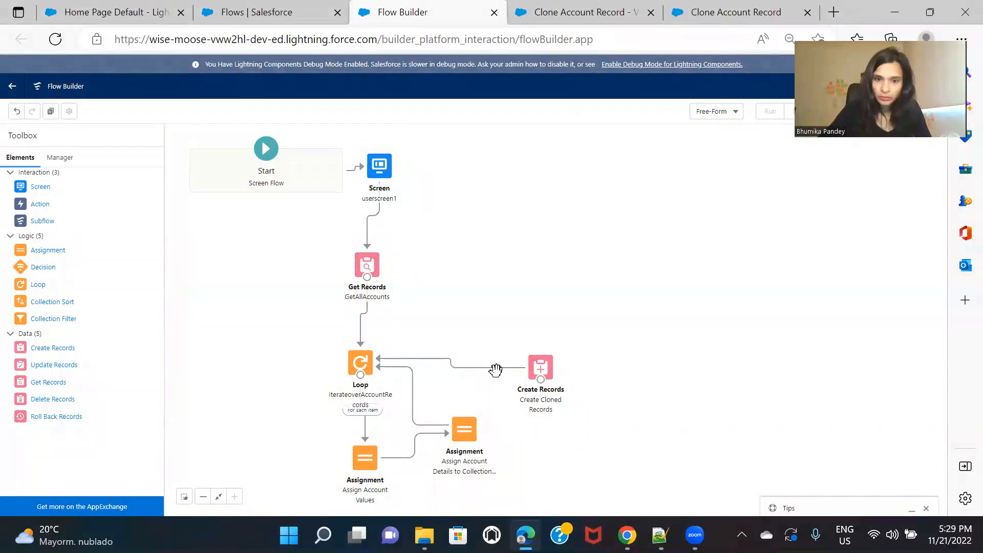
{"action": "left_click", "coordinate": [400, 365]}
{"action": "key", "text": "Delete"}
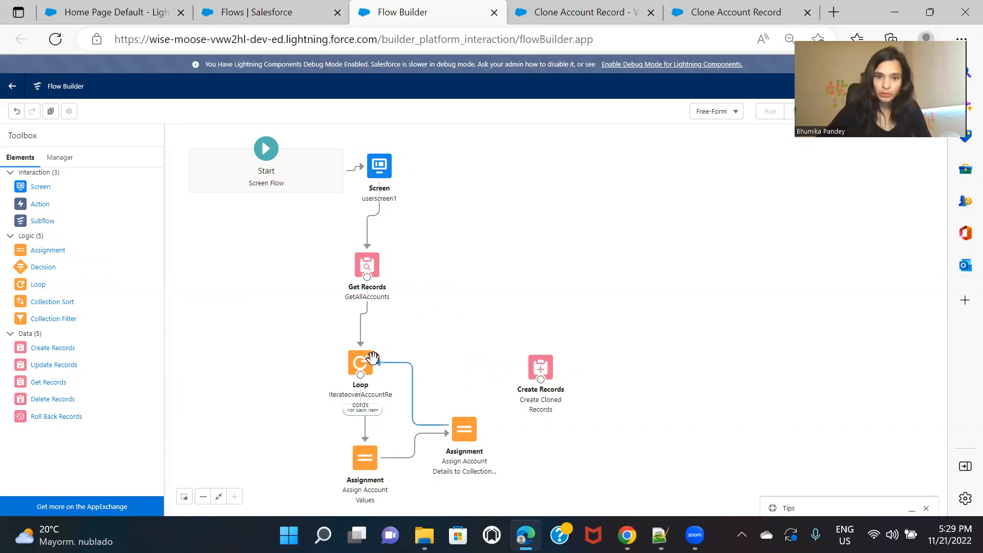
- Connect the loop's After Last Item path to Create Cloned Records
{"action": "left_click_drag", "start_coordinate": [365, 366], "coordinate": [532, 359]}
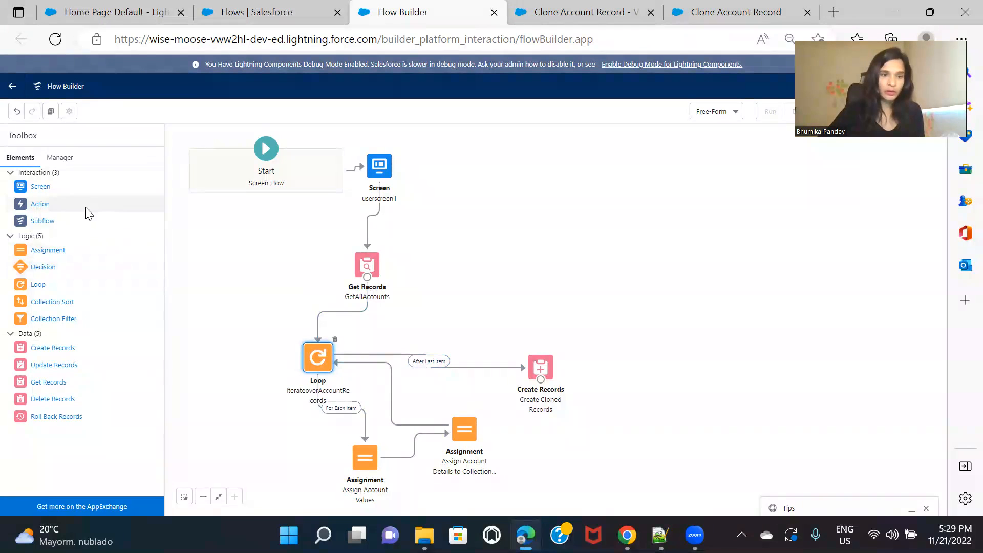
- Add a new Screen element beside Create Cloned Records with the label and API name Success
{"action": "left_click_drag", "start_coordinate": [40, 188], "coordinate": [671, 362]}
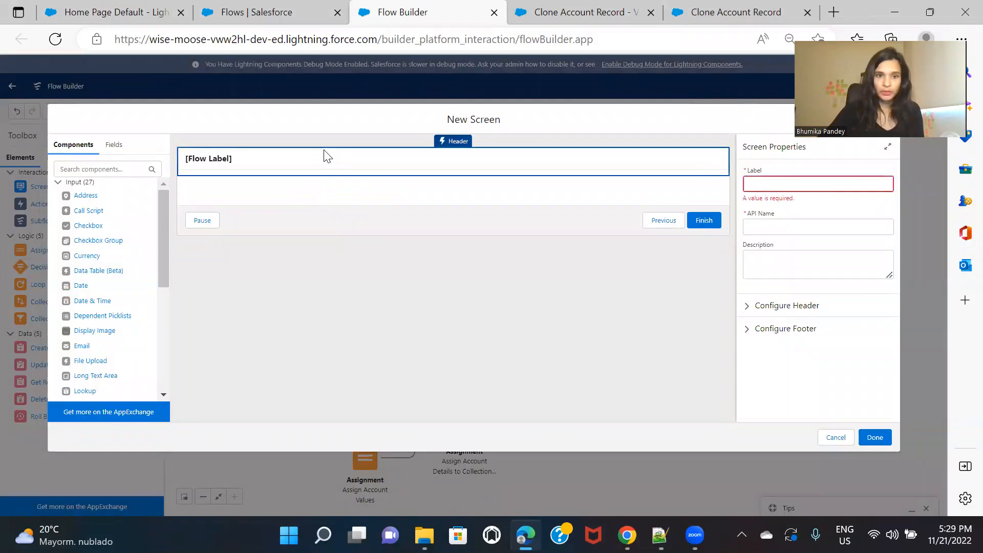
{"action": "left_click", "coordinate": [746, 188]}
{"action": "type", "text": "su"}
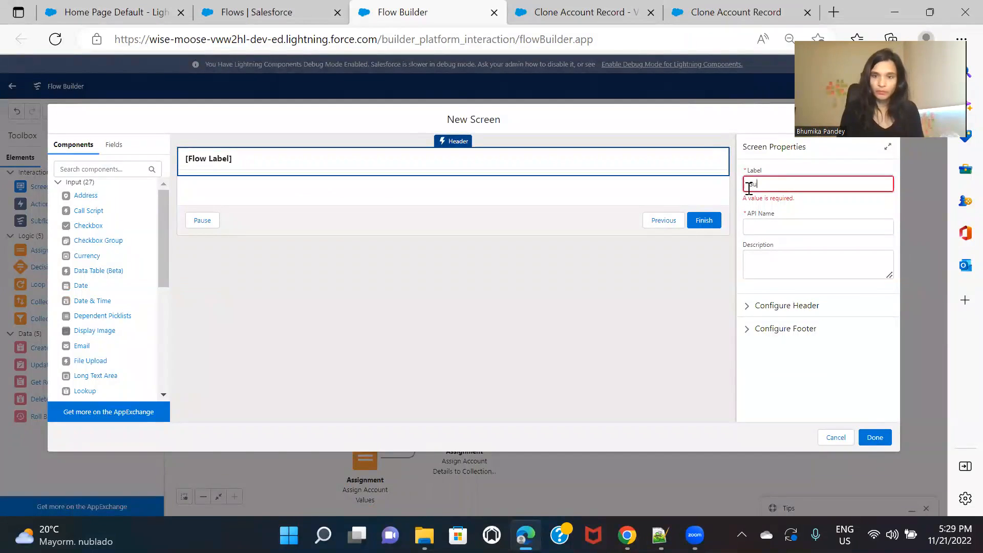
{"action": "type", "text": "ccess"}
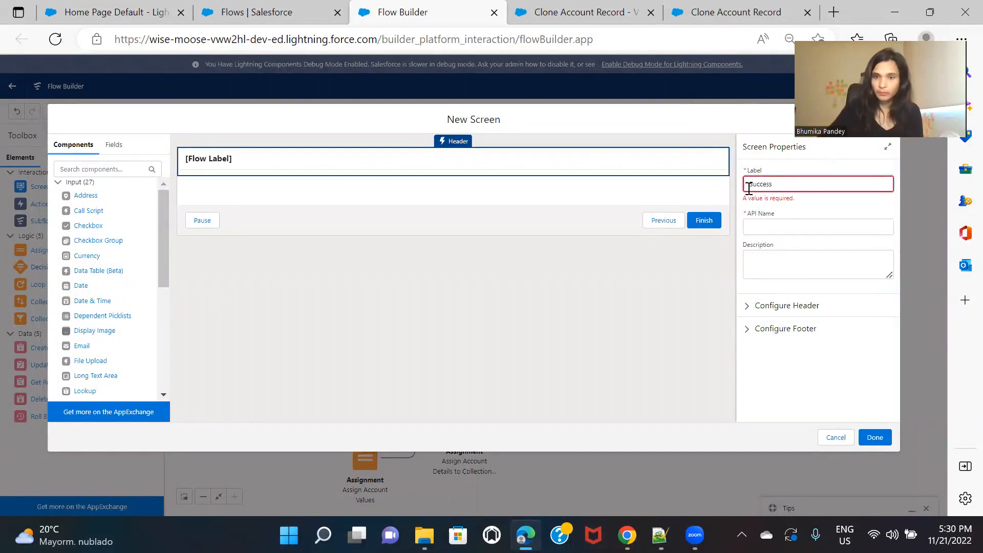
{"action": "left_click", "coordinate": [812, 209]}
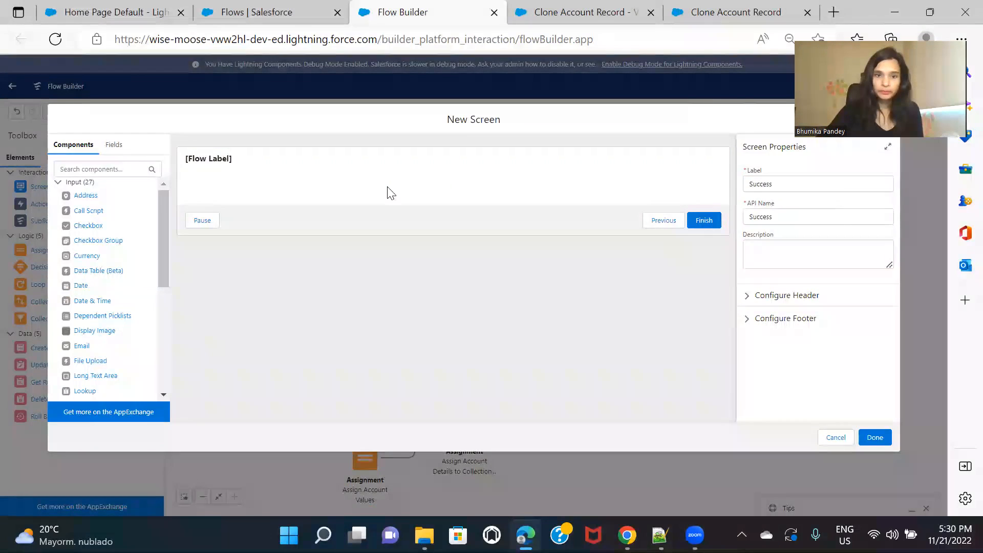
- Place a Display Text component on the Success screen and give it the API name SuccessMessage
{"action": "left_click", "coordinate": [113, 169]}
{"action": "type", "text": "dis"}
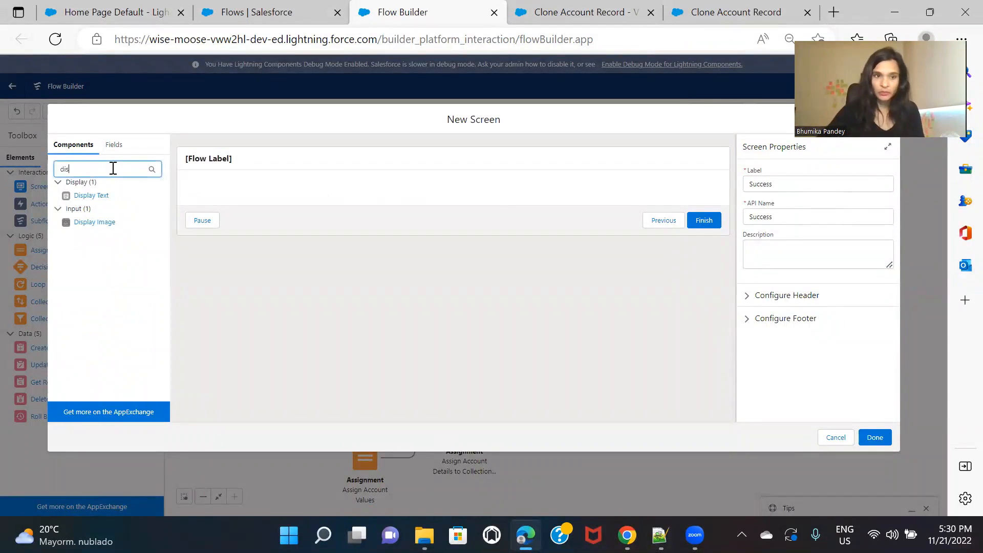
{"action": "left_click_drag", "start_coordinate": [108, 195], "coordinate": [273, 192]}
{"action": "left_click", "coordinate": [793, 185]}
{"action": "type", "text": "Success !"}
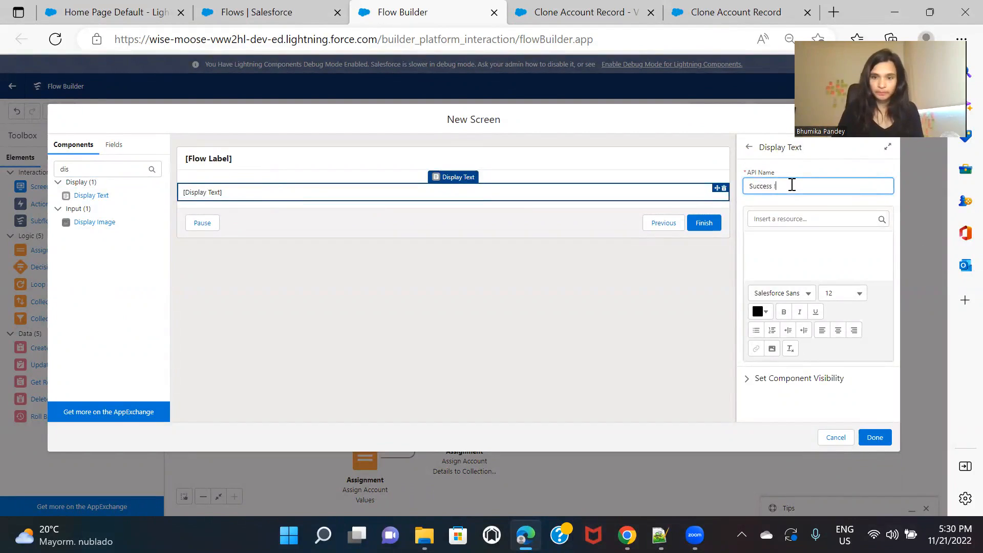
{"action": "left_click", "coordinate": [825, 256]}
{"action": "left_click", "coordinate": [801, 182]}
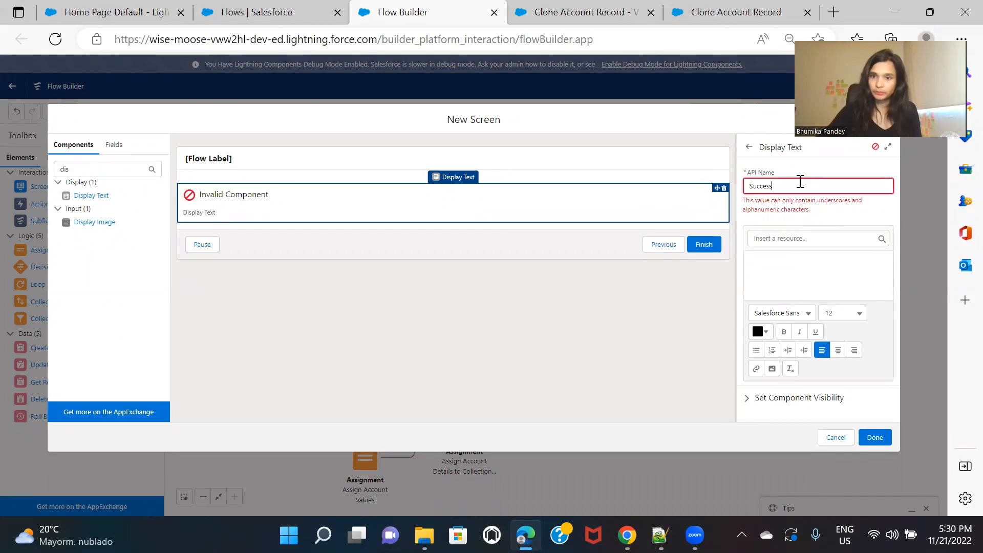
{"action": "left_click", "coordinate": [805, 267]}
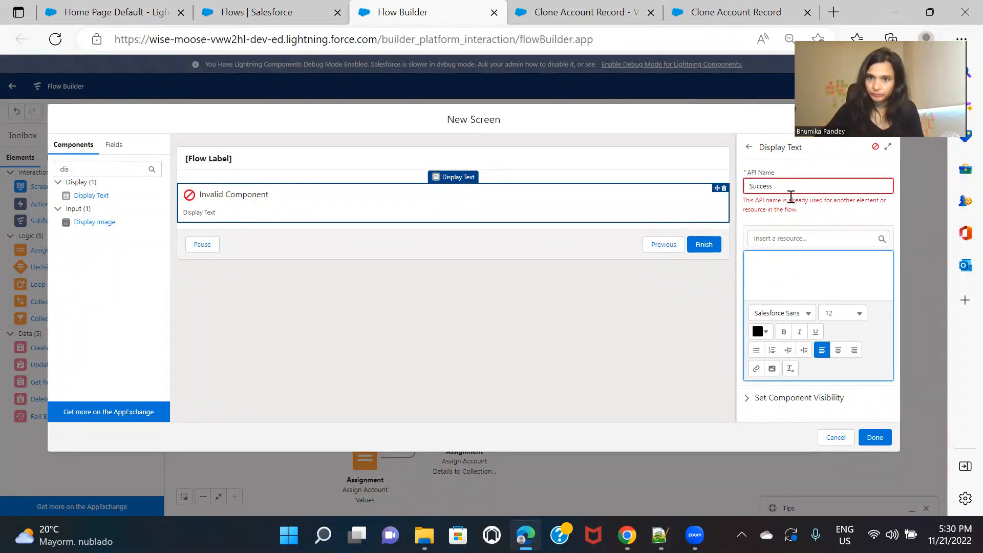
{"action": "left_click", "coordinate": [798, 183]}
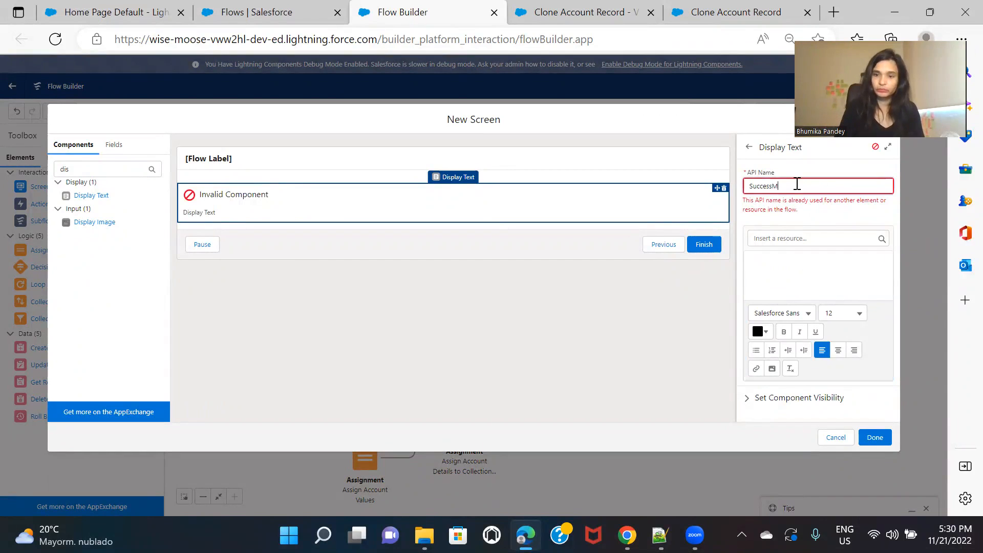
- Enter "Cloning process completed !" as the content of the SuccessMessage display text
{"action": "left_click", "coordinate": [829, 265]}
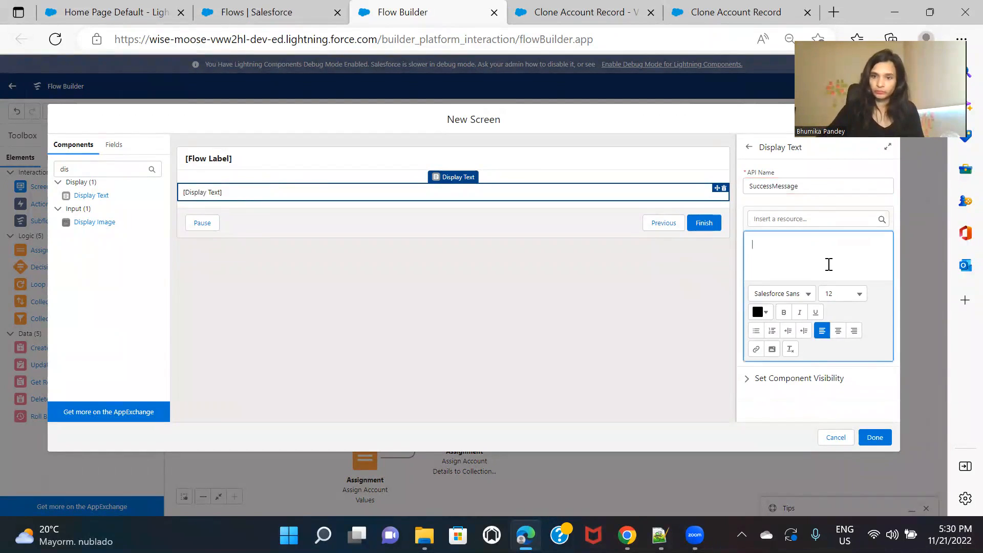
{"action": "type", "text": "Clo"}
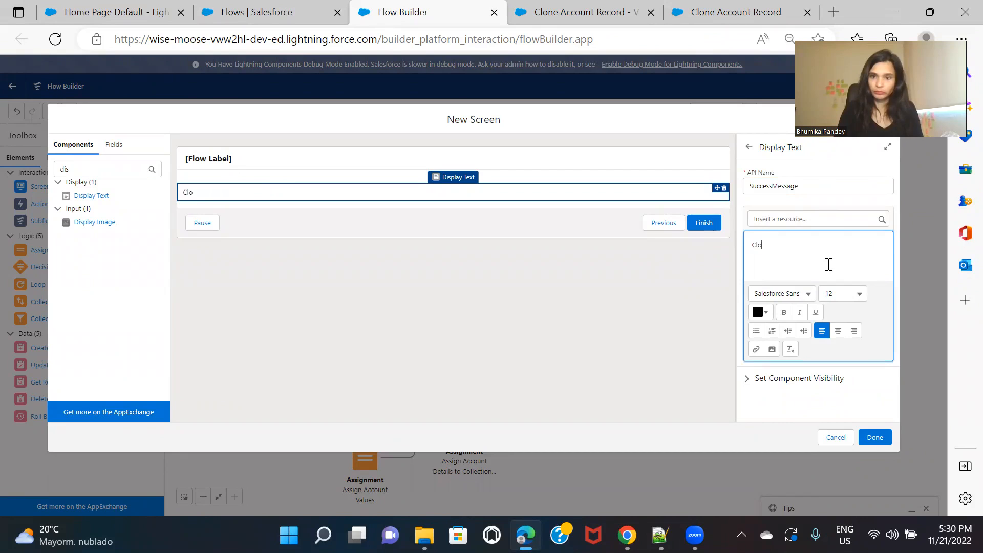
{"action": "type", "text": "ning process completed"}
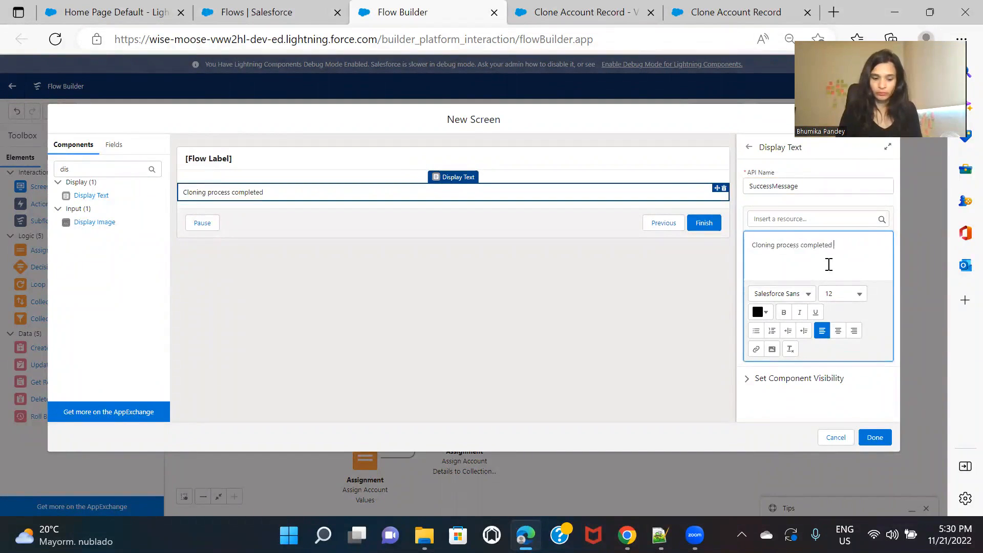
- Format the whole success message in bold and colour it green (RGB 43, 224, 62)
{"action": "key", "text": "ctrl+a"}
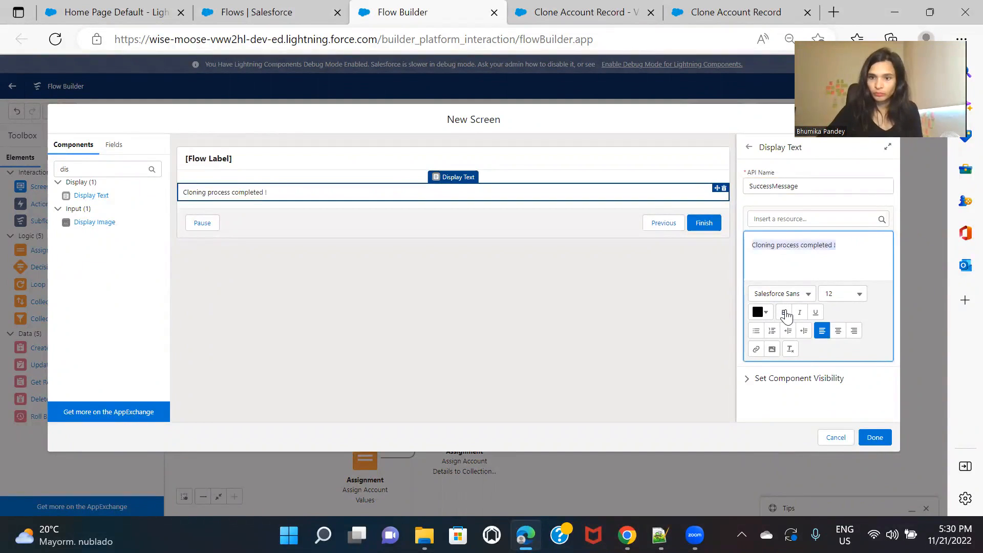
{"action": "left_click", "coordinate": [786, 316]}
{"action": "left_click", "coordinate": [761, 312]}
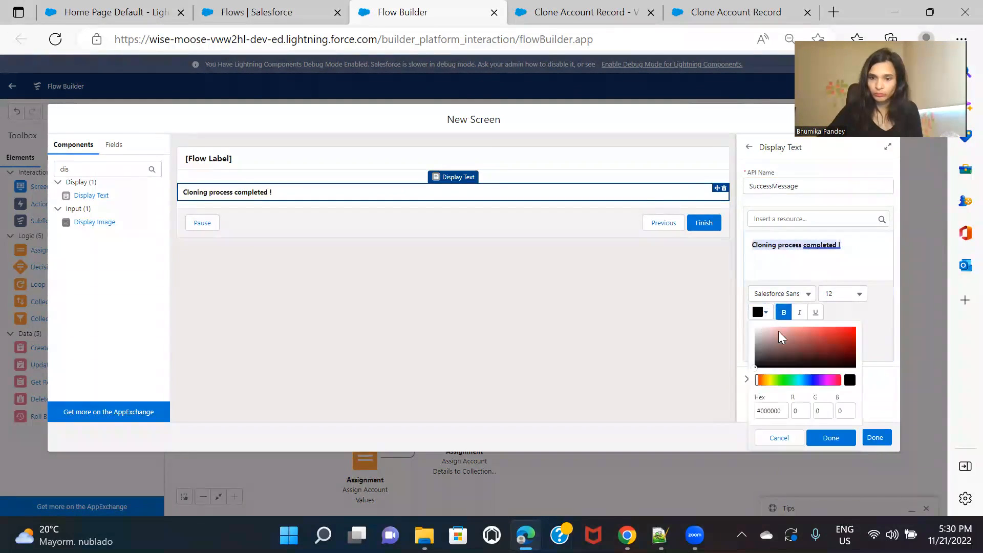
{"action": "left_click", "coordinate": [786, 380]}
{"action": "left_click", "coordinate": [835, 333]}
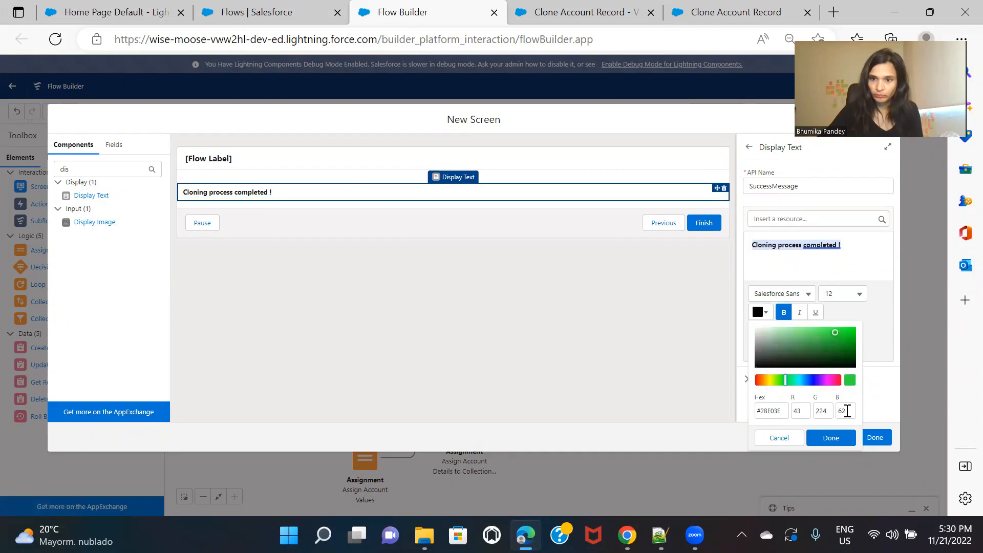
{"action": "left_click", "coordinate": [832, 438]}
{"action": "left_click", "coordinate": [835, 333]}
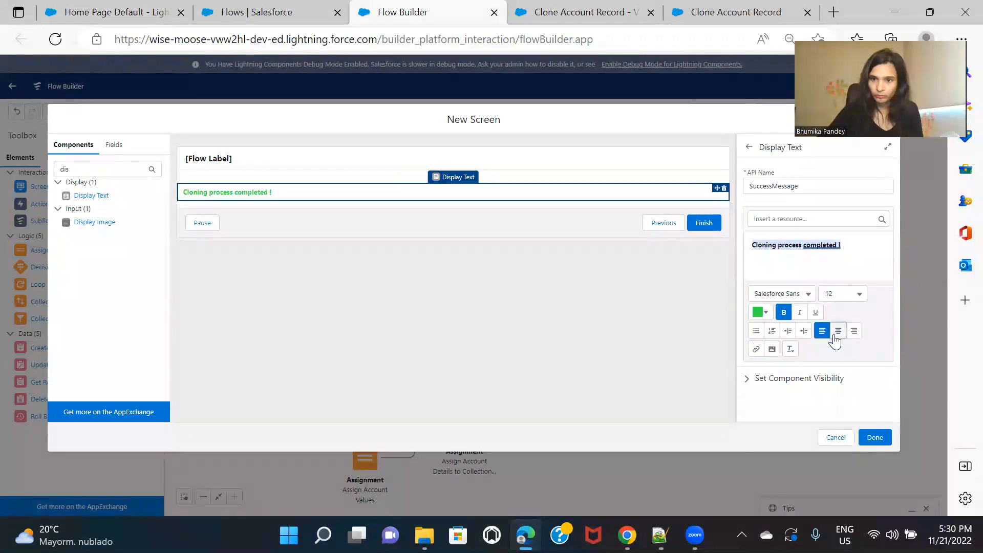
- Finish the Success screen and connect Create Cloned Records to it
{"action": "left_click", "coordinate": [873, 438]}
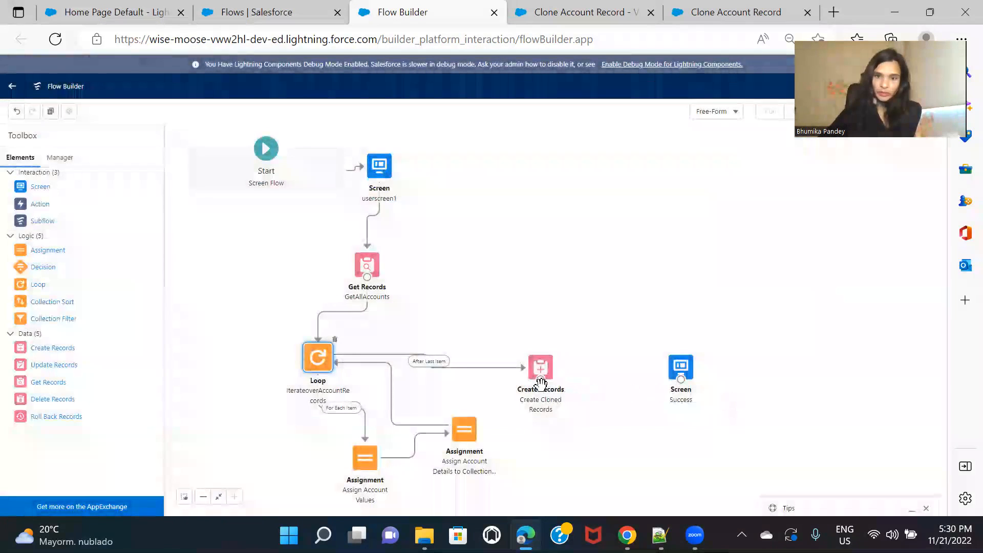
{"action": "left_click_drag", "start_coordinate": [541, 380], "coordinate": [672, 361]}
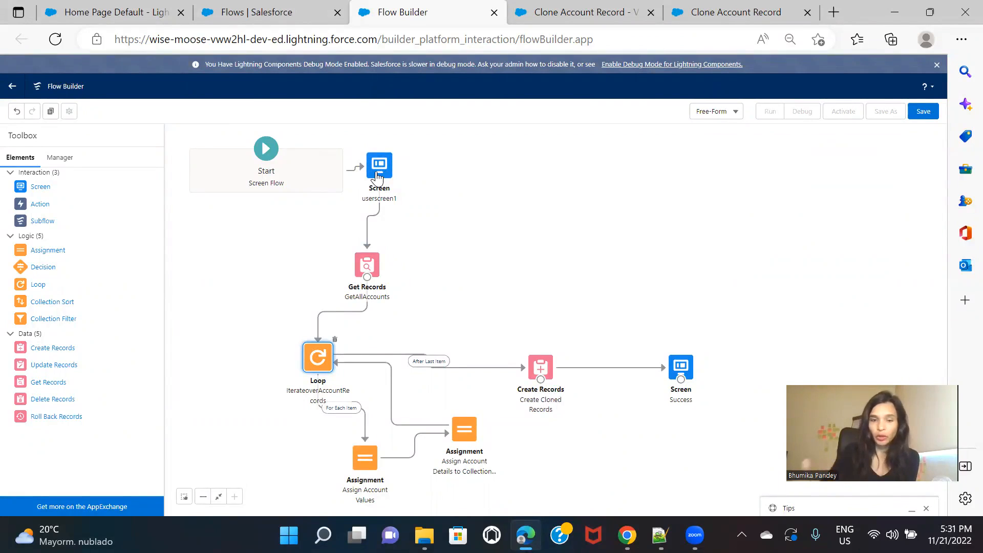
- Review the settings of the GetAllAccounts, loop, both assignment and Create Cloned Records elements without changing them
{"action": "double_click", "coordinate": [372, 267]}
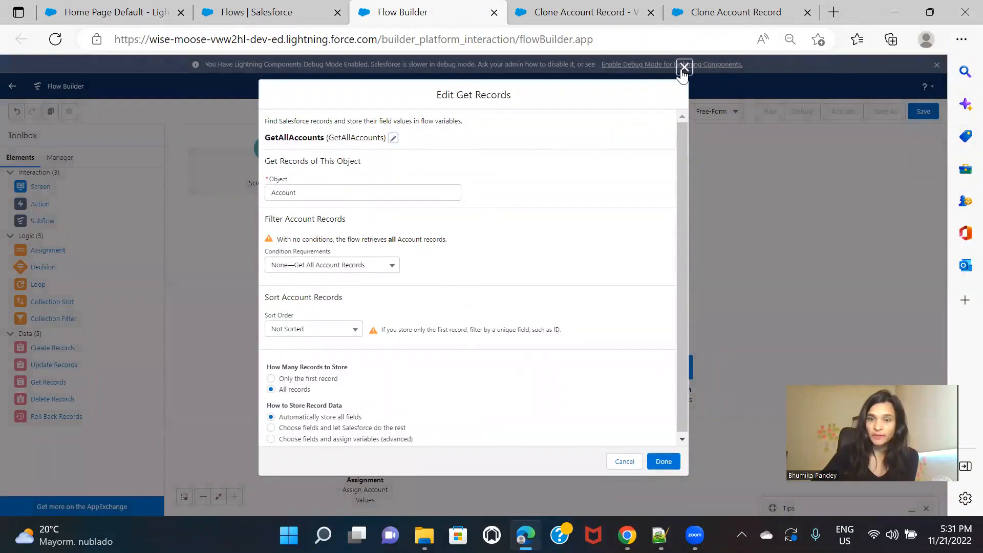
{"action": "left_click", "coordinate": [683, 68]}
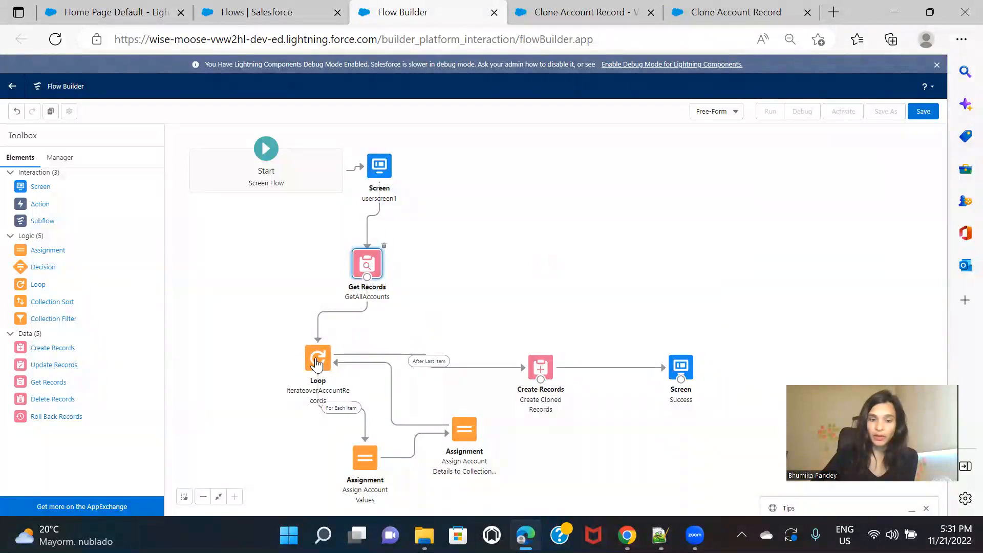
{"action": "double_click", "coordinate": [317, 361]}
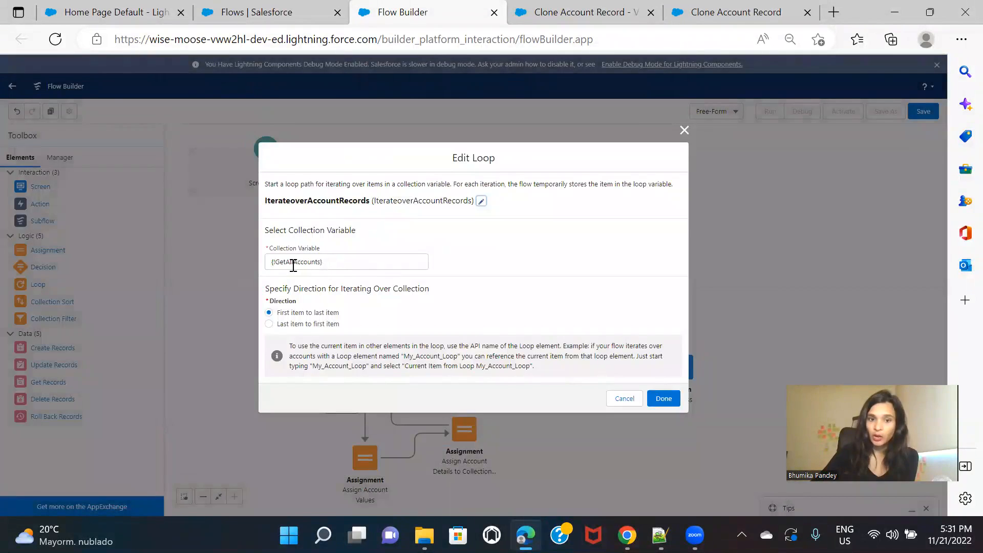
{"action": "left_click", "coordinate": [686, 131]}
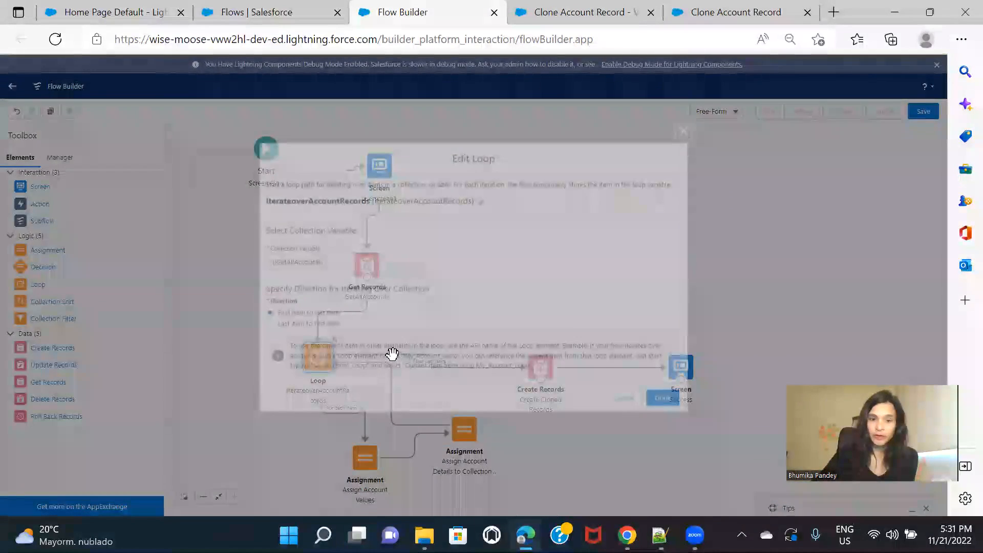
{"action": "double_click", "coordinate": [361, 461]}
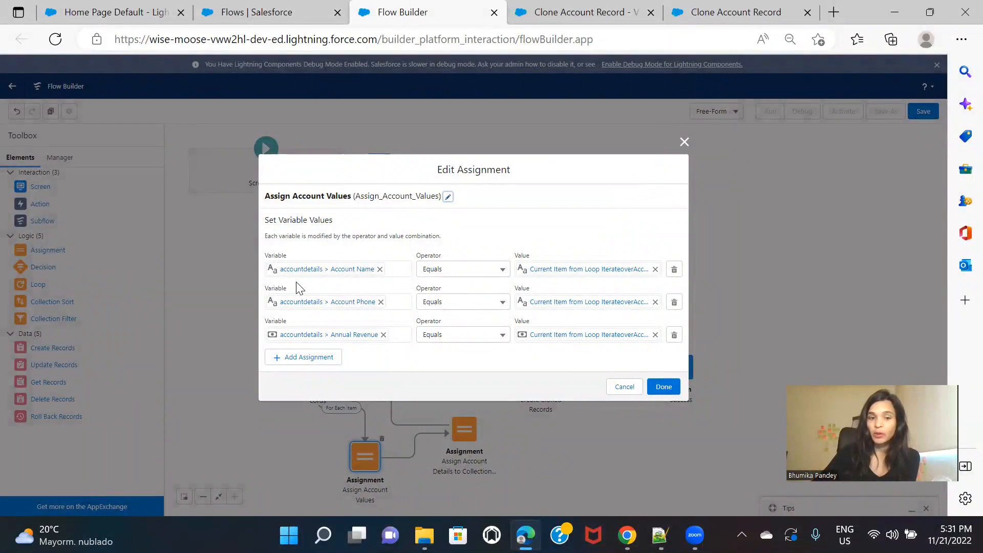
{"action": "left_click", "coordinate": [685, 143]}
{"action": "double_click", "coordinate": [460, 435]}
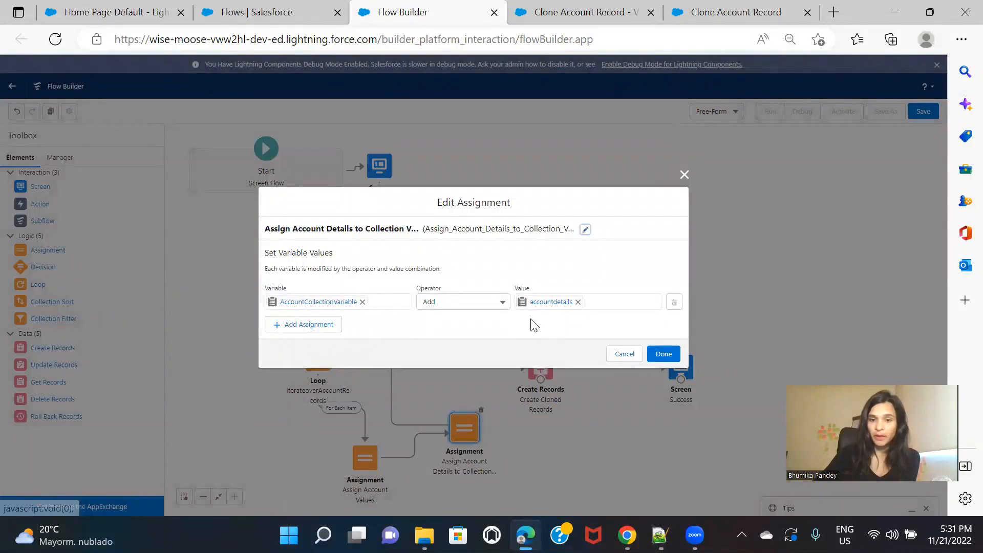
{"action": "left_click", "coordinate": [685, 175]}
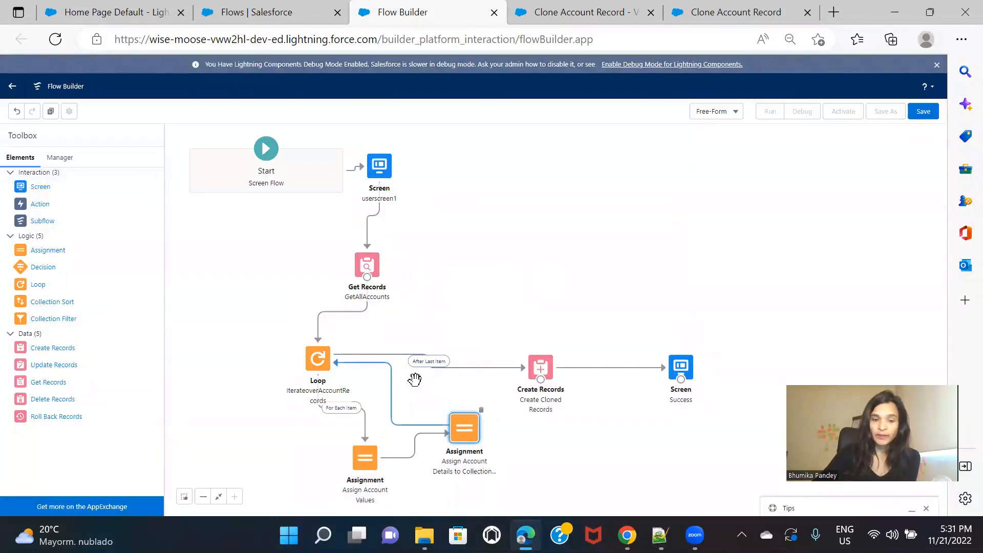
{"action": "double_click", "coordinate": [549, 376]}
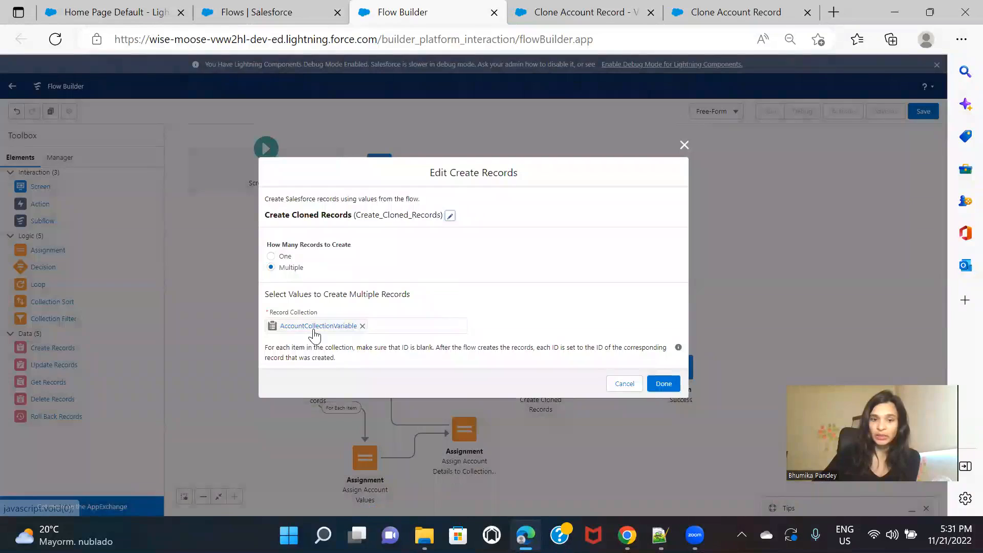
{"action": "left_click", "coordinate": [684, 147]}
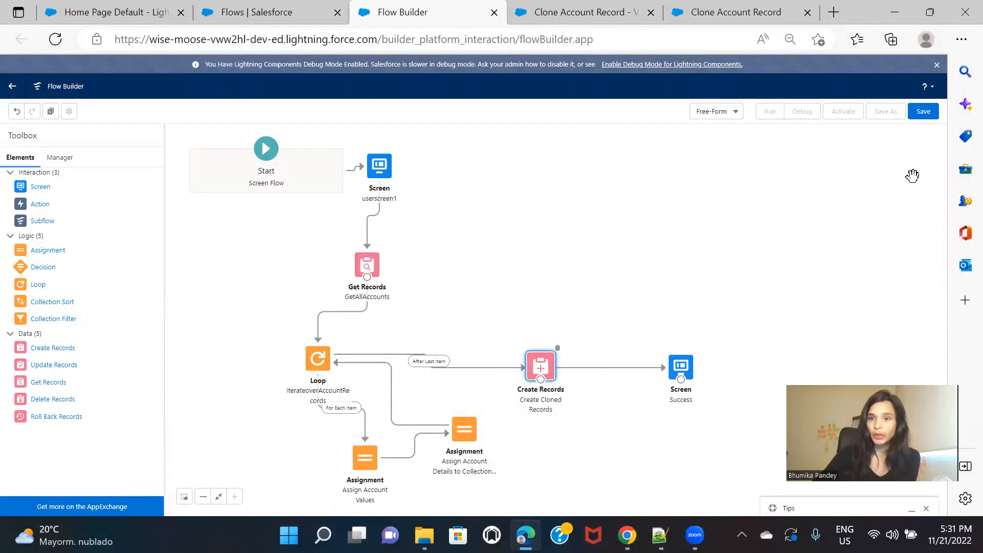
- Save the flow with the label "Clone All Accounts" and API name Clone_All_Accounts, and activate it
{"action": "left_click", "coordinate": [921, 111]}
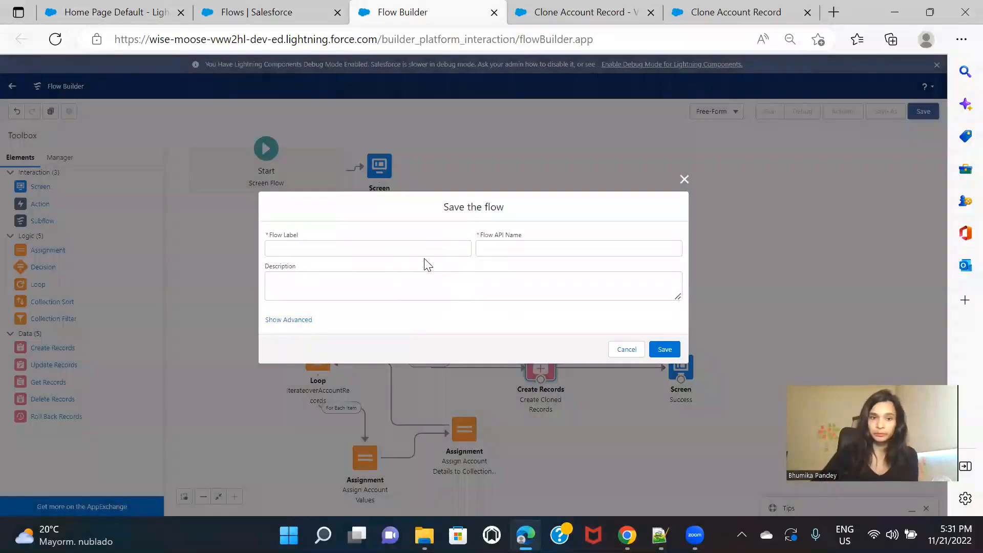
{"action": "left_click", "coordinate": [426, 244]}
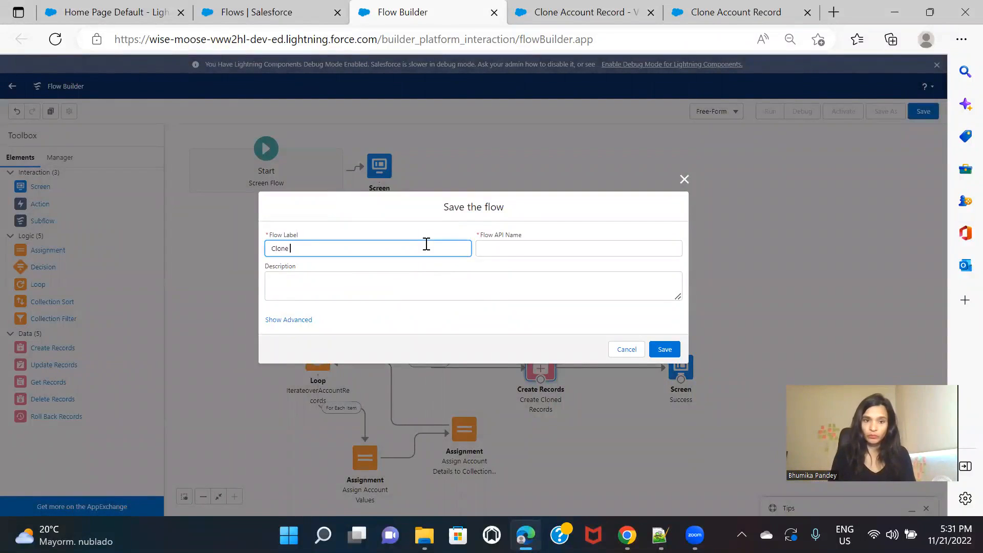
{"action": "type", "text": "Clone All Accounts"}
{"action": "left_click", "coordinate": [470, 271]}
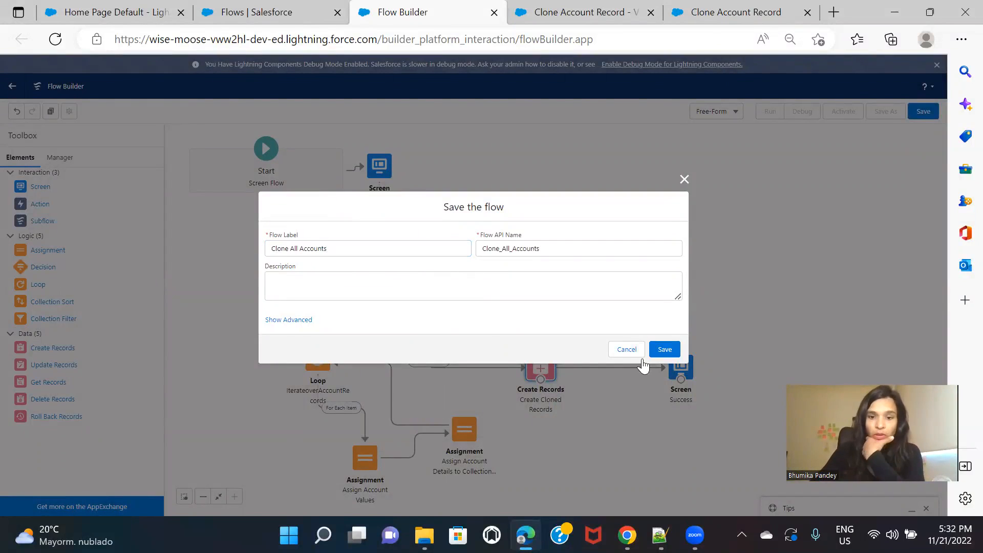
{"action": "left_click", "coordinate": [664, 350]}
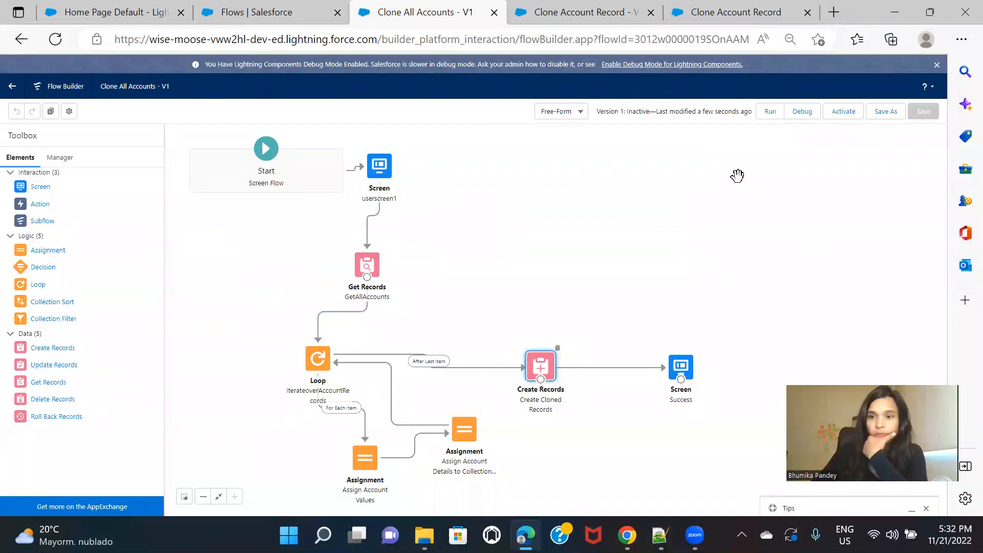
{"action": "left_click", "coordinate": [843, 113]}
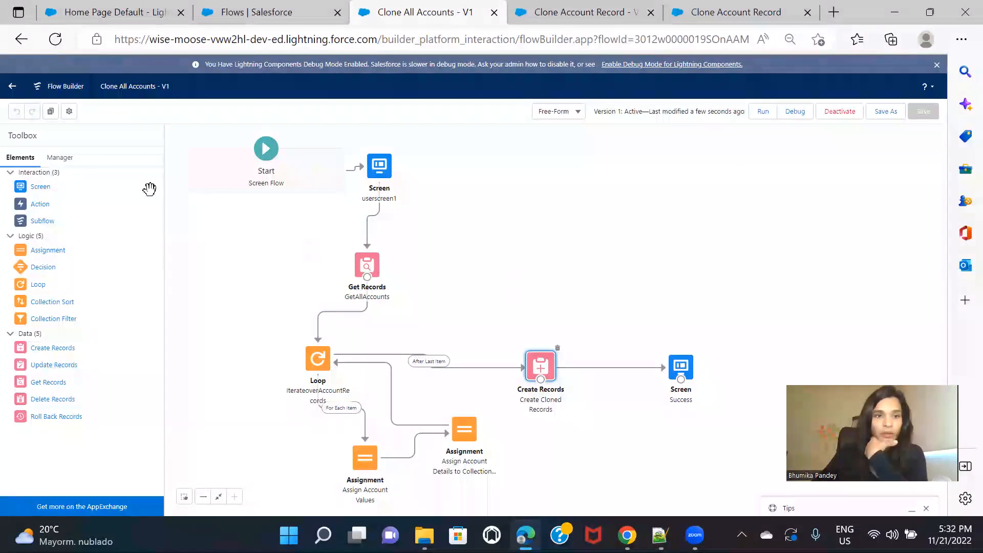
- Leave the Home Page Default page editor and show the Accounts in the All Accounts list view
{"action": "left_click", "coordinate": [104, 9]}
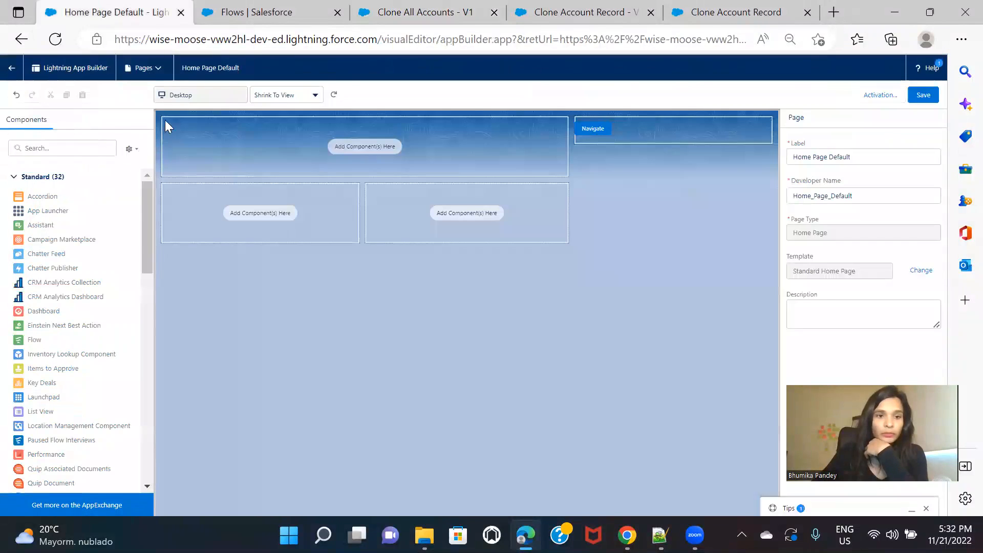
{"action": "left_click", "coordinate": [11, 72]}
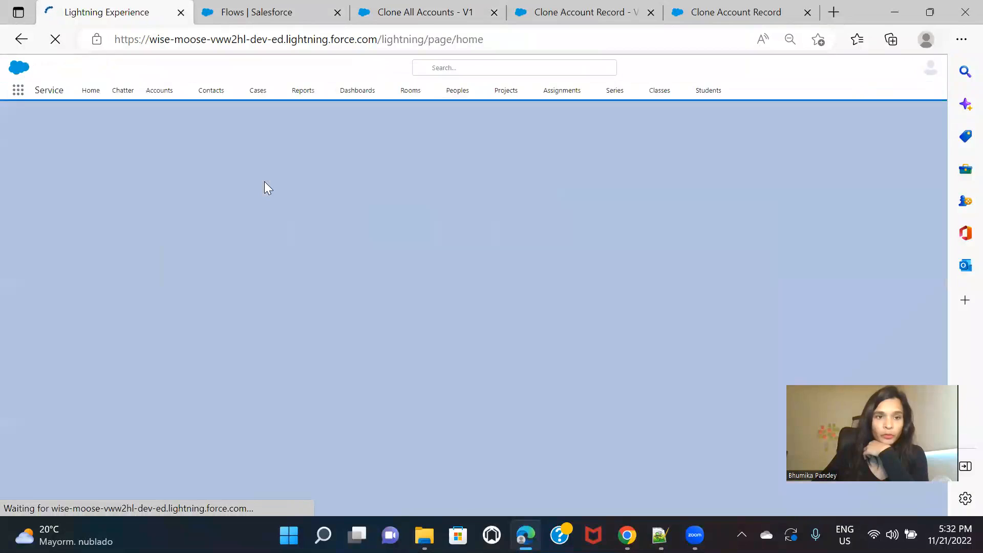
{"action": "left_click", "coordinate": [165, 113]}
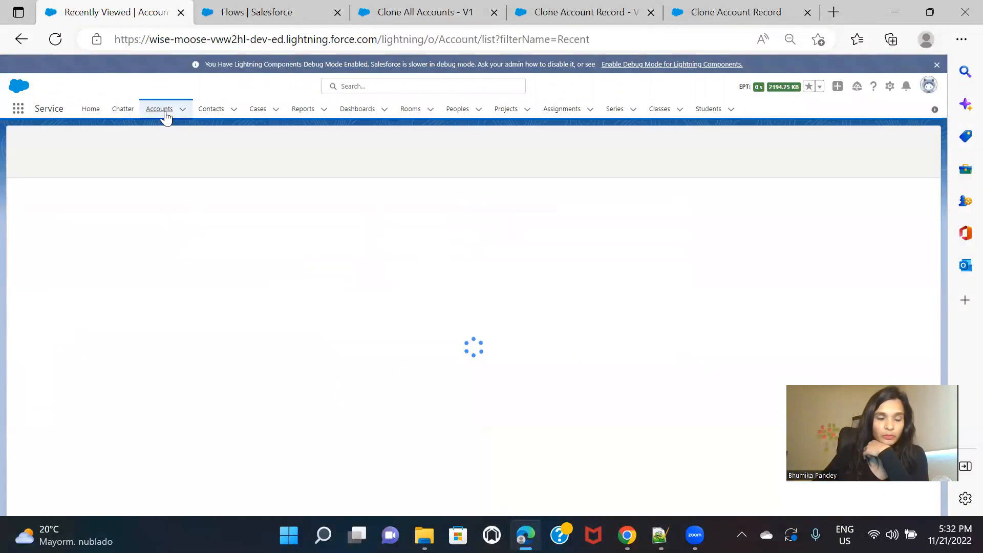
{"action": "left_click", "coordinate": [116, 148]}
{"action": "left_click", "coordinate": [91, 185]}
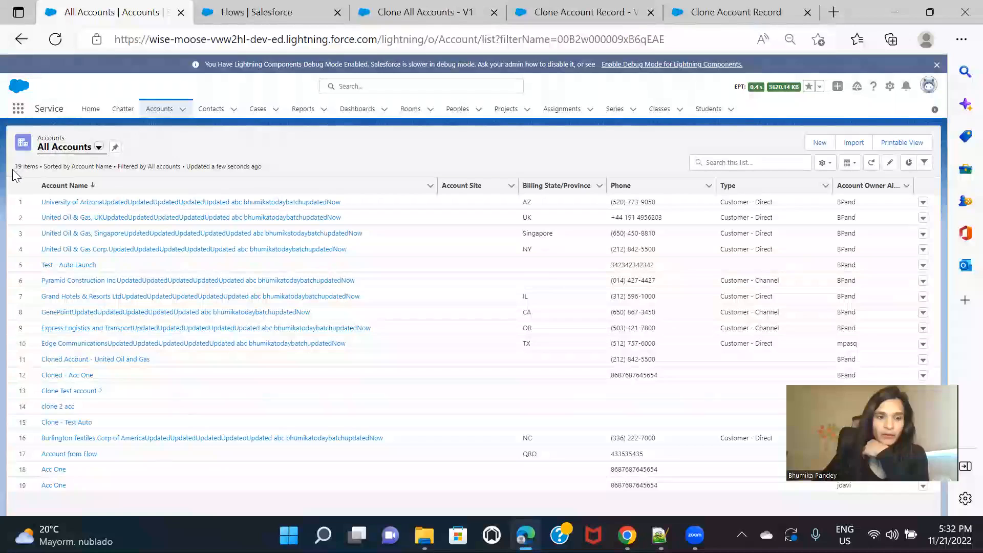
- Open the Developer Console in a maximized window with the anonymous Apex code editor
{"action": "left_click", "coordinate": [890, 86]}
{"action": "left_click", "coordinate": [844, 174]}
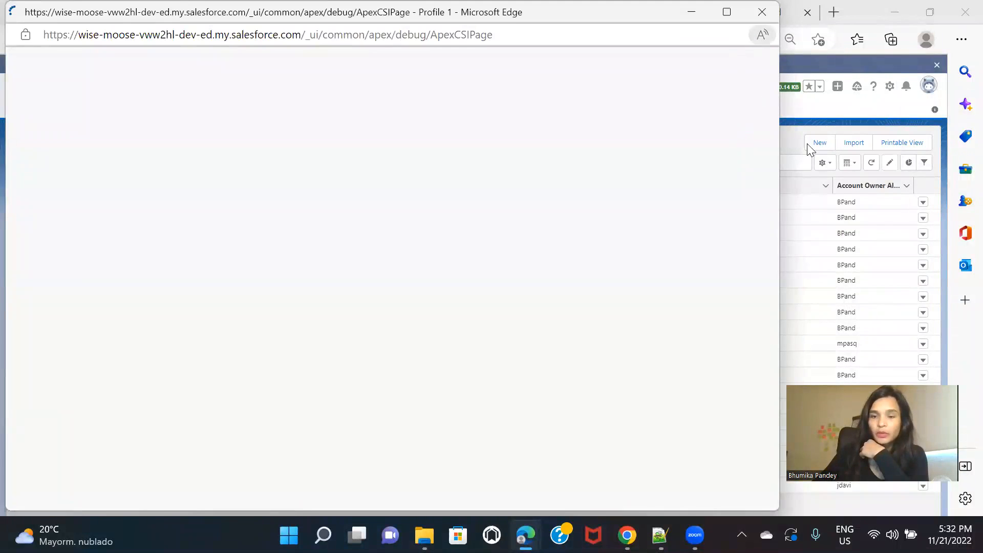
{"action": "left_click", "coordinate": [727, 12]}
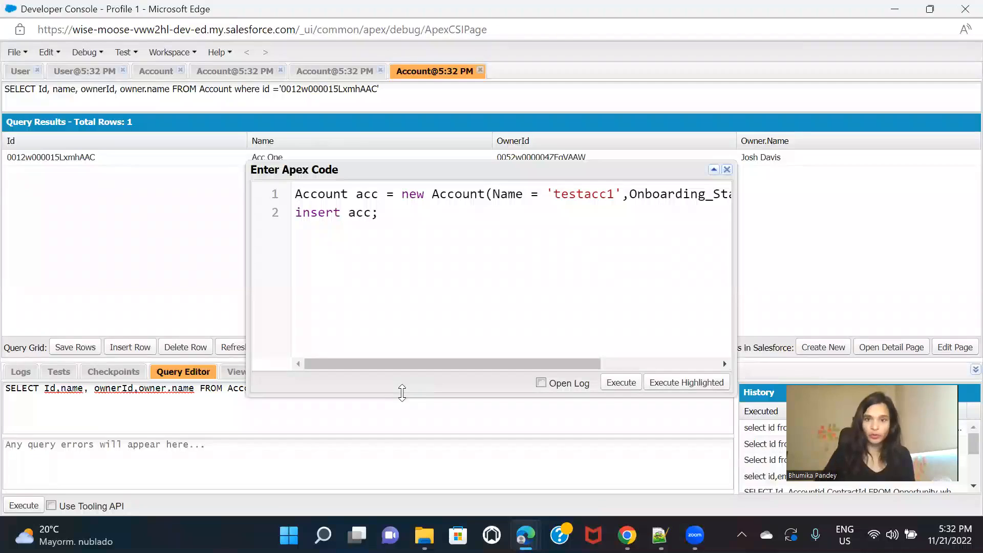
- Replace the anonymous Apex code with "delete [select id from account LIMIT 14];"
{"action": "key", "text": "ctrl+a"}
{"action": "type", "text": "delete {"}
{"action": "key", "text": "BackSpace"}
{"action": "type", "text": "["}
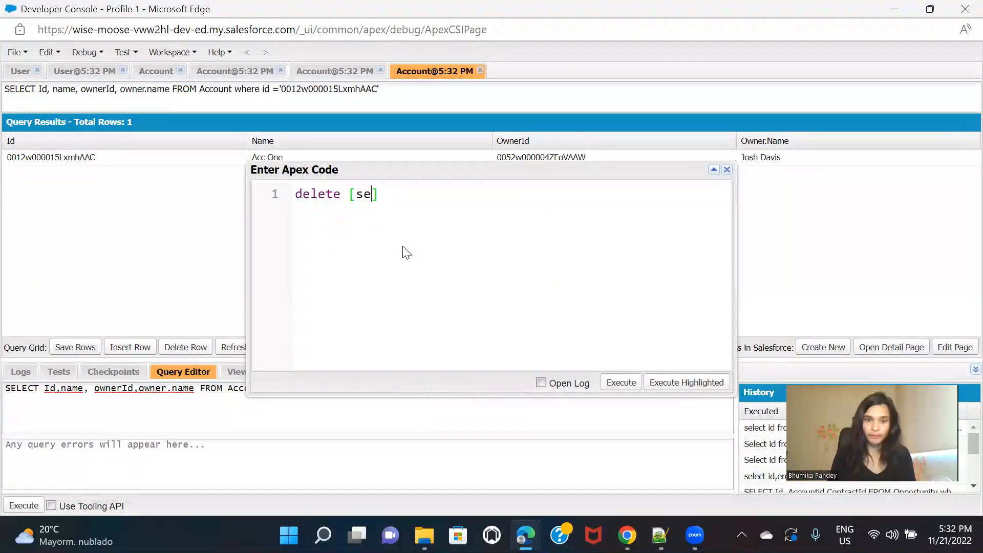
{"action": "type", "text": "select id from account"}
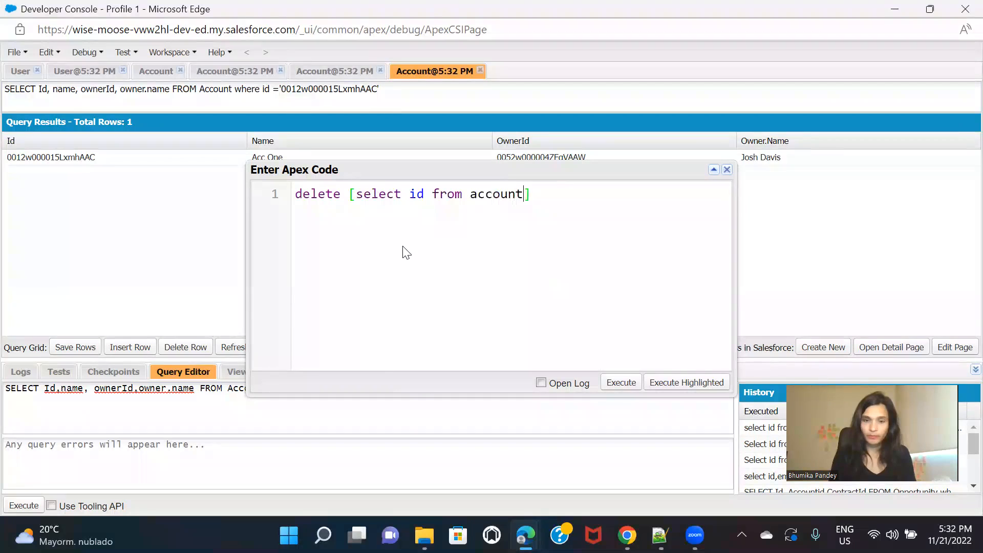
{"action": "type", "text": " LIMIT"}
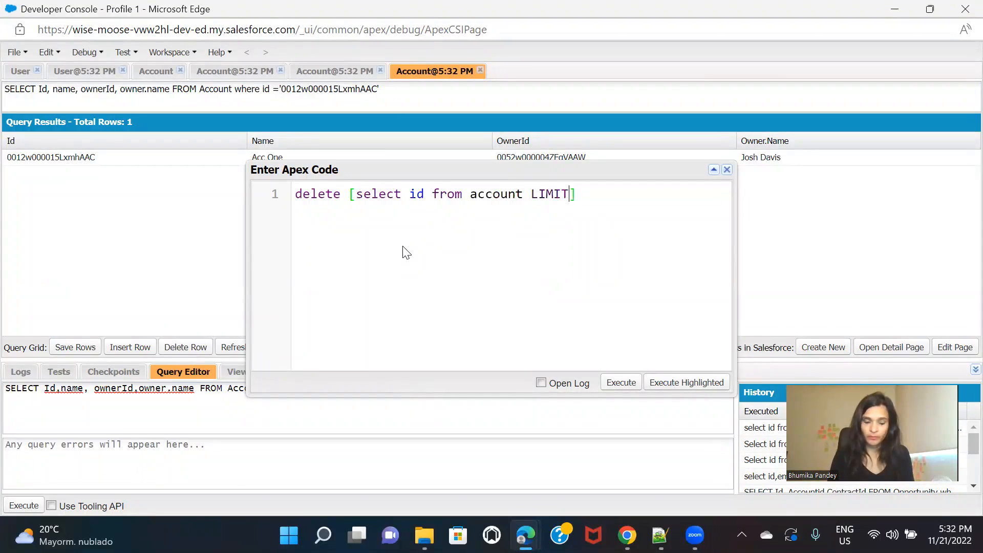
{"action": "type", "text": " 14"}
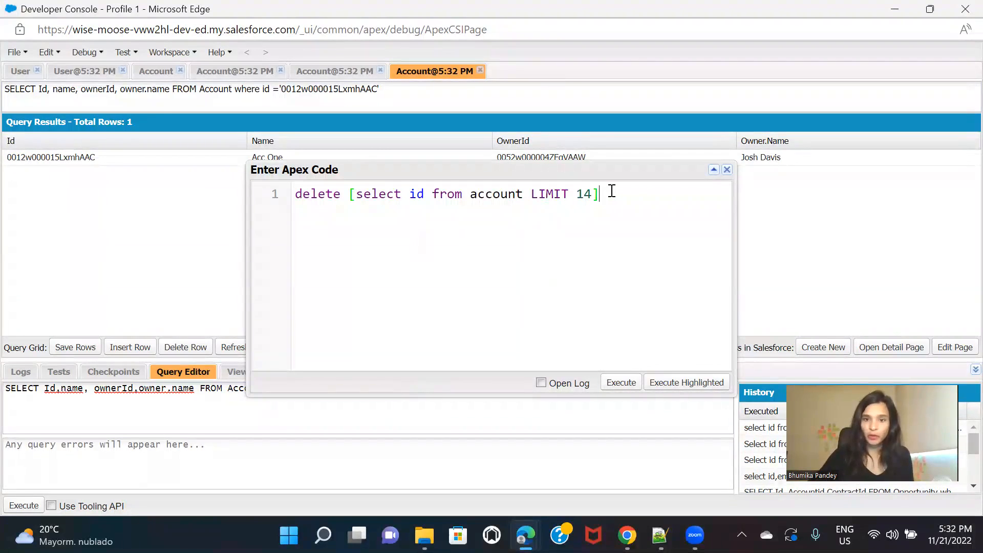
{"action": "type", "text": ";"}
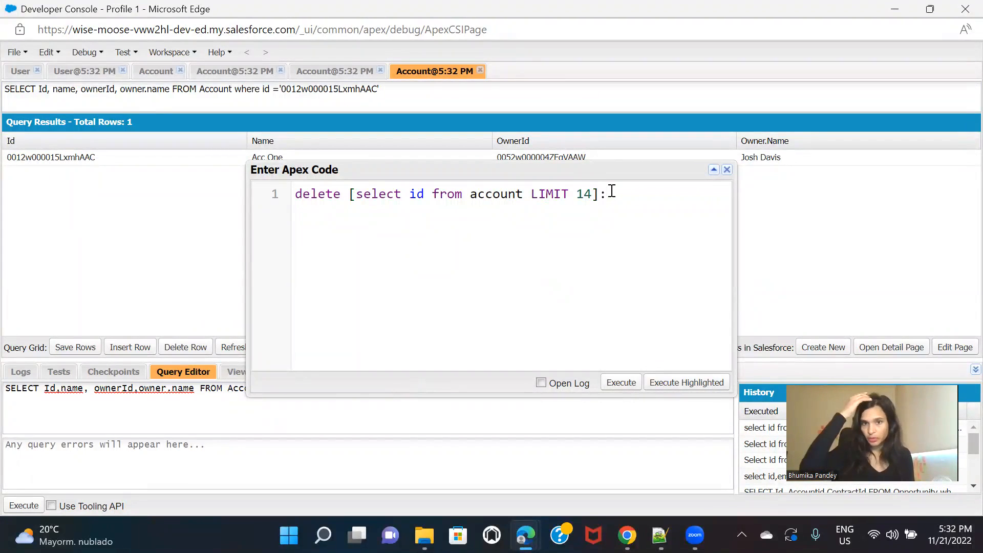
{"action": "type", "text": ";"}
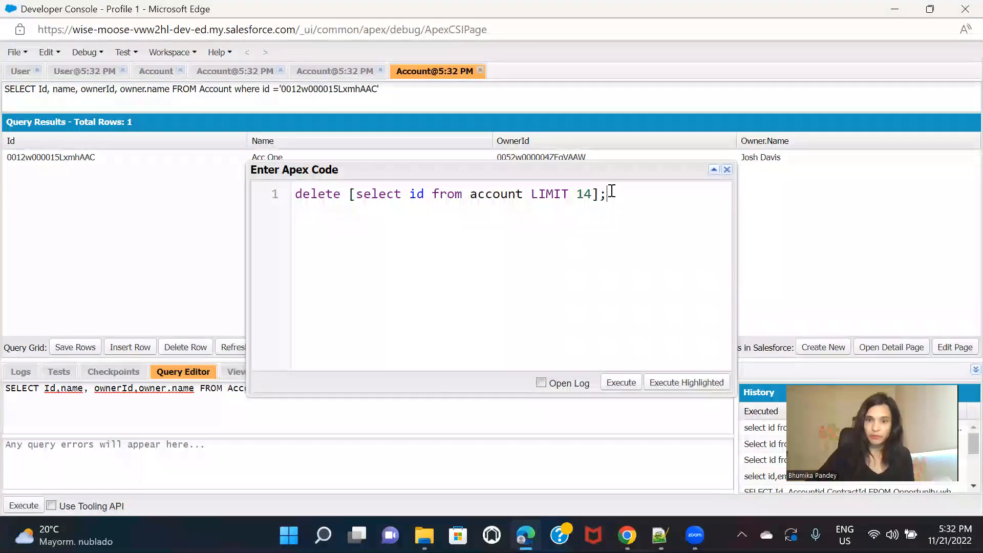
- Try to execute the account deletion code, close the code editor and return to the All Accounts list
{"action": "left_click", "coordinate": [621, 383]}
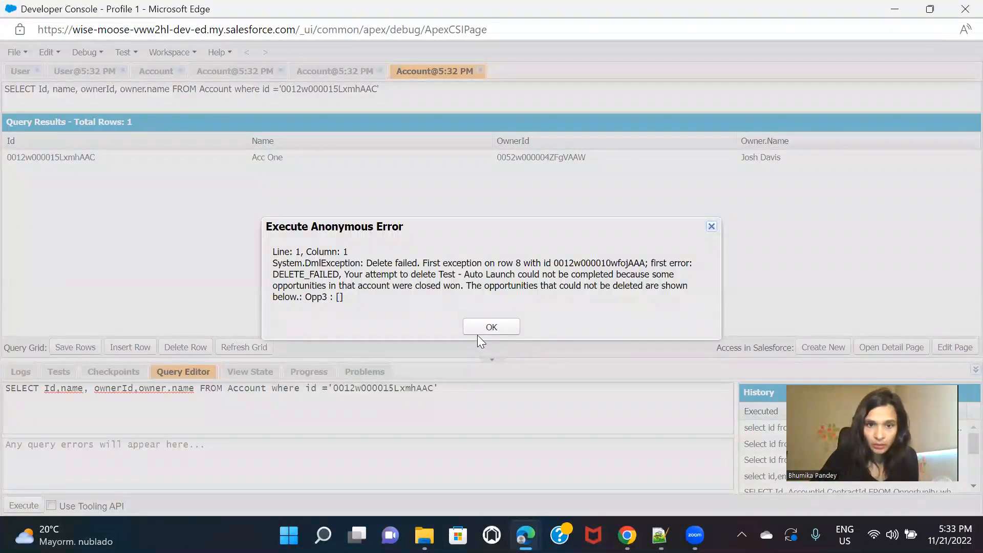
{"action": "left_click", "coordinate": [501, 328]}
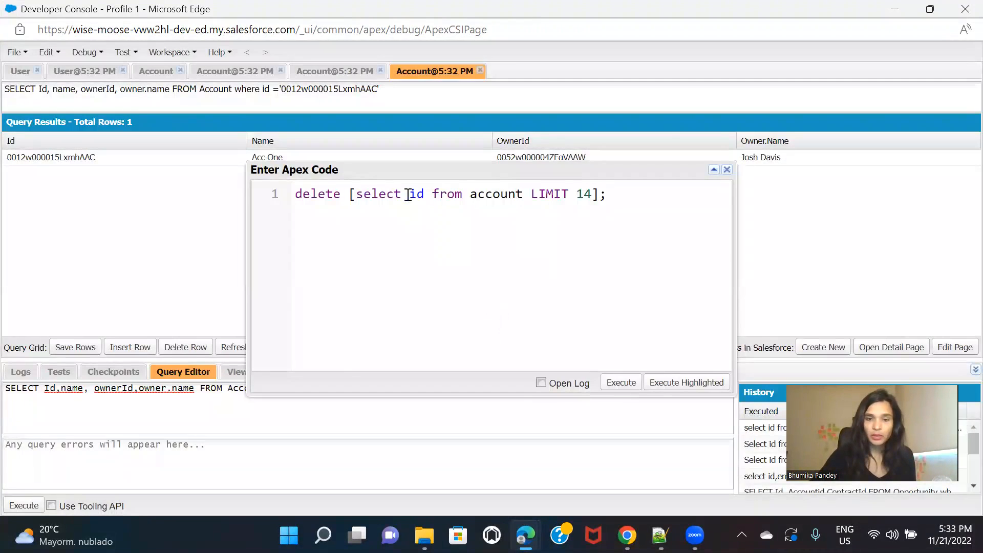
{"action": "left_click", "coordinate": [727, 170]}
{"action": "key", "text": "alt+Tab"}
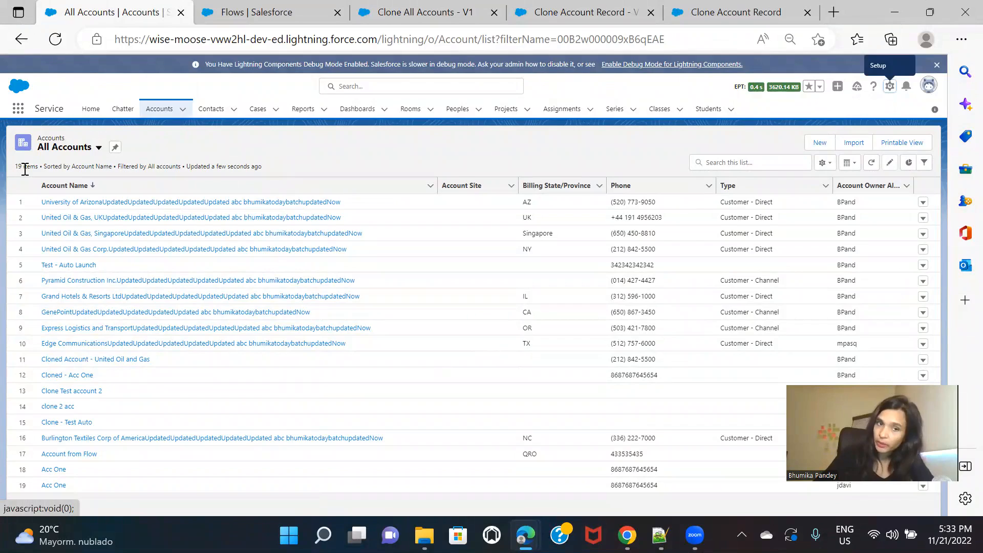
- Run the Clone All Accounts flow past its confirmation screen and reload the All Accounts list to check the clones
{"action": "left_click", "coordinate": [270, 21]}
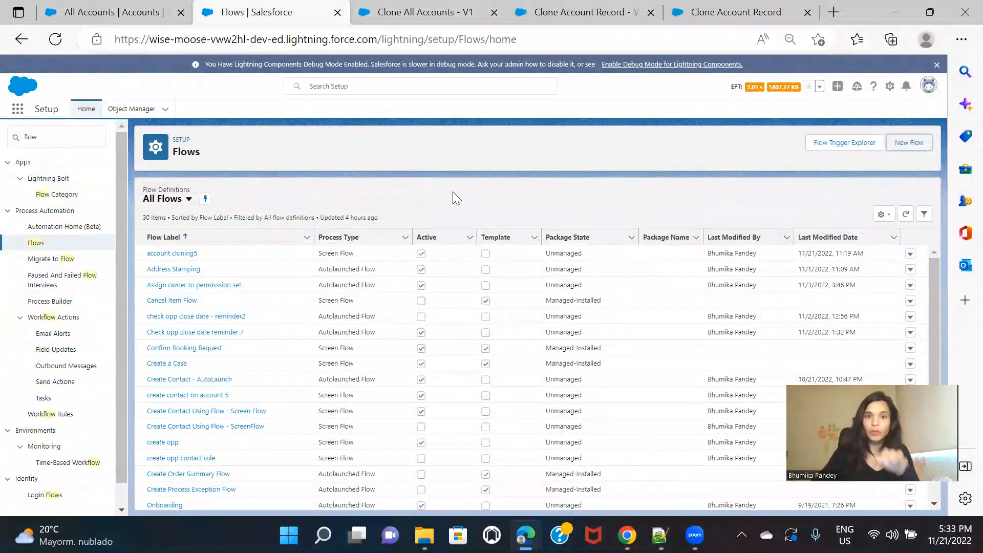
{"action": "left_click", "coordinate": [435, 15]}
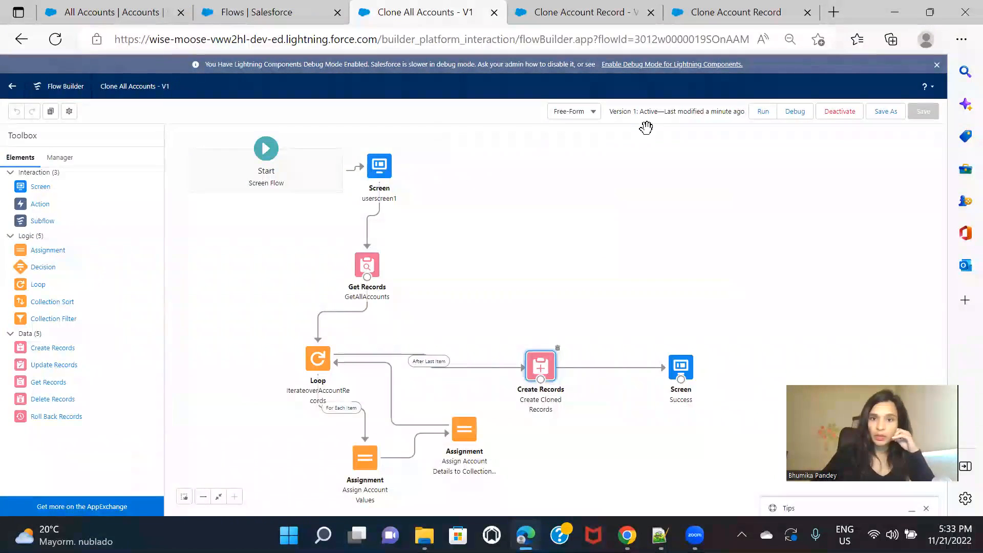
{"action": "left_click", "coordinate": [753, 111]}
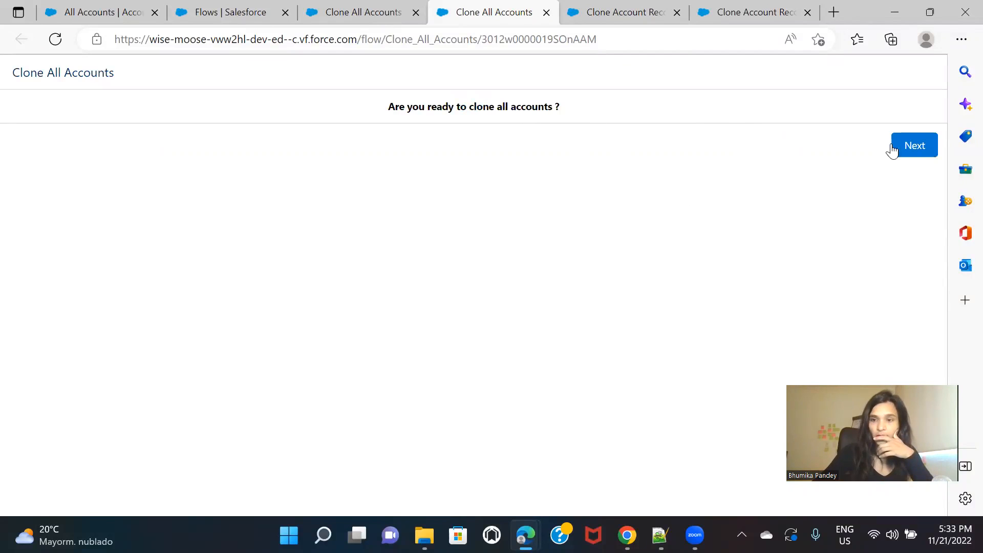
{"action": "left_click", "coordinate": [913, 147]}
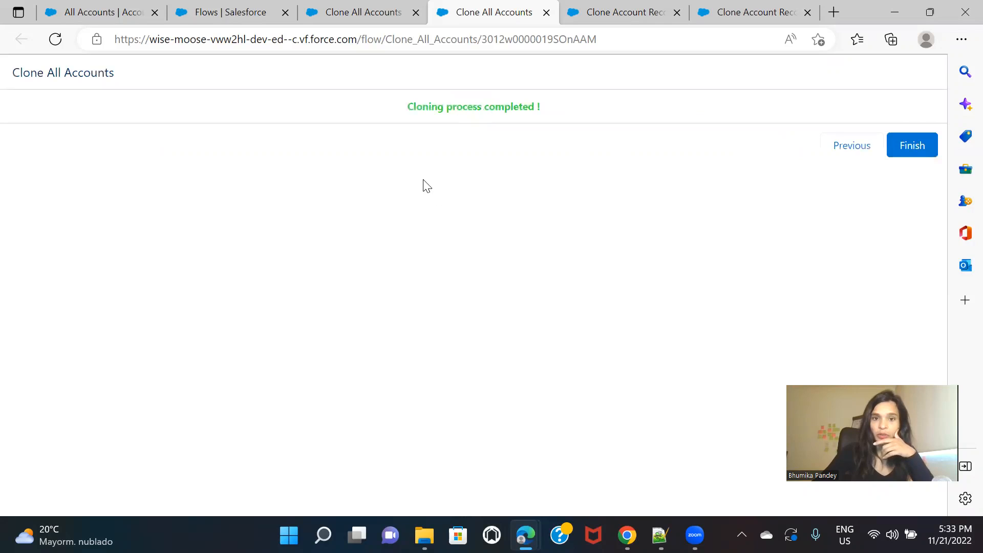
{"action": "left_click", "coordinate": [102, 12]}
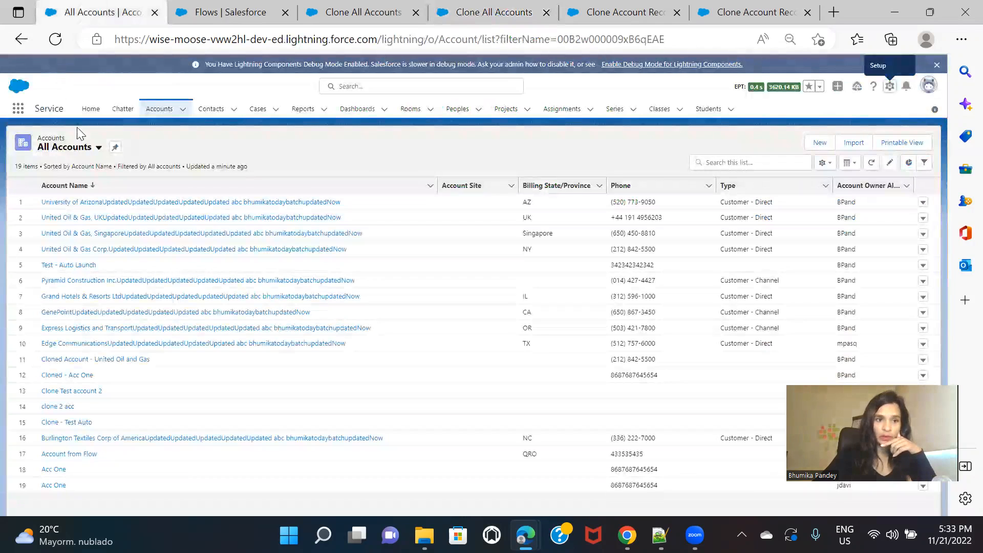
{"action": "left_click", "coordinate": [55, 41]}
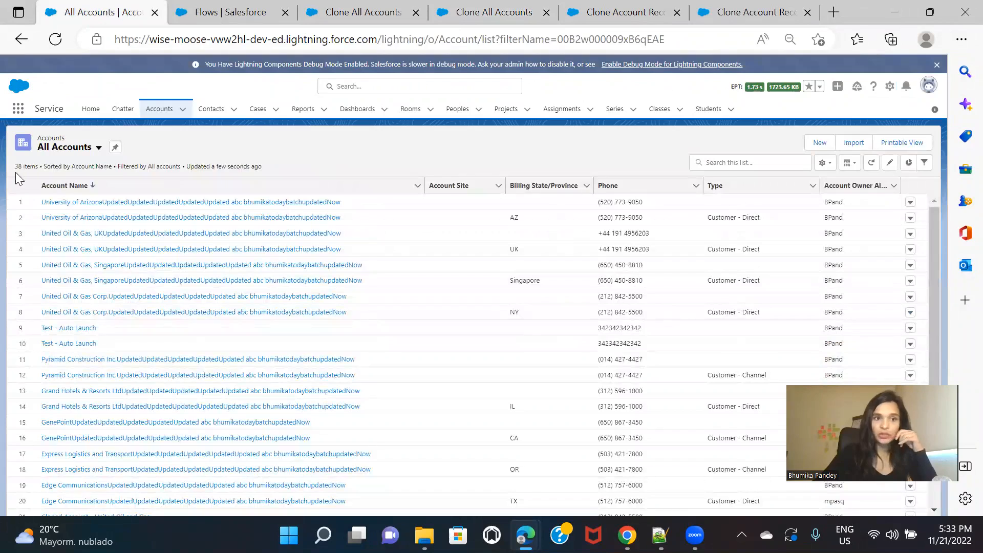
- Sort the All Accounts list by account name in ascending order and compare the original records with their clones
{"action": "left_click", "coordinate": [91, 189]}
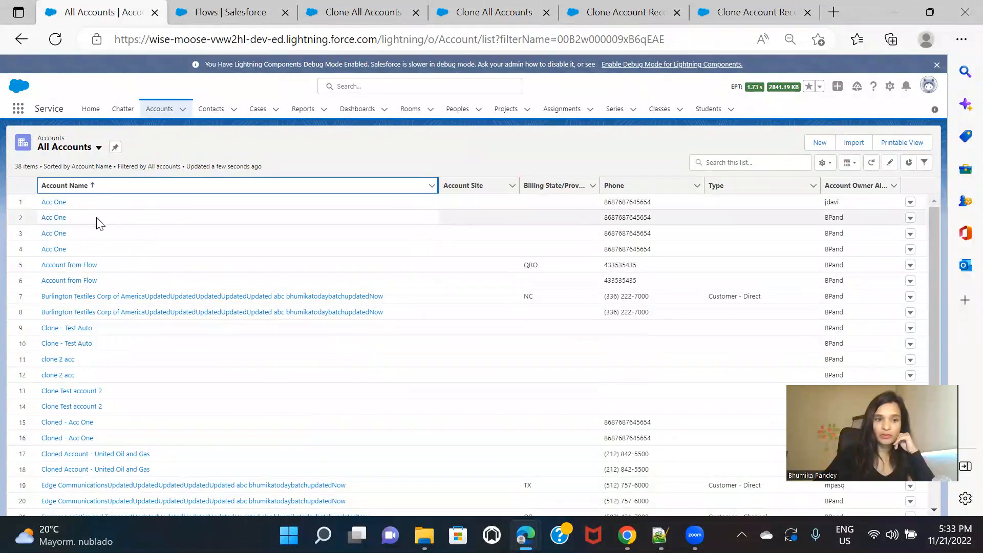
{"action": "scroll", "coordinate": [201, 261], "scroll_direction": "down", "scroll_amount": 1}
{"action": "scroll", "coordinate": [201, 262], "scroll_direction": "down", "scroll_amount": 5}
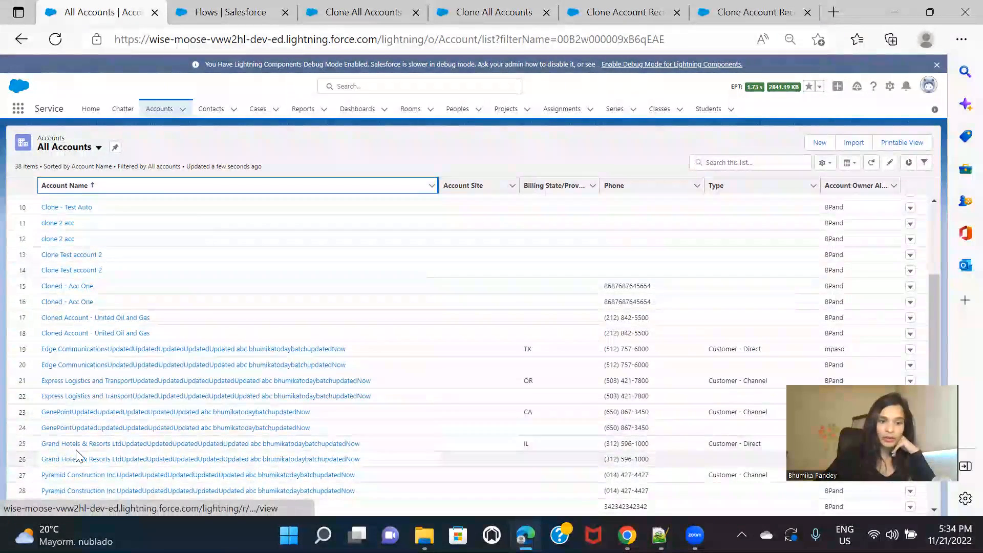
{"action": "scroll", "coordinate": [156, 475], "scroll_direction": "down", "scroll_amount": 2}
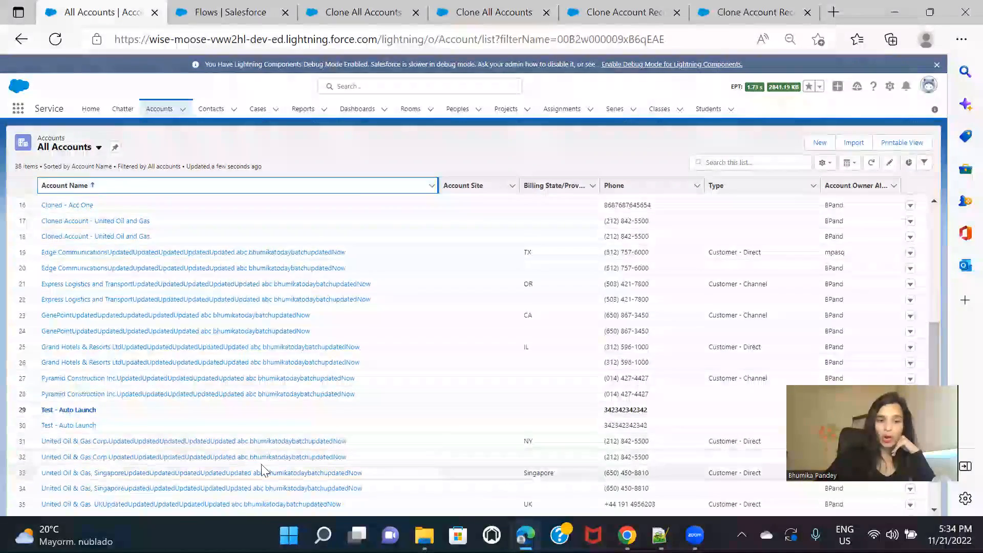
{"action": "scroll", "coordinate": [262, 467], "scroll_direction": "down", "scroll_amount": 1}
{"action": "scroll", "coordinate": [502, 318], "scroll_direction": "up", "scroll_amount": 6}
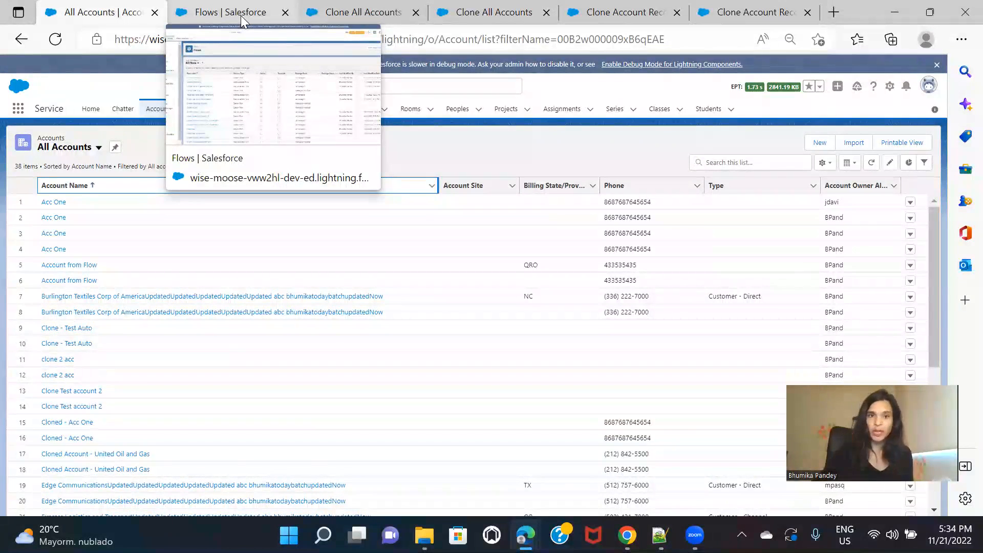
- Review the Clone All Accounts flow in Flow Builder and return to the All Accounts list
{"action": "left_click", "coordinate": [463, 141]}
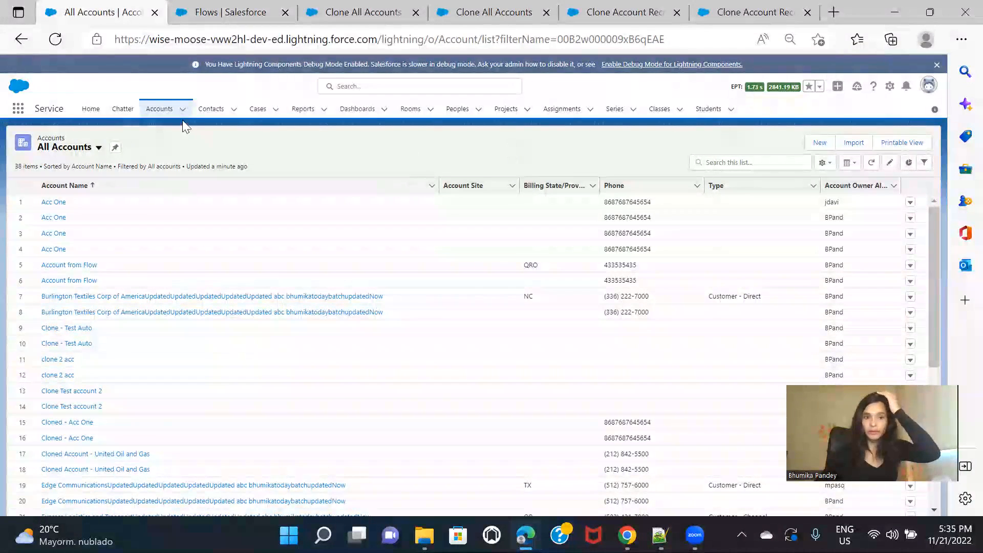
{"action": "left_click", "coordinate": [380, 15]}
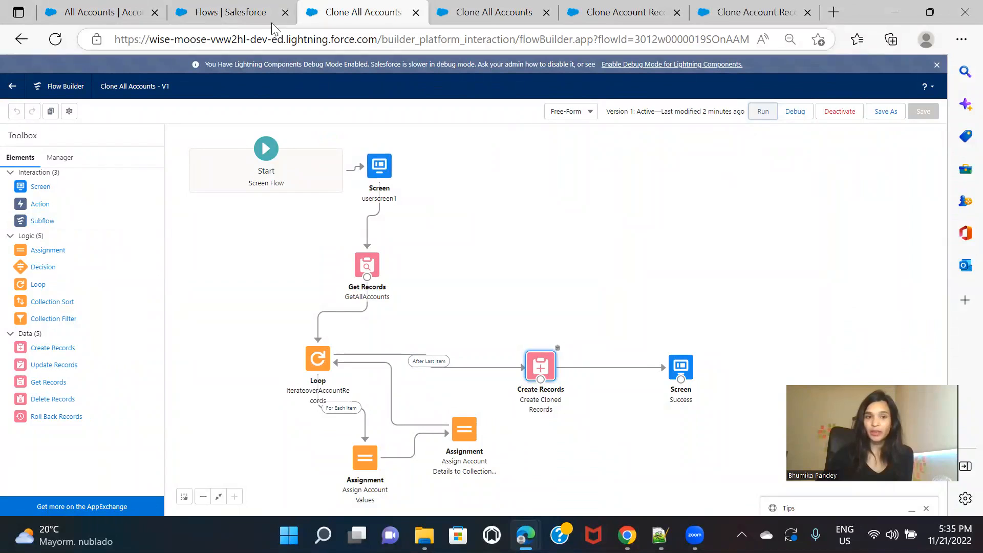
{"action": "left_click", "coordinate": [98, 9]}
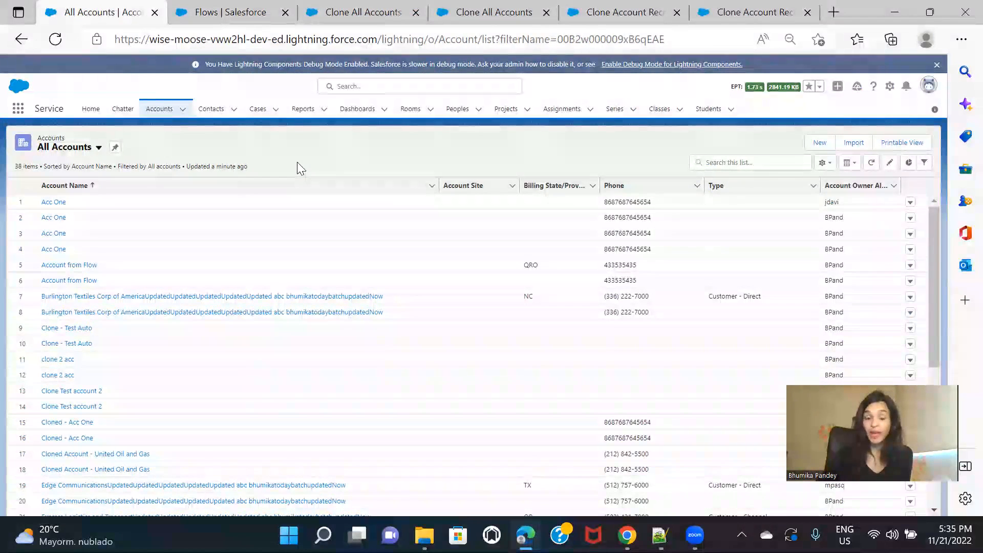
- Visit the Home page, view the United Oil & Gas, UK account record from the accounts list, and go back to Accounts
{"action": "left_click", "coordinate": [91, 110]}
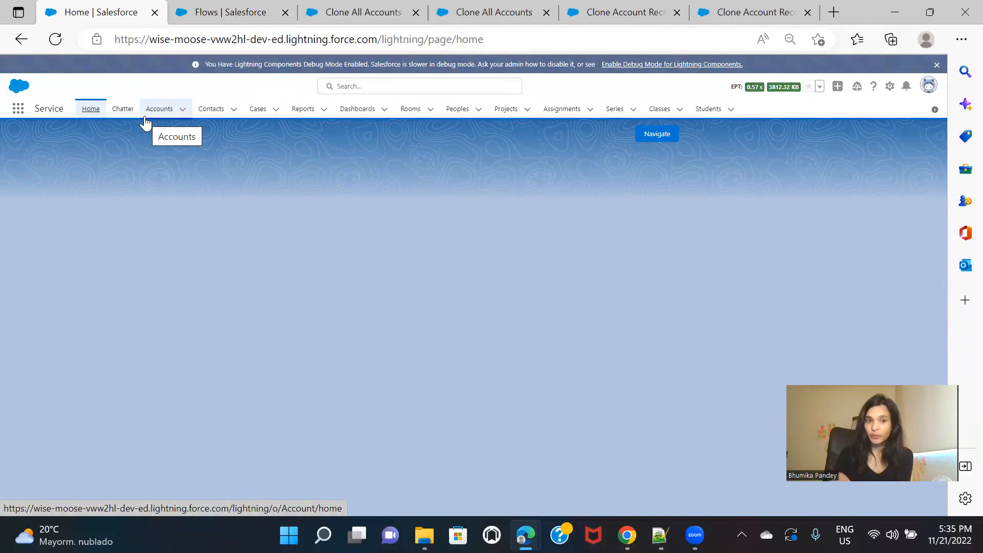
{"action": "left_click", "coordinate": [145, 116]}
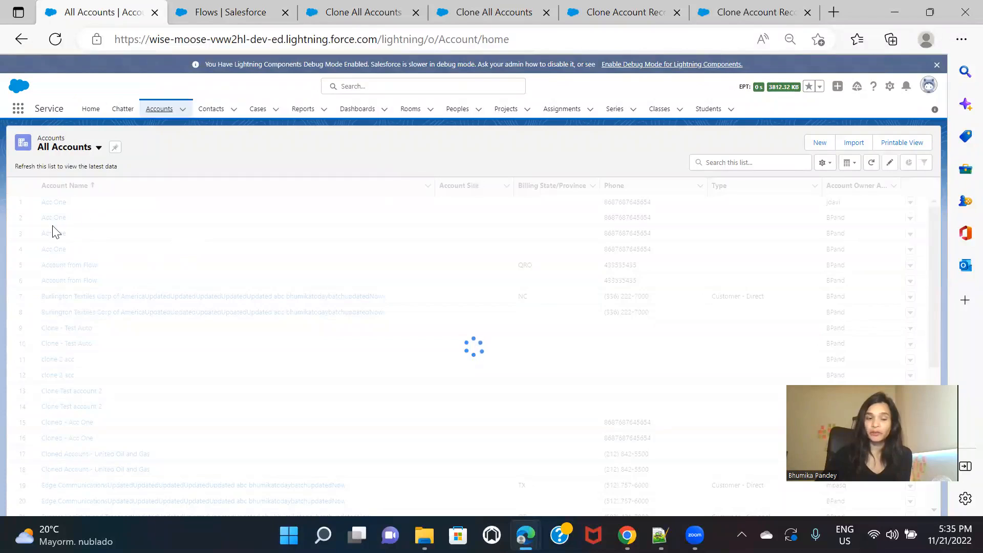
{"action": "left_click", "coordinate": [105, 234]}
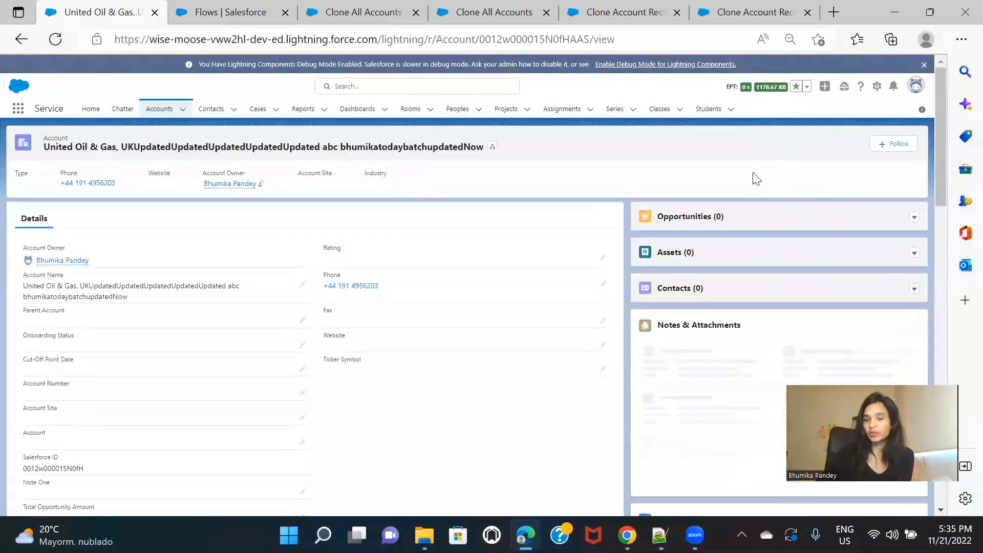
{"action": "left_click", "coordinate": [160, 112]}
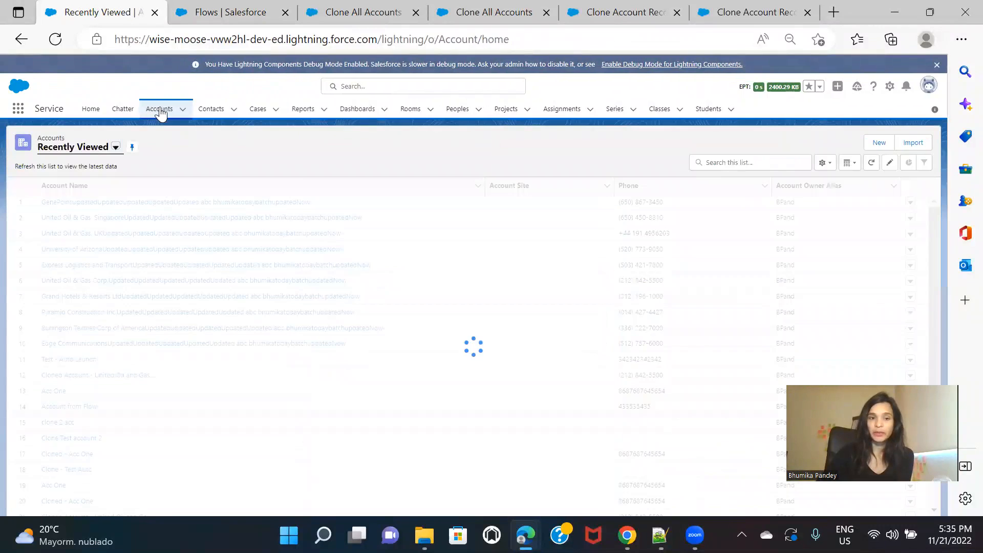